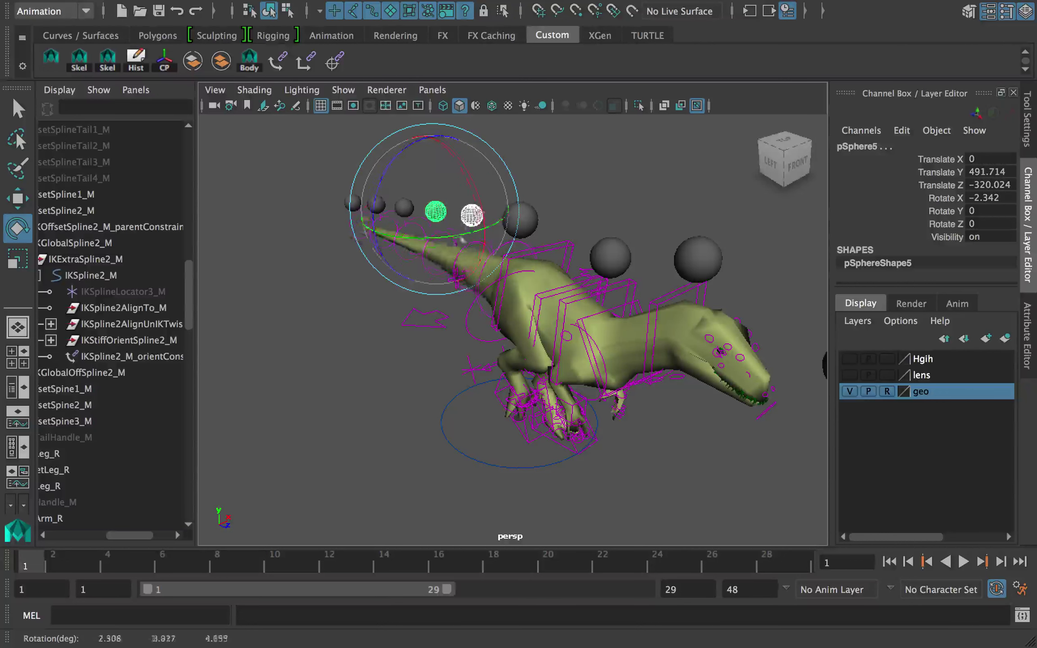
Step: Test a joint rotation of tail spheres pSphere4 and pSphere5, undo it, and key both spheres at frame 1
key("ctrl+z")
key("e")
left_click(505, 186)
mouse_move(463, 240)
left_mouse_down()
mouse_move(433, 239)
mouse_move(452, 229)
left_mouse_up()
key("ctrl+z")
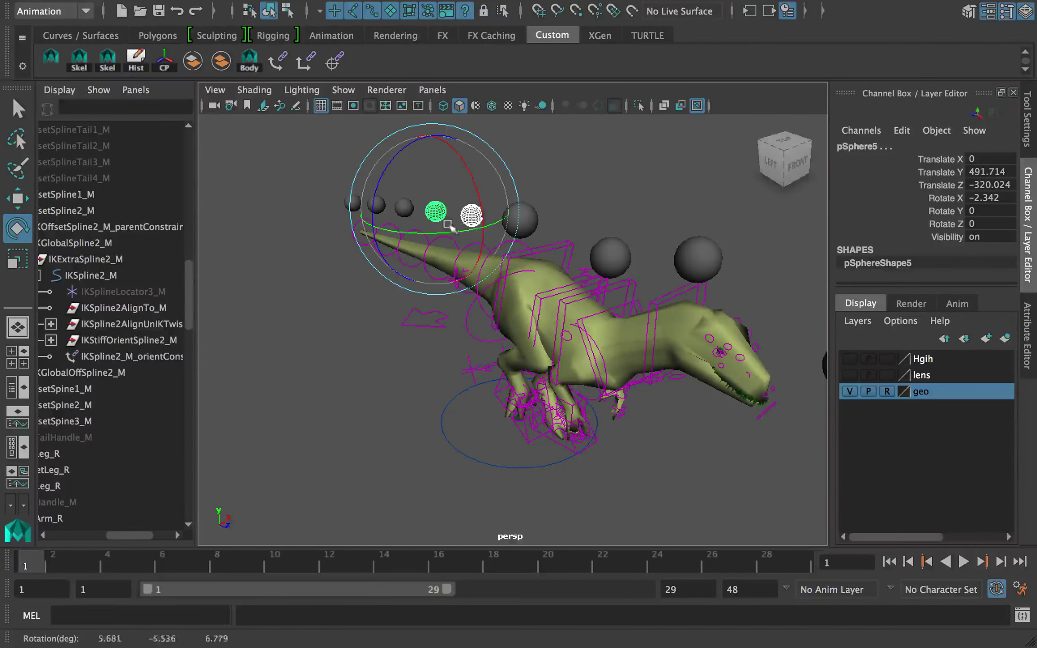
key("s")
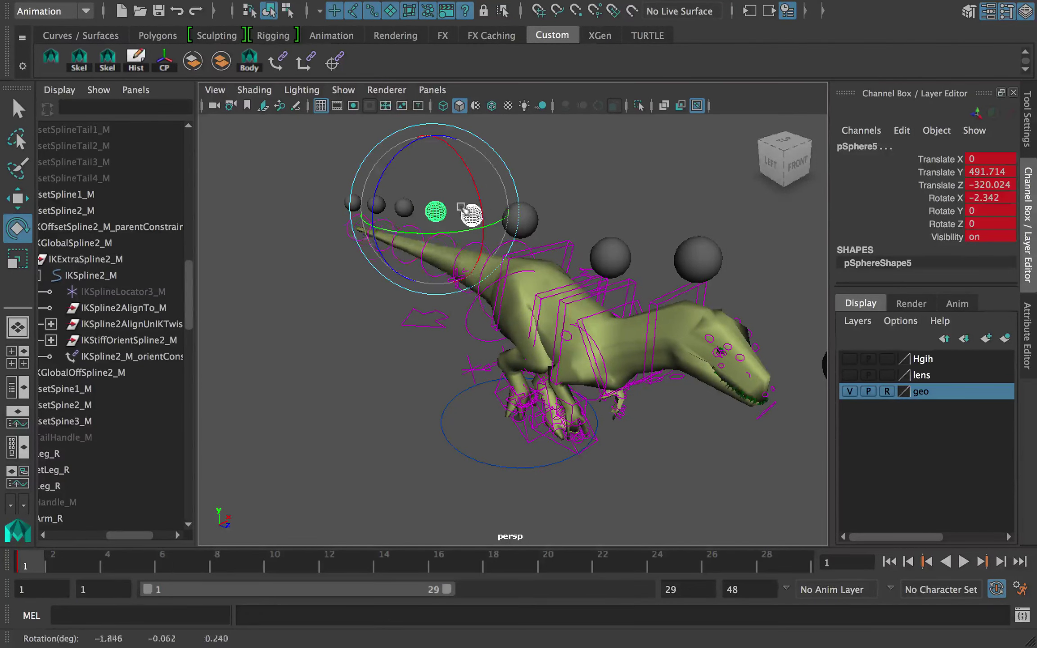
Step: Try rotating the tail spheres together while adding pSphere6 and pSphere7 to the selection, and undo the rotations
key("ctrl+z")
key("e")
left_click_drag(452, 214, 400, 200)
key("ctrl+z")
key("q")
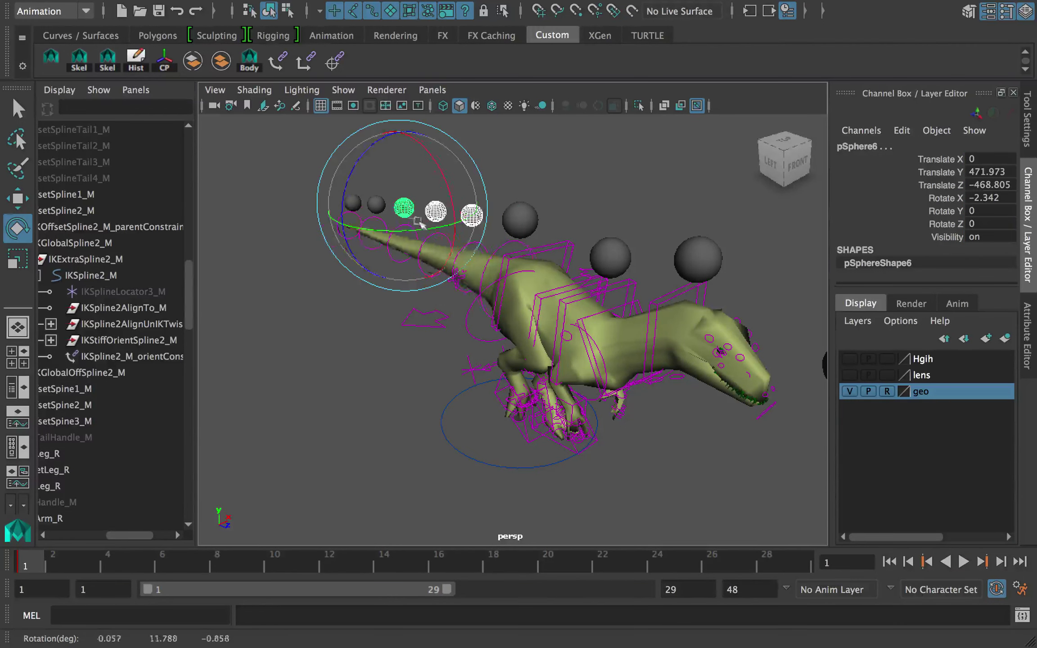
key("q")
left_click(379, 208, "shift")
key("e")
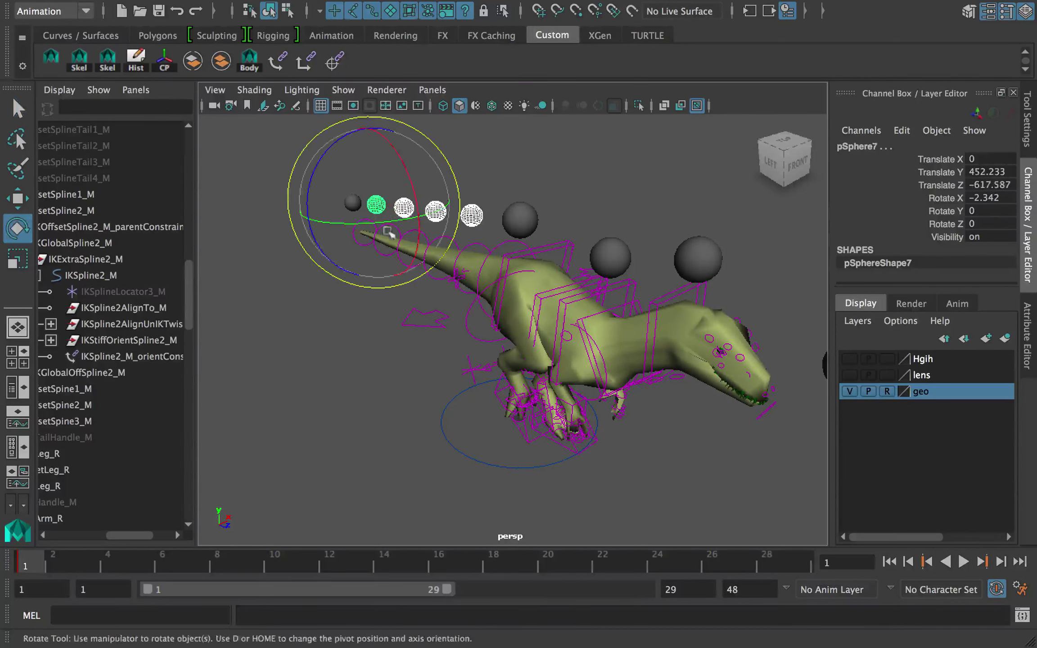
mouse_move(387, 231)
left_mouse_down()
mouse_move(420, 232)
mouse_move(403, 236)
left_mouse_up()
key("ctrl+z")
key("ctrl+z")
key("q")
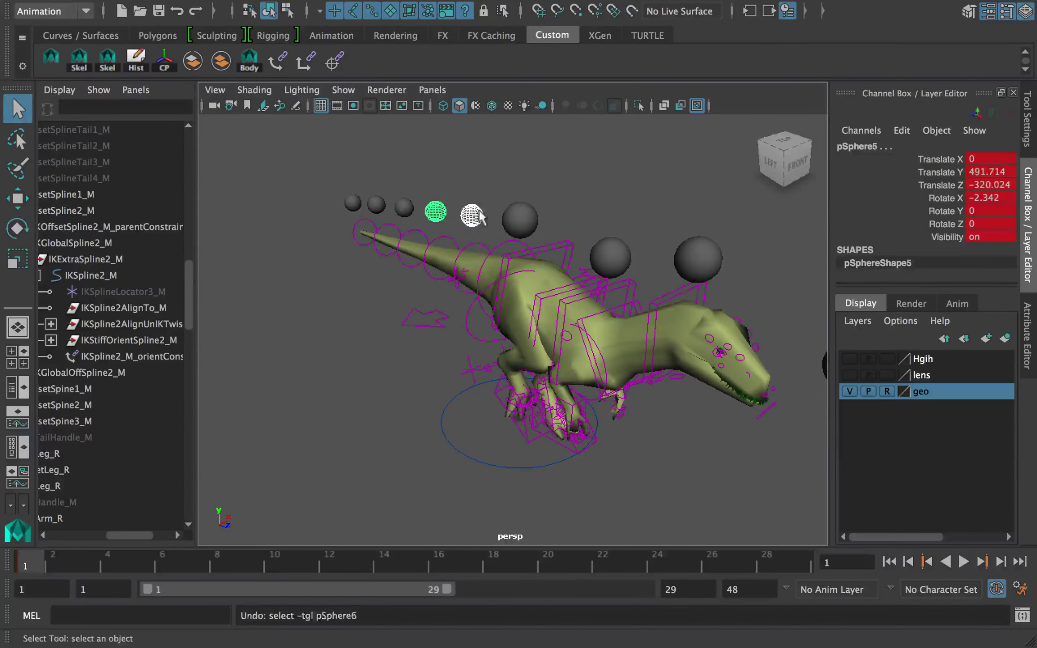
Step: Try rotating pSphere4 and pSphere5 together, and undo until only pSphere4 remains selected
key("e")
key("ctrl+z")
key("q")
key("e")
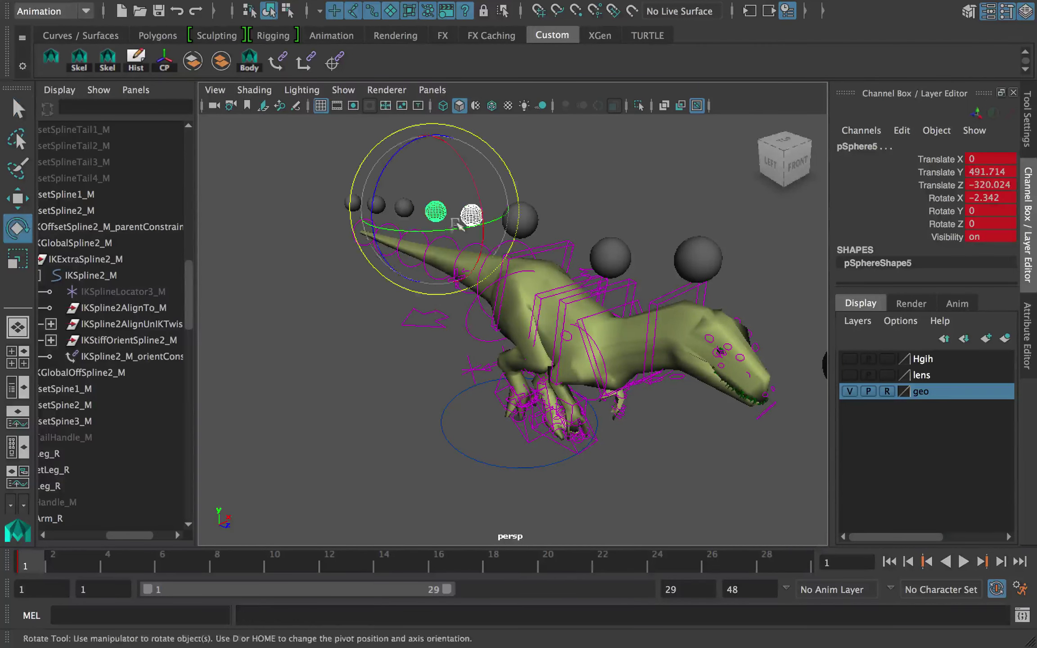
key("ctrl+z")
left_click_drag(403, 241, 399, 241)
key("ctrl+z")
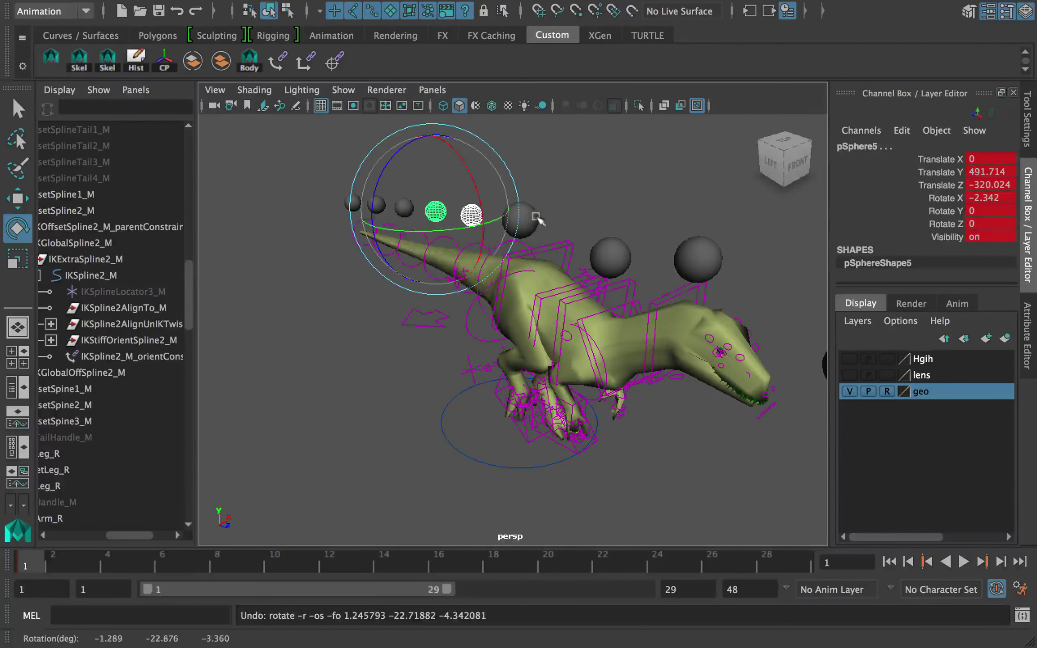
left_click_drag(565, 188, 582, 187, "alt")
key("ctrl+z")
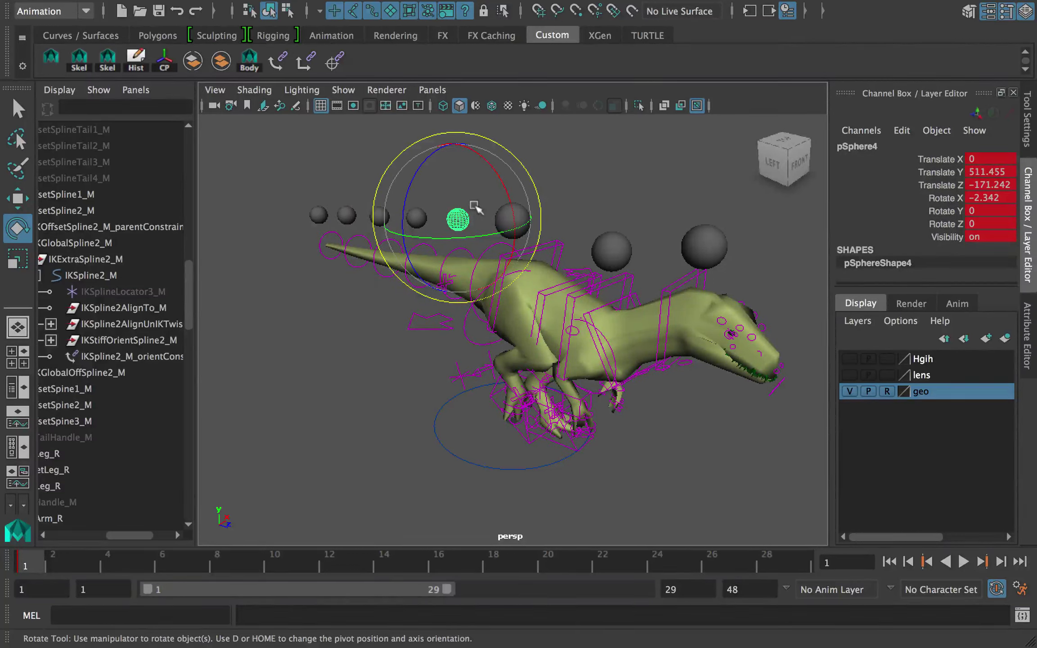
left_click_drag(452, 319, 563, 326, "alt")
right_click_drag(563, 326, 504, 325, "alt")
left_click_drag(504, 325, 419, 331, "alt")
right_click_drag(418, 330, 552, 322, "alt")
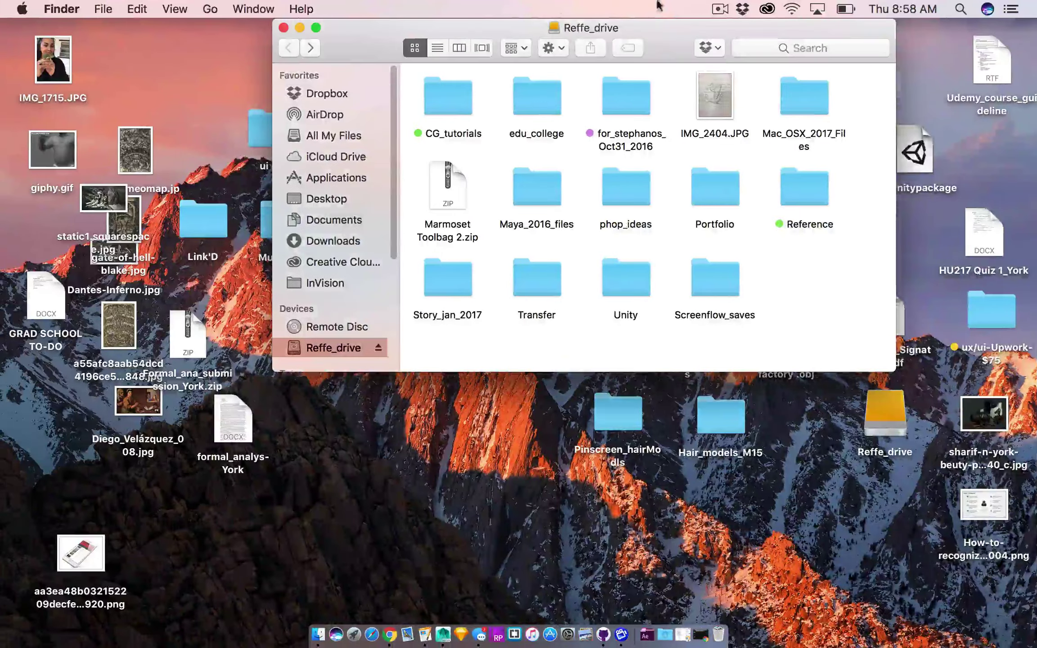
left_click(723, 6)
left_click(724, 54)
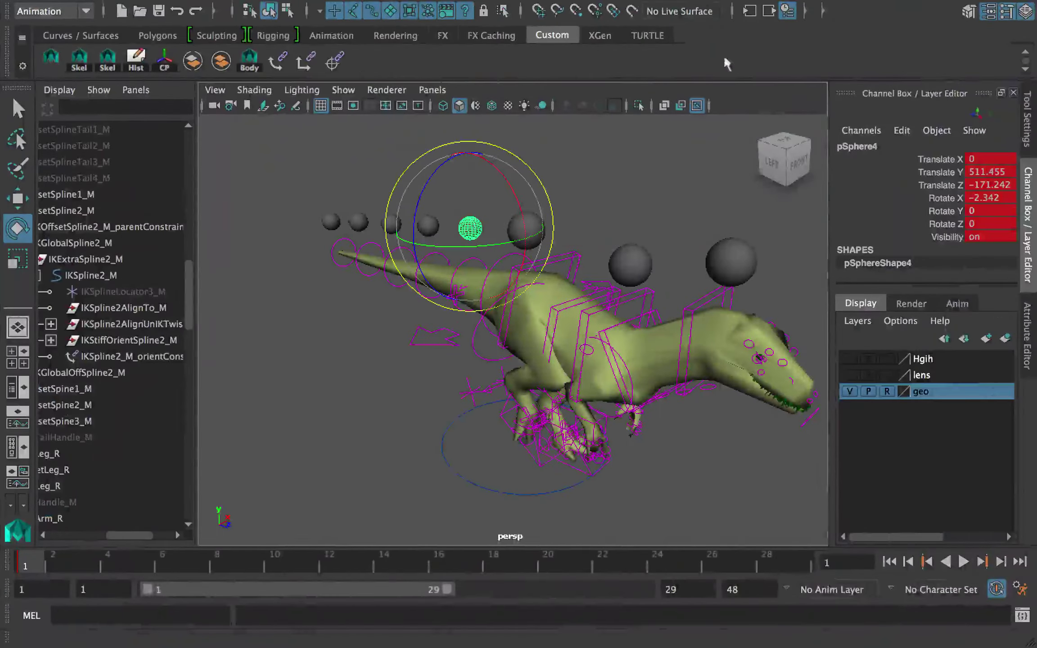
Step: Save the dinosaur rig scene
key("super+s")
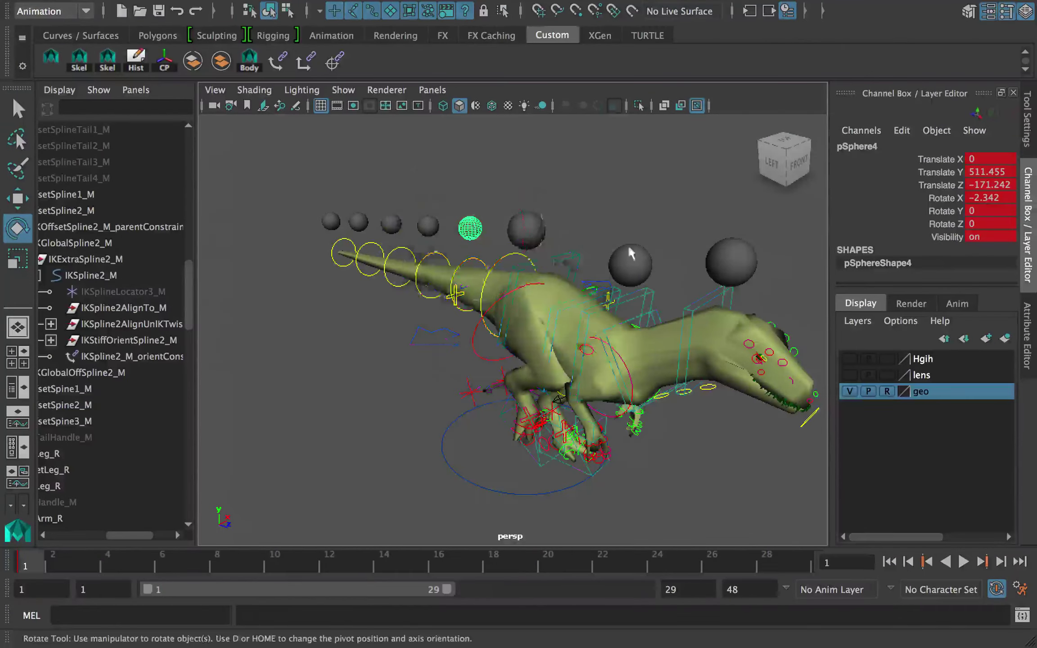
key("q")
key("e")
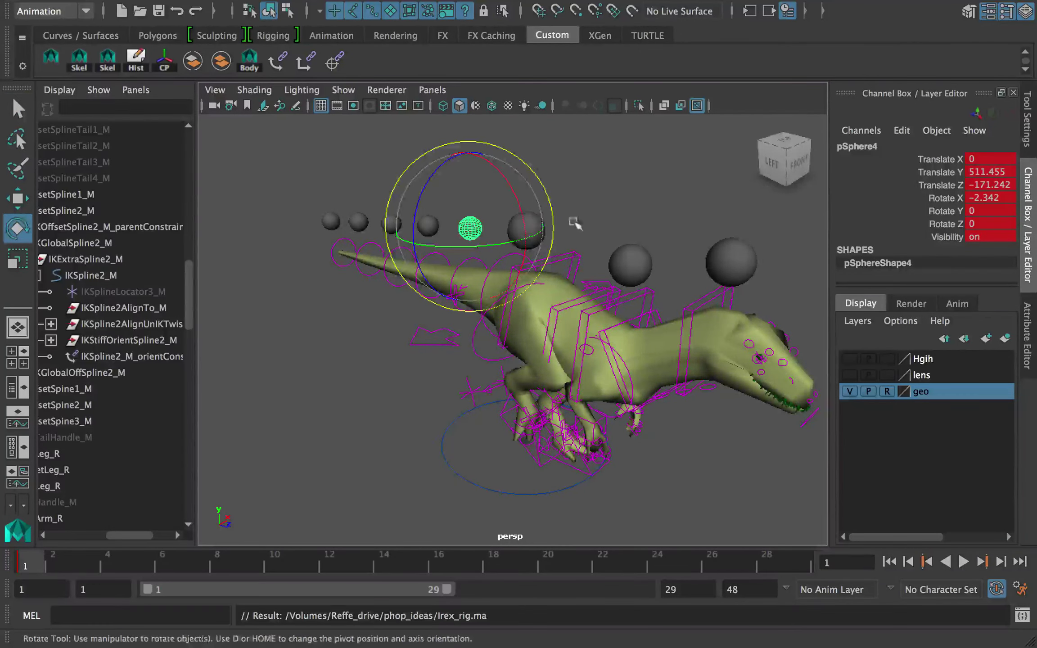
Step: At frame 1, rotate pSphere4 to about X 11.01, Y -10.232, Z 17.157 to bend the tail's base
key("q")
left_click_drag(576, 224, 507, 264, "alt")
mouse_move(507, 264)
right_mouse_down("alt")
mouse_move(559, 306)
mouse_move(527, 308)
mouse_move(504, 253)
right_mouse_up("alt")
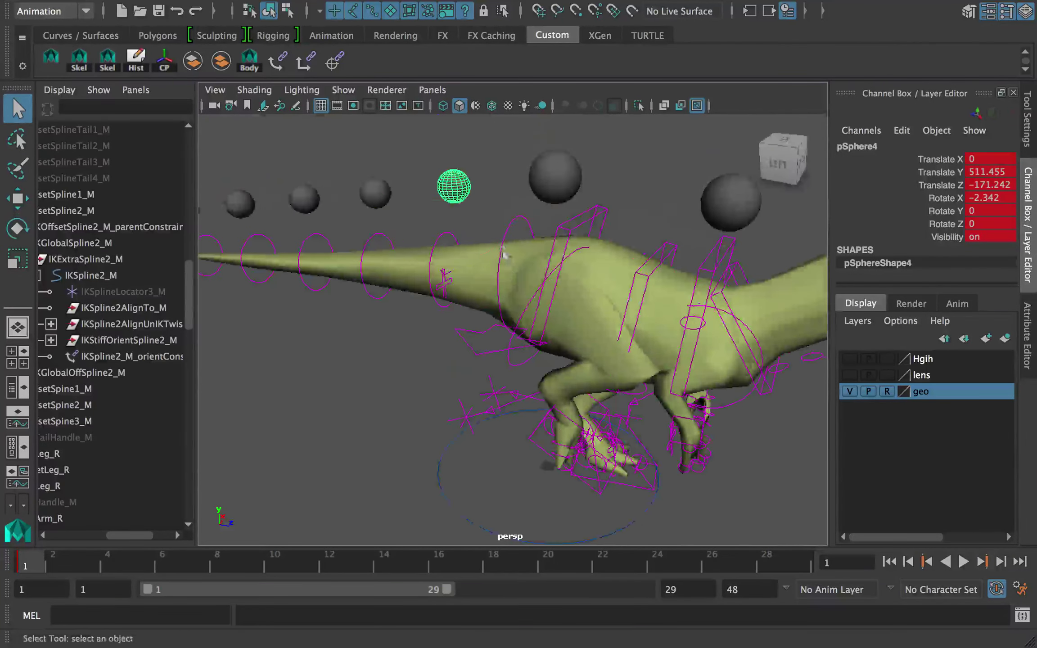
key("e")
left_click_drag(539, 255, 464, 284, "alt")
left_click_drag(475, 242, 398, 236)
Step: Rotate pSphere5, pSphere6 and pSphere7 one after another to carry the bend toward the tail tip
left_click(421, 236)
key("q")
left_click(390, 249)
key("e")
key("q")
left_click(365, 254)
key("e")
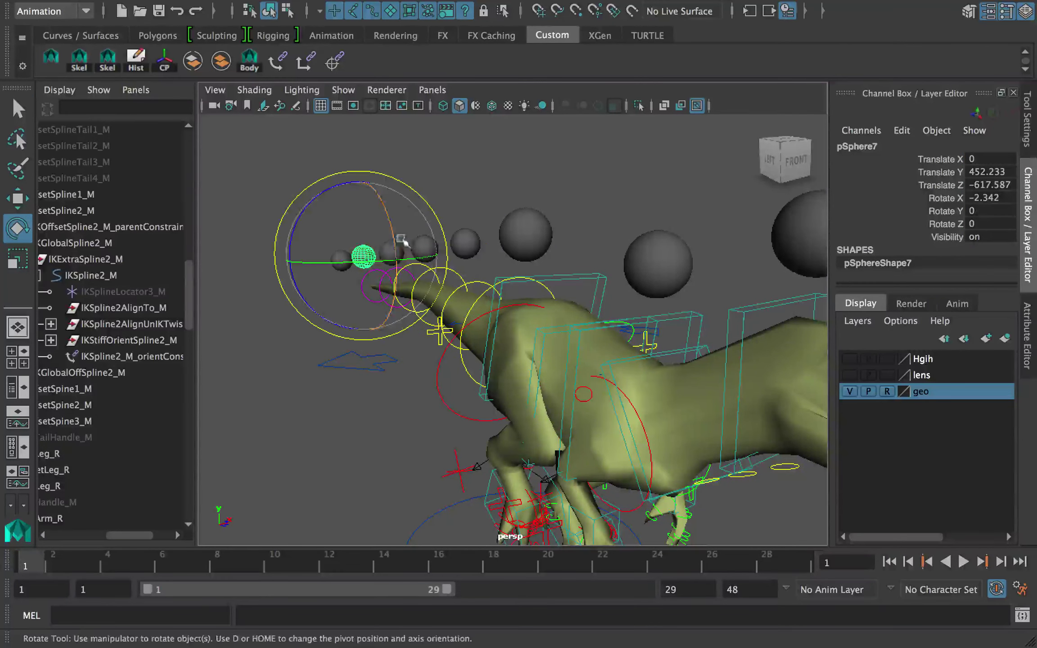
left_click_drag(422, 298, 439, 313, "alt")
Step: Try rotating pSphere8, the last sphere at the tail tip, and undo the rotation
key("q")
left_click(290, 236)
key("e")
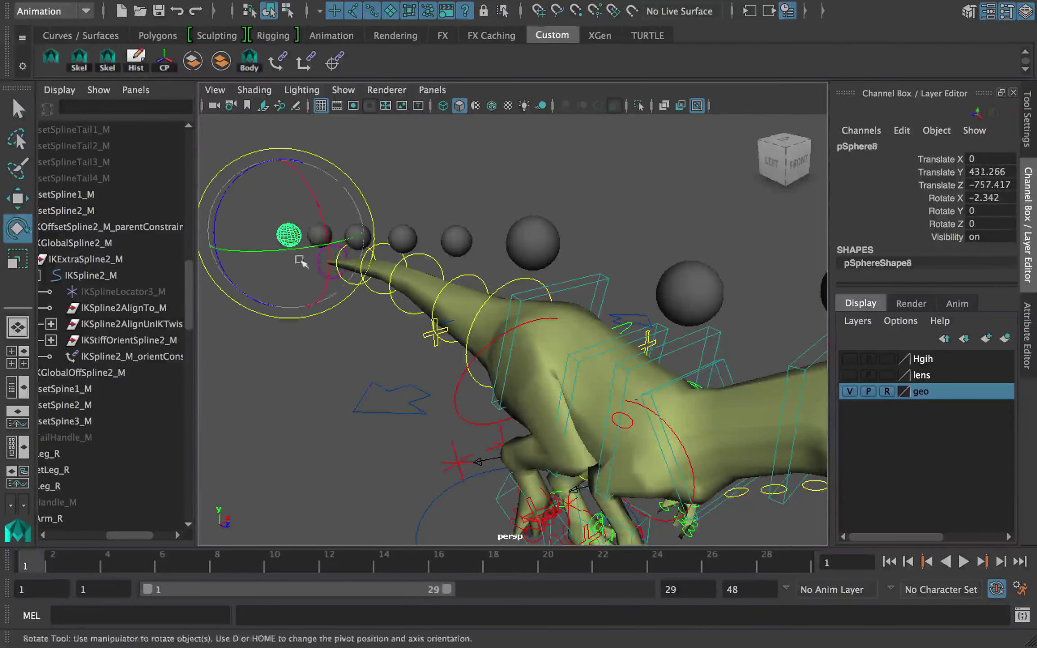
mouse_move(299, 260)
left_mouse_down()
mouse_move(272, 261)
mouse_move(283, 261)
left_mouse_up()
key("ctrl+z")
key("q")
Step: Reselect pSphere4 and save the scene, accepting the student-version notice
left_click_drag(460, 213, 477, 262, "alt")
left_click(471, 269)
key("e")
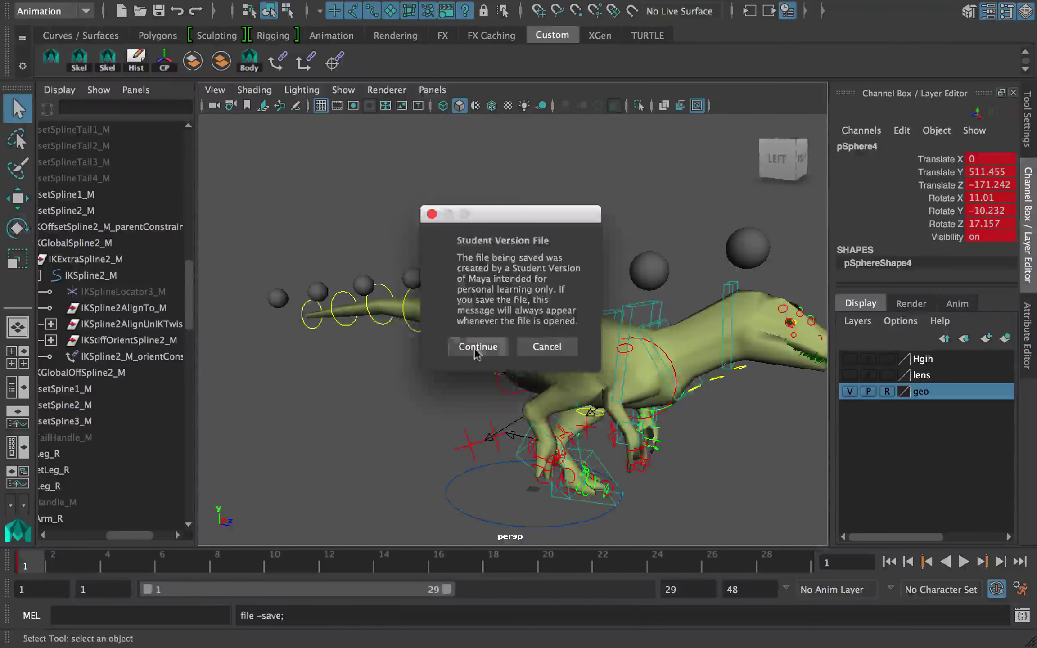
key("q")
Step: Select spheres pSphere4 through pSphere7, extend the playback range to frame 30, and key them at frame 30
left_click_drag(486, 256, 314, 298)
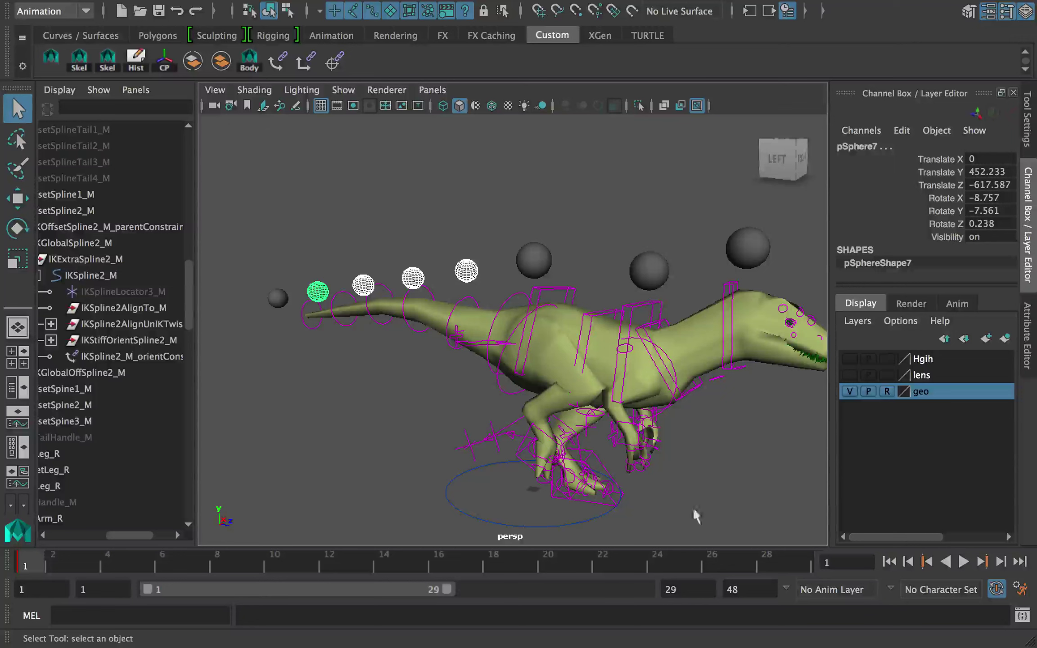
left_click_drag(447, 591, 457, 595)
left_click(795, 560)
key("s")
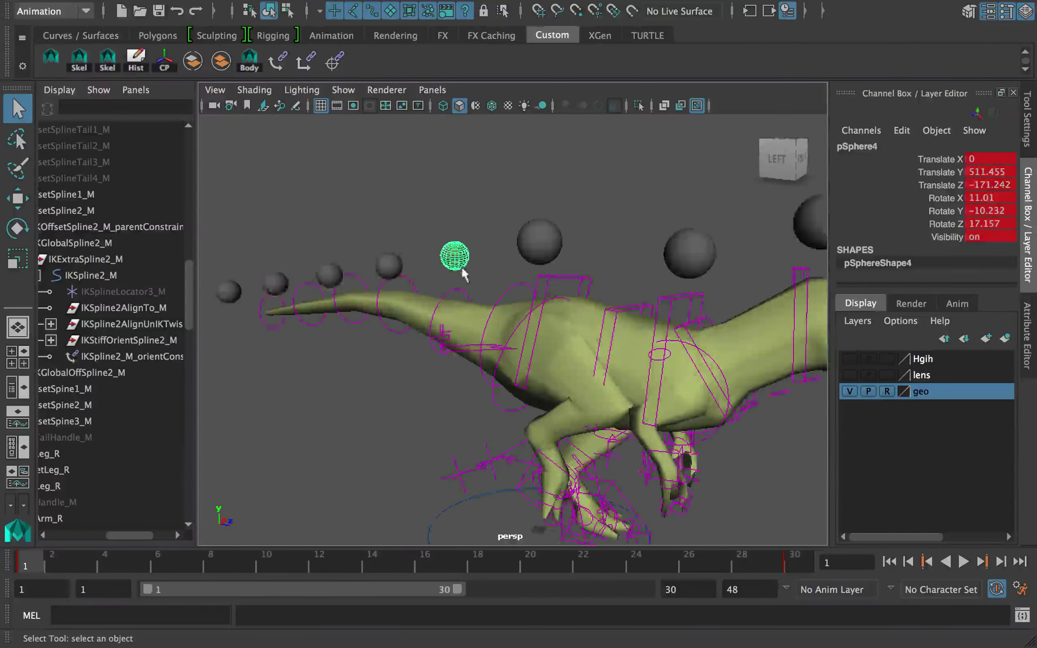
Step: Save the scene with the tail keys at frames 1 and 30, accepting the student-version notice
key("super+s")
left_click(477, 349)
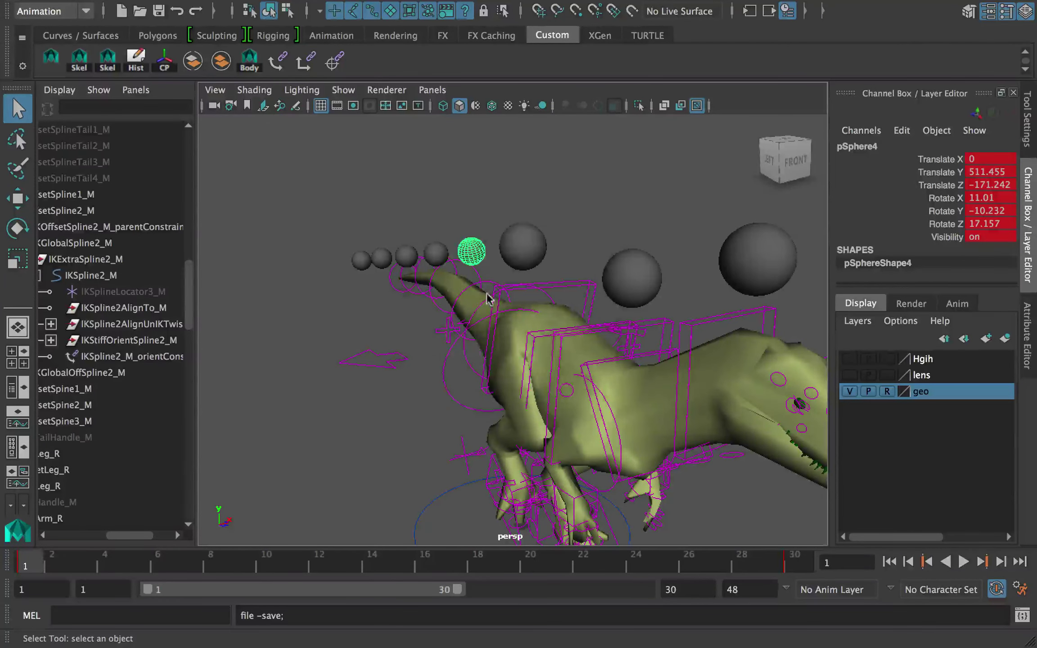
left_click_drag(488, 297, 512, 294, "alt")
right_click_drag(513, 295, 496, 328, "alt")
middle_click_drag(497, 329, 510, 347, "alt")
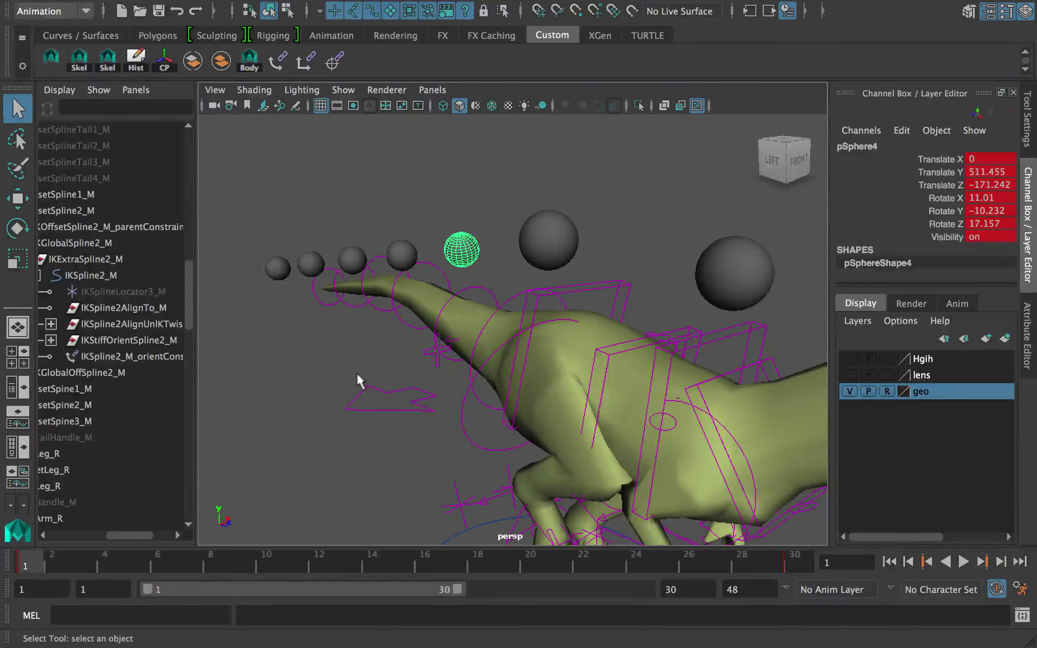
right_click_drag(596, 295, 535, 331, "alt")
left_click_drag(536, 331, 558, 346, "alt")
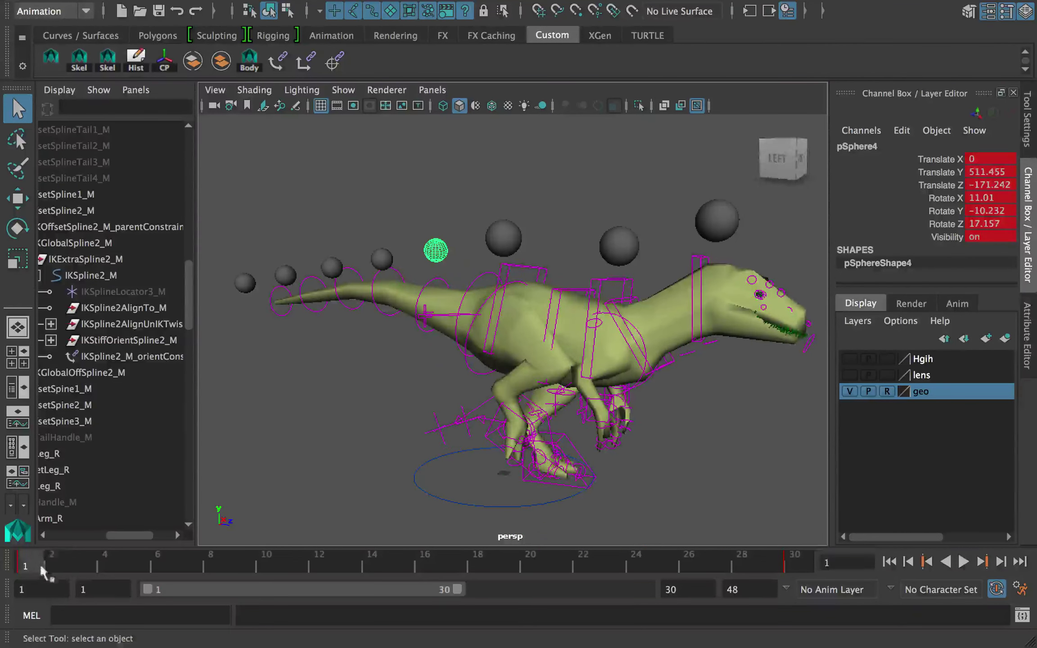
Step: Play the animation to frame 6 and rotate pSphere4 there to about X 10.279, Y -18.324, Z 19.885
key("alt+v")
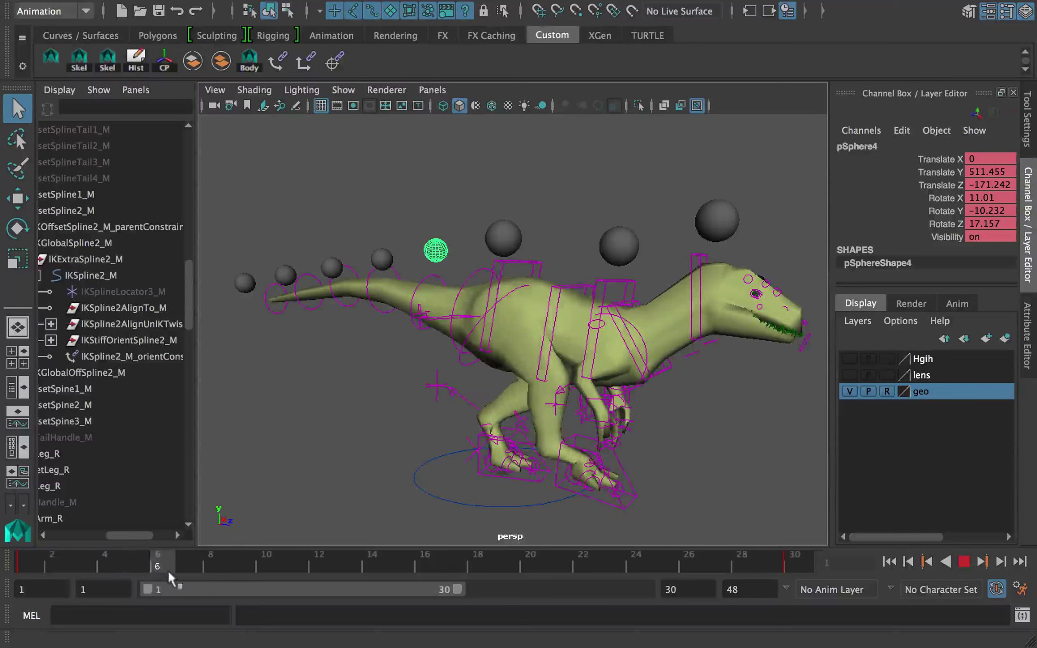
key("alt+v")
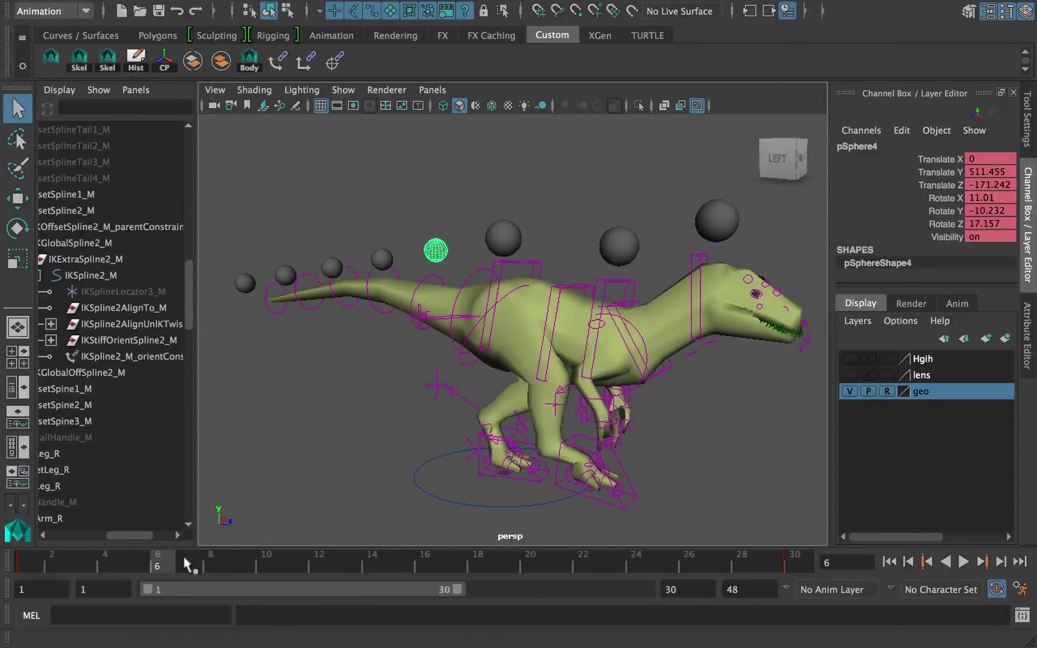
right_click_drag(332, 348, 393, 405, "alt")
left_click_drag(393, 405, 397, 334, "alt")
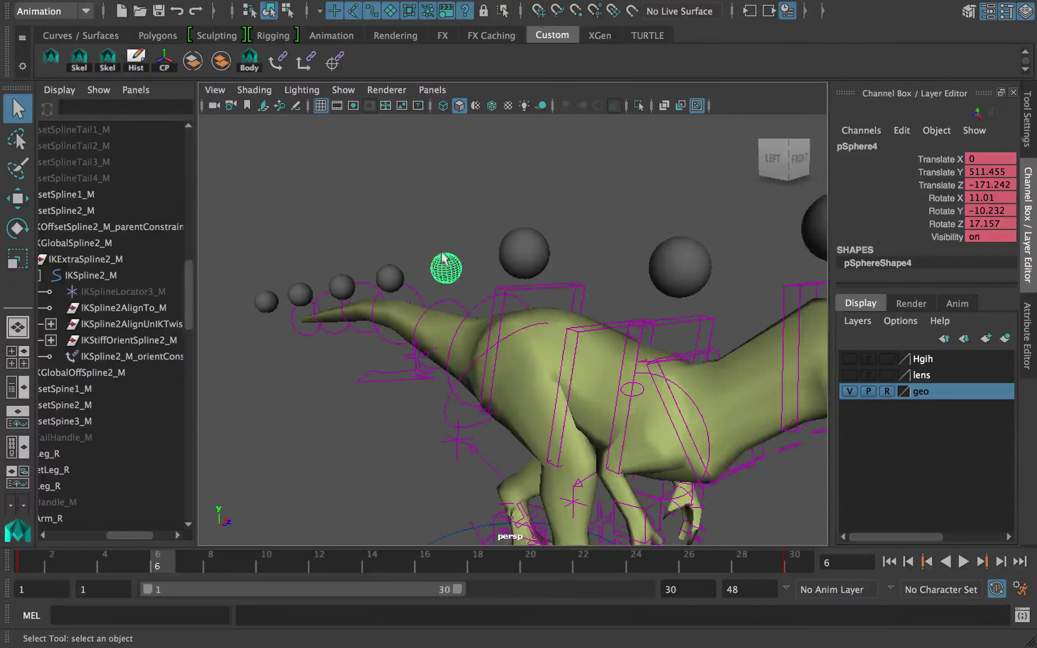
middle_click_drag(440, 253, 467, 261, "alt")
left_click_drag(459, 294, 489, 284, "alt")
key("e")
left_click_drag(489, 283, 472, 309, "alt")
key("q")
left_click(443, 288)
left_click(501, 293)
key("e")
Step: Rotate pSphere5 and pSphere6 at frame 6 to shape the middle of the tail
key("q")
left_click(440, 294)
key("e")
left_click_drag(435, 297, 395, 325)
left_click(363, 294)
left_click(376, 296)
key("q")
left_click(404, 302)
left_click(358, 322)
Step: Return to frame 1 and set pSphere6's Rotate X, Y and Z to 0
key("alt+shift+v")
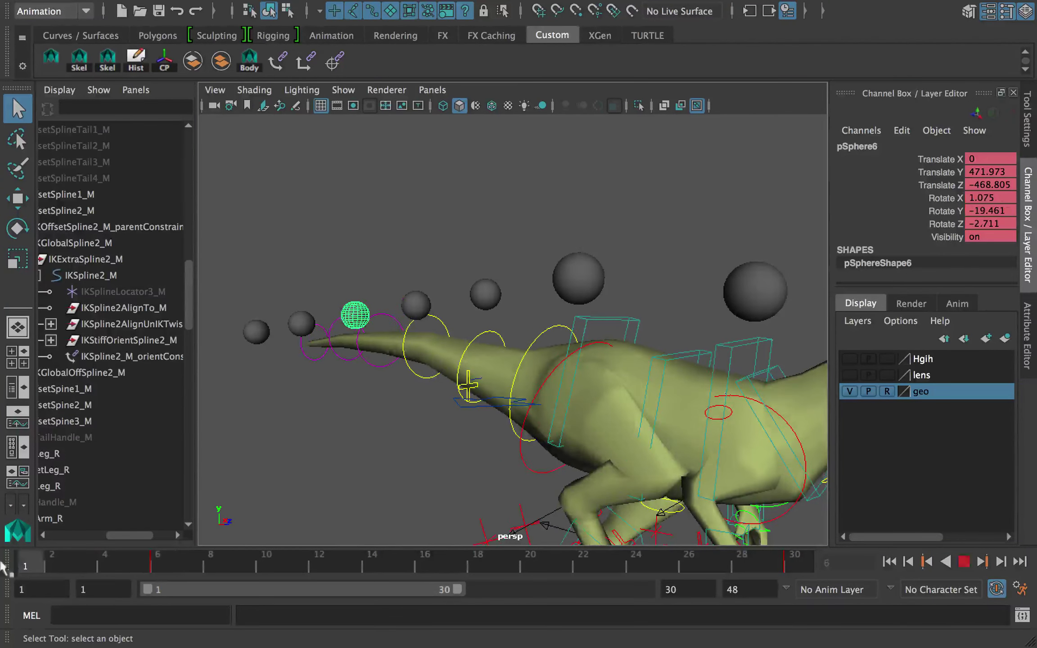
type("0")
key("Return")
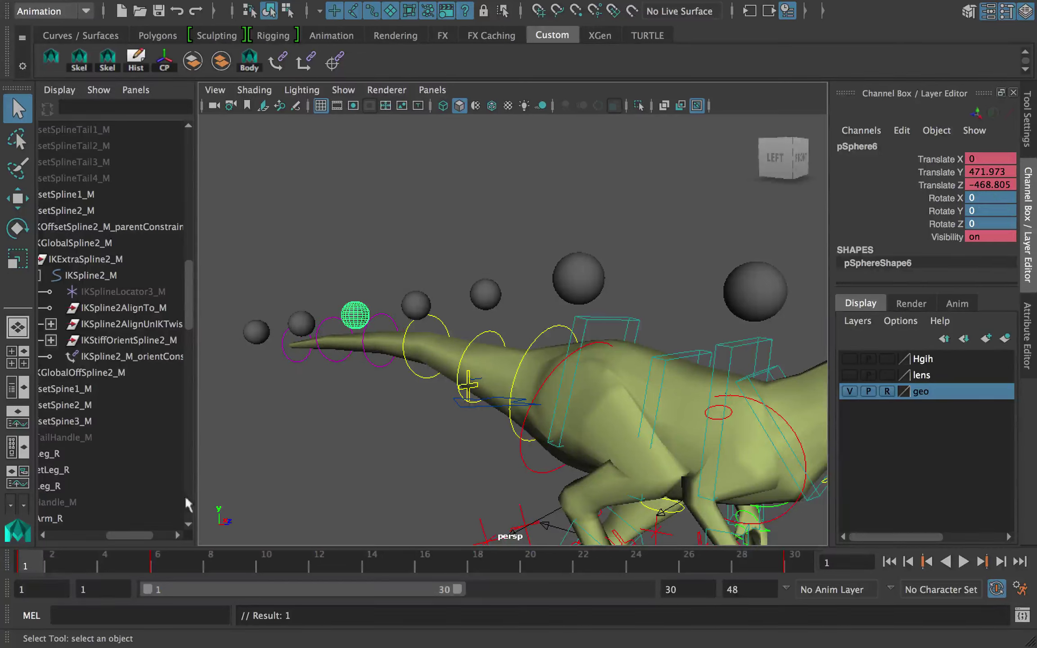
Step: Scrub the first frames and play back the tail motion, stopping at frame 15
mouse_move(360, 344)
left_mouse_down("alt")
mouse_move(412, 348)
mouse_move(355, 361)
left_mouse_up("alt")
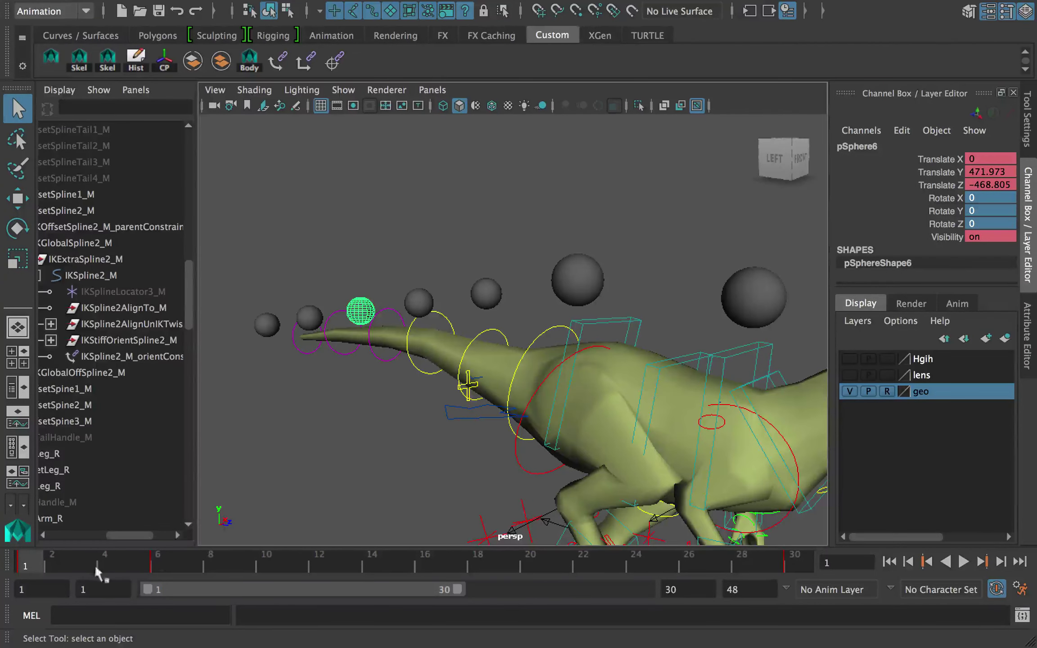
mouse_move(39, 560)
left_mouse_down()
mouse_move(245, 568)
mouse_move(27, 560)
left_mouse_up()
left_click_drag(459, 392, 474, 373, "alt")
key("alt+v")
key("alt+v")
Step: Select pSphere4 and save the scene with the frame 6 tail pose
left_click(496, 291)
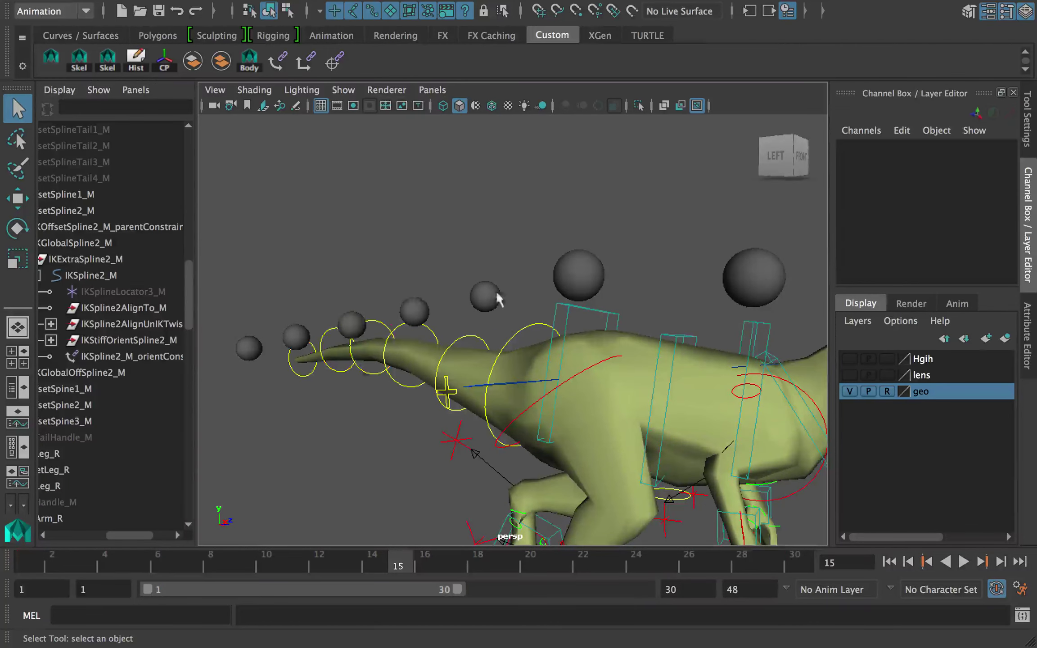
left_click(494, 293)
left_click_drag(494, 294, 455, 322, "alt")
key("ctrl+s")
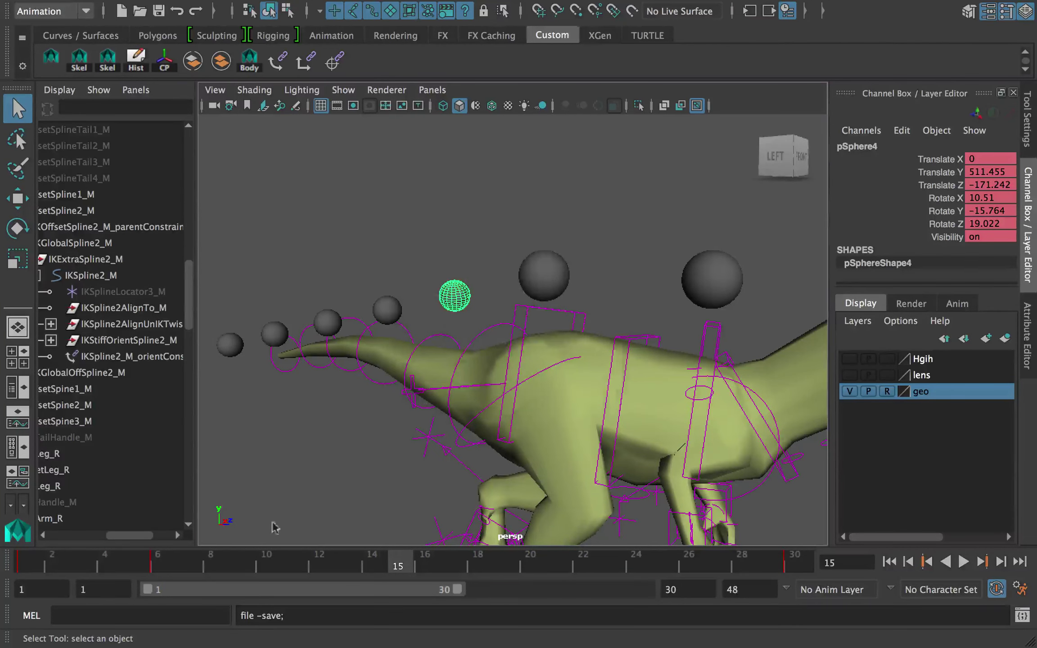
Step: Review the tail swing by playing from frame 6 and stopping at frame 11
left_click_drag(243, 563, 150, 557)
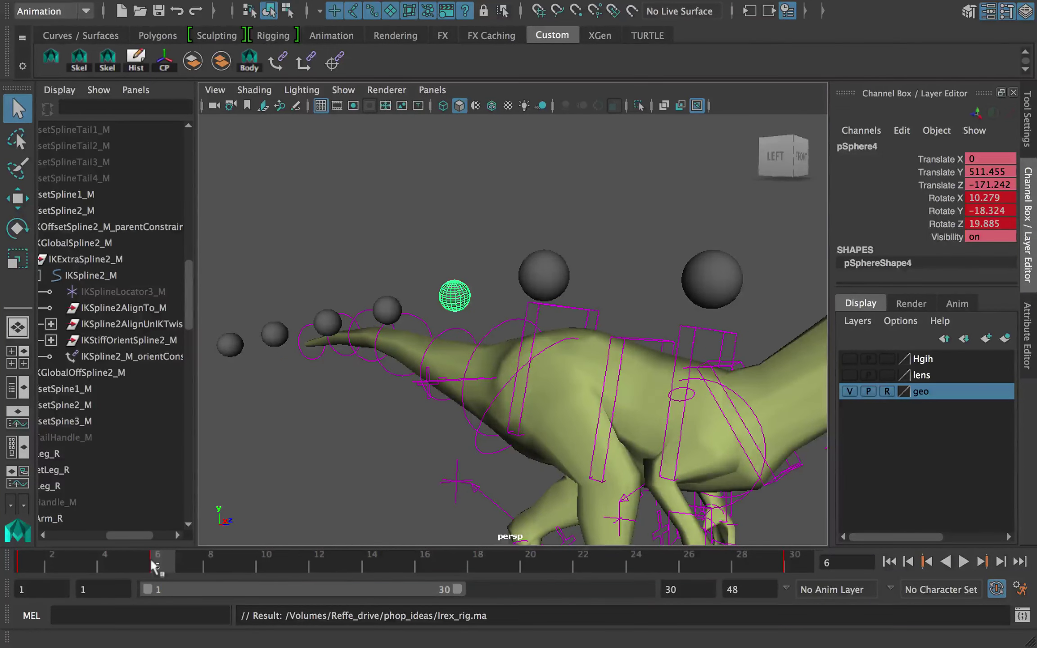
key("alt+v")
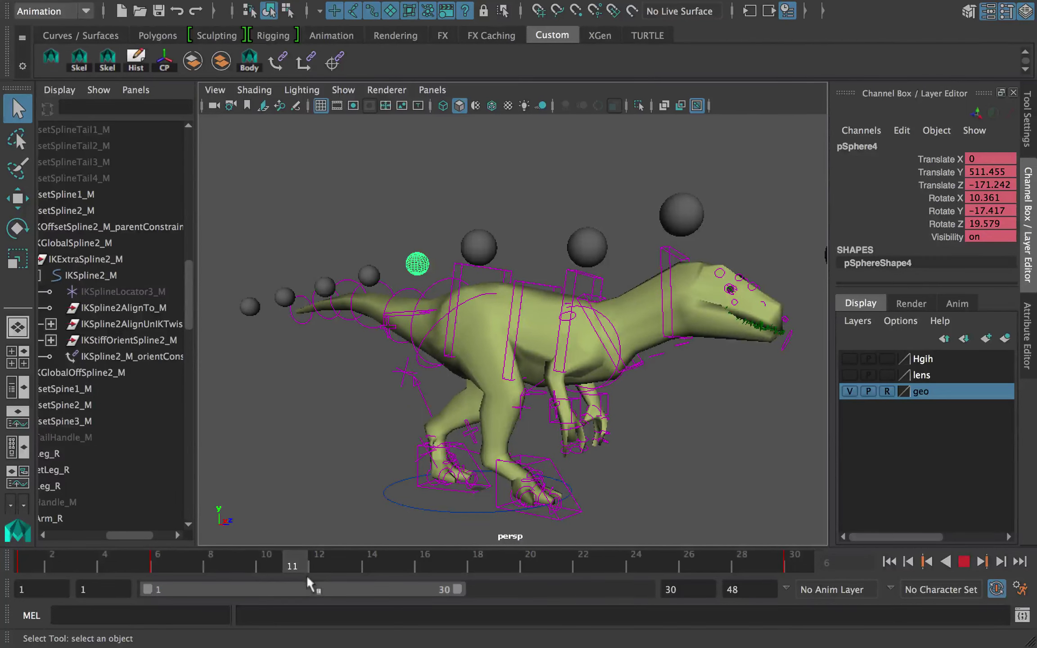
left_click_drag(306, 577, 307, 577)
left_click_drag(330, 359, 351, 315, "alt")
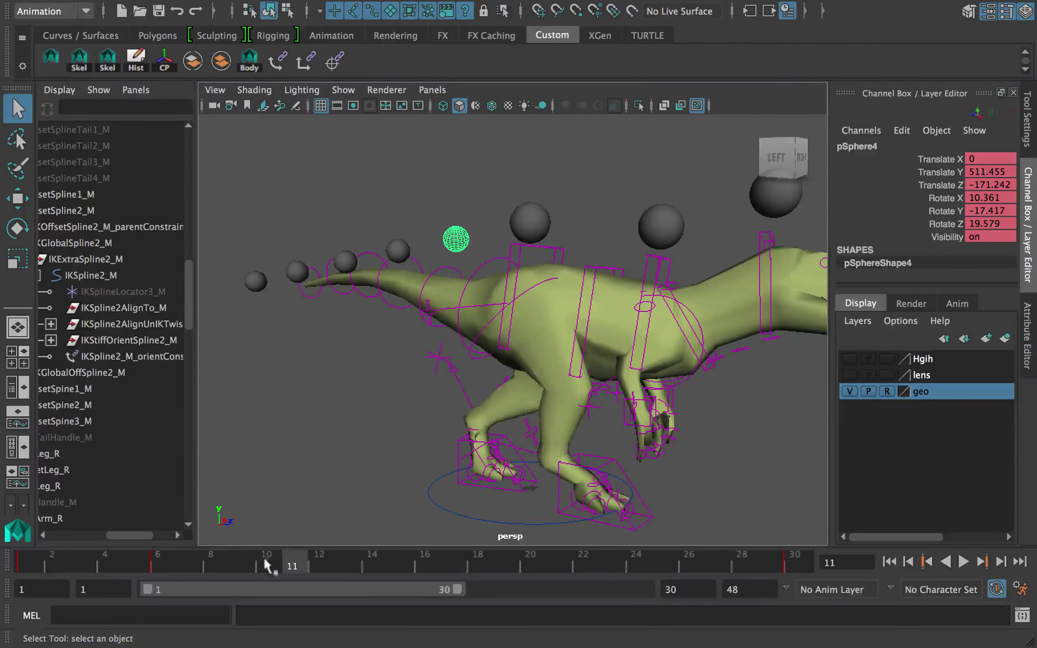
Step: Go to frame 13 and rotate pSphere4 to about X 12.747, Y -0.342, Z 9.424
left_click_drag(266, 565, 345, 565)
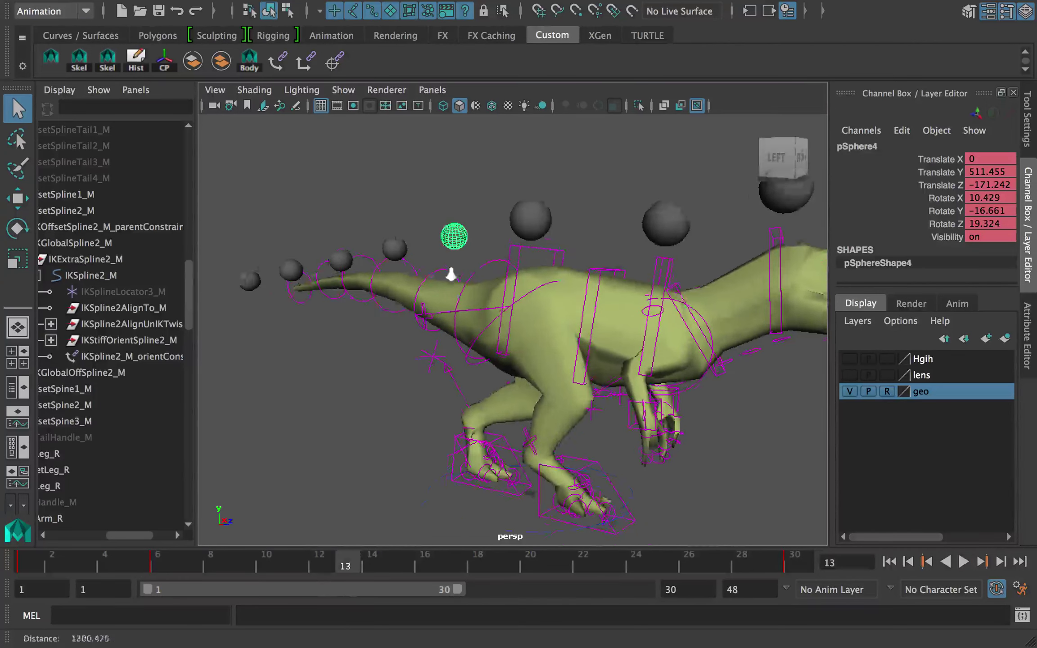
right_click_drag(451, 275, 525, 284, "alt")
left_click_drag(525, 284, 483, 255, "alt")
key("e")
key("plus")
key("plus")
left_click_drag(484, 248, 492, 225)
key("ctrl+z")
key("minus")
key("ctrl+z")
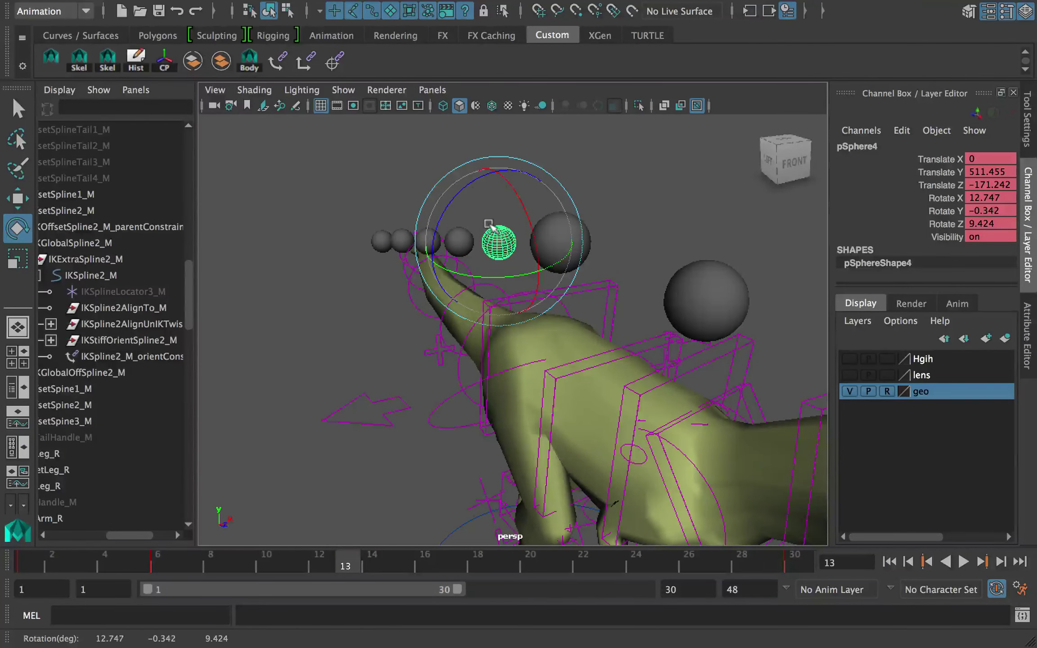
Step: Rotate pSphere5 and pSphere6 at frame 13 to carry the tail bend toward the tip, then reselect pSphere5
key("q")
left_click(462, 243)
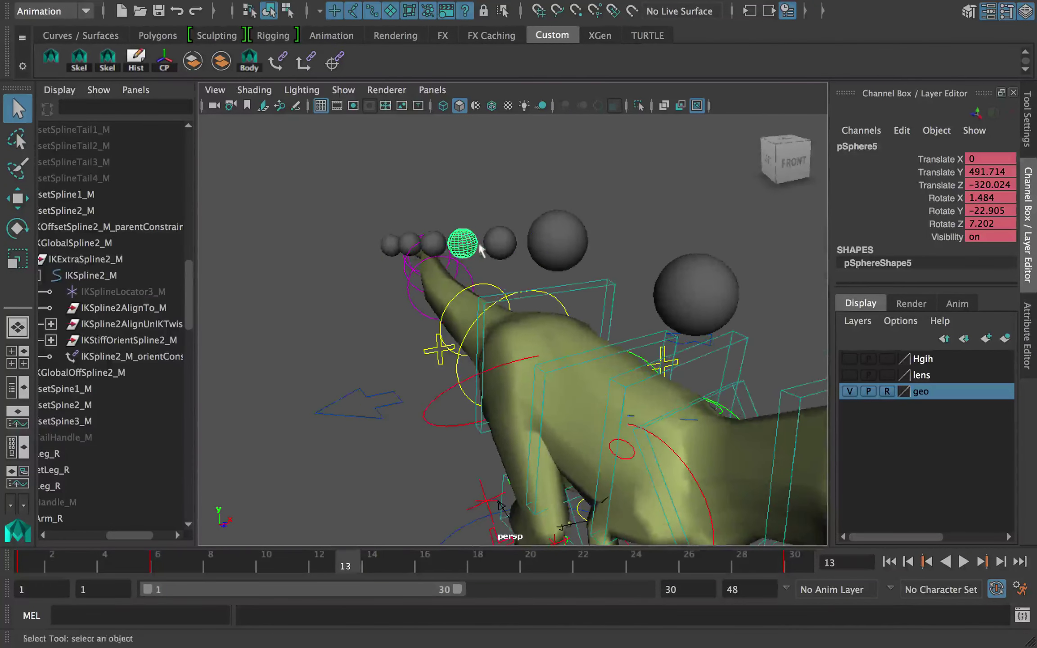
key("e")
left_click_drag(481, 249, 444, 275)
key("q")
left_click(433, 245)
key("e")
key("q")
left_click(461, 243)
key("e")
Step: Play back the tail motion from the first frame while viewing the dinosaur from its side, stopping at frame 23
key("alt+shift+v")
left_click_drag(482, 396, 547, 350, "alt")
key("alt+v")
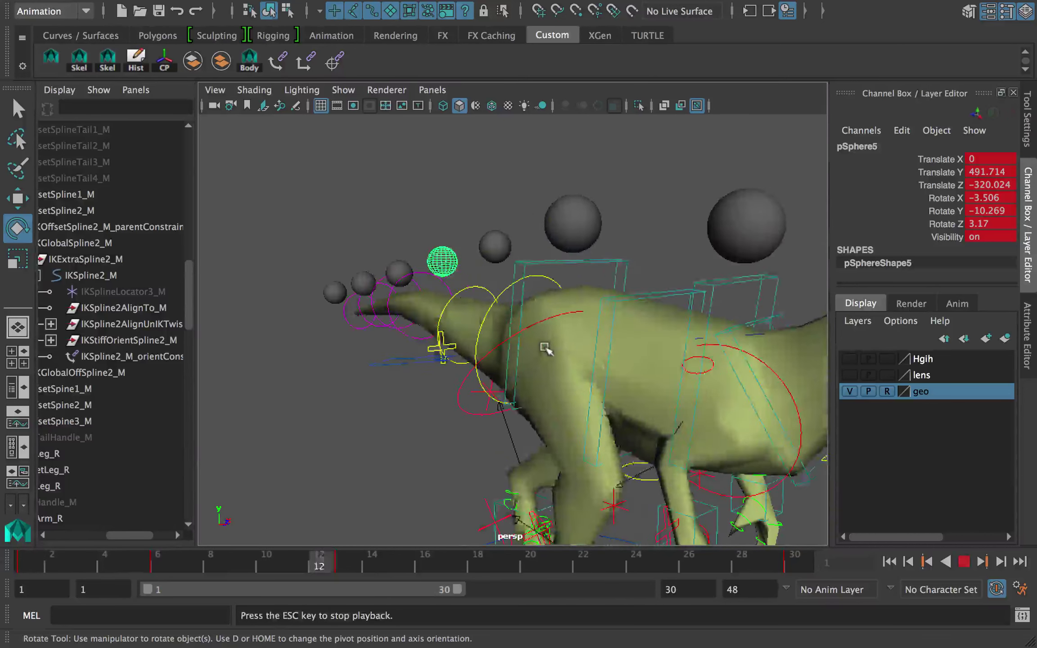
key("alt+v")
key("q")
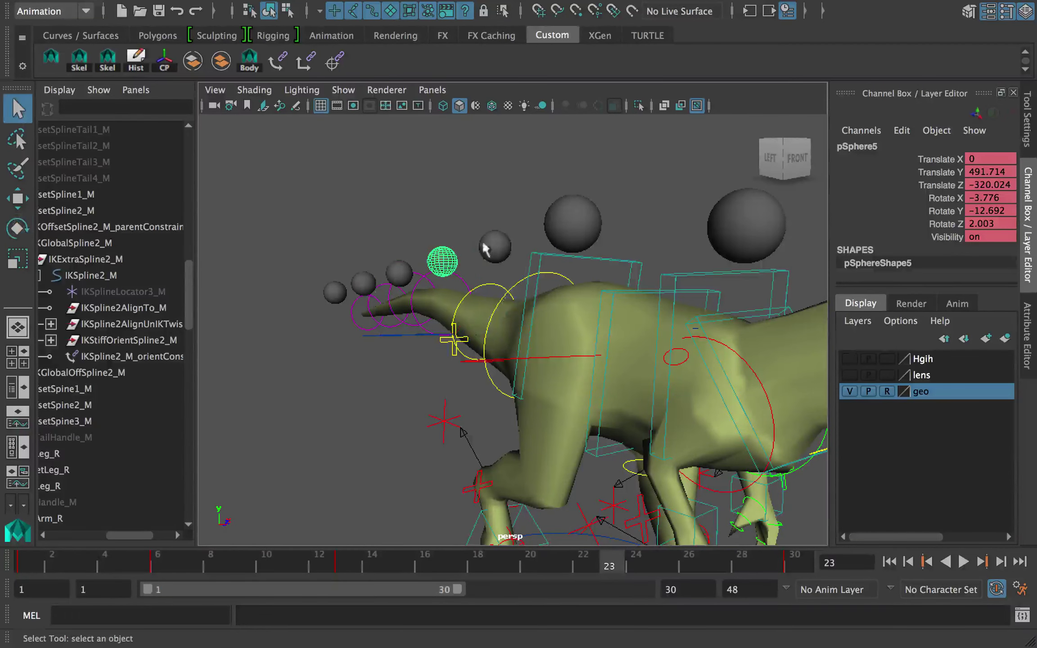
Step: Select pSphere4, pSphere5 and pSphere6 and set their keys across the whole time range to spline tangents
left_click(492, 248, "shift")
left_click(568, 225, "shift")
left_click(502, 250)
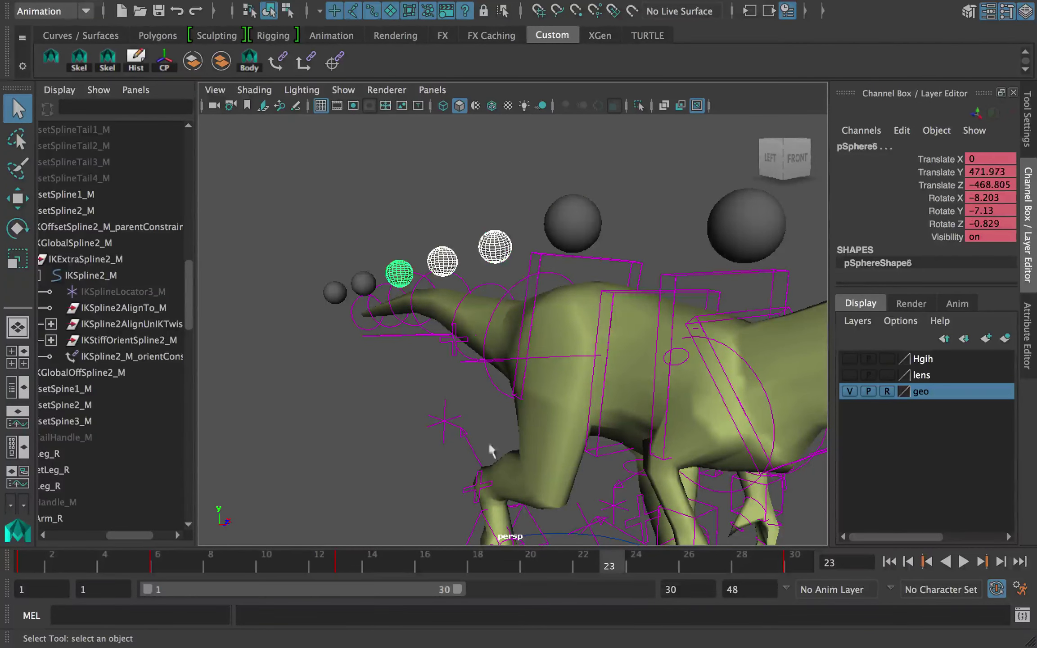
double_click(563, 563)
right_click(543, 565)
mouse_move(627, 423)
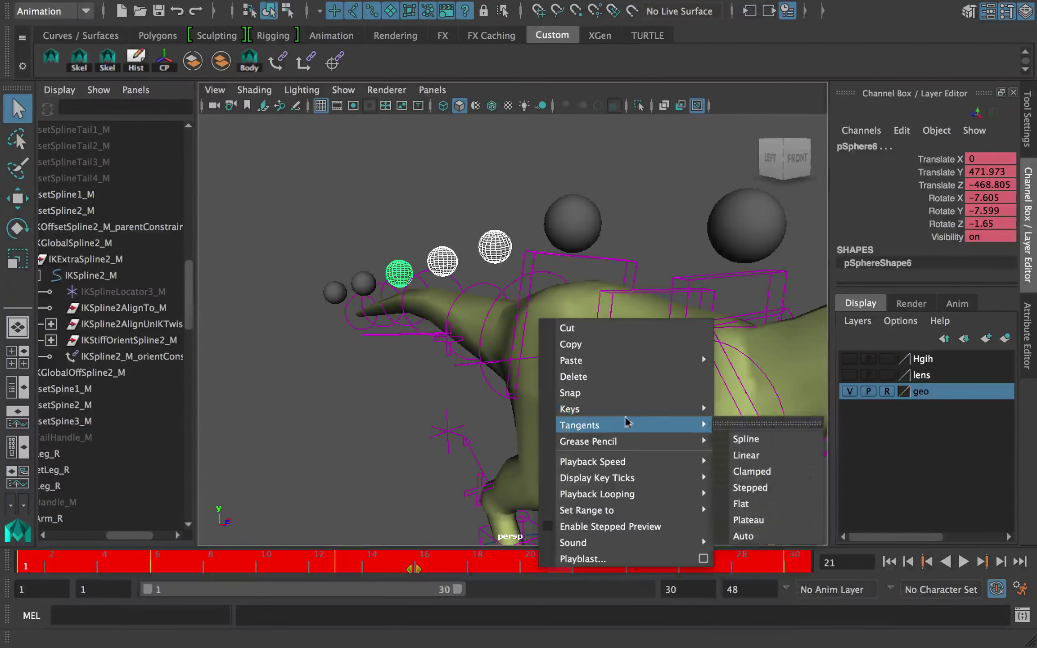
left_click(745, 439)
Step: Play back the motion, go to frame 13, and rotate pSphere5 and pSphere6 to refine the tail pose
key("alt+v")
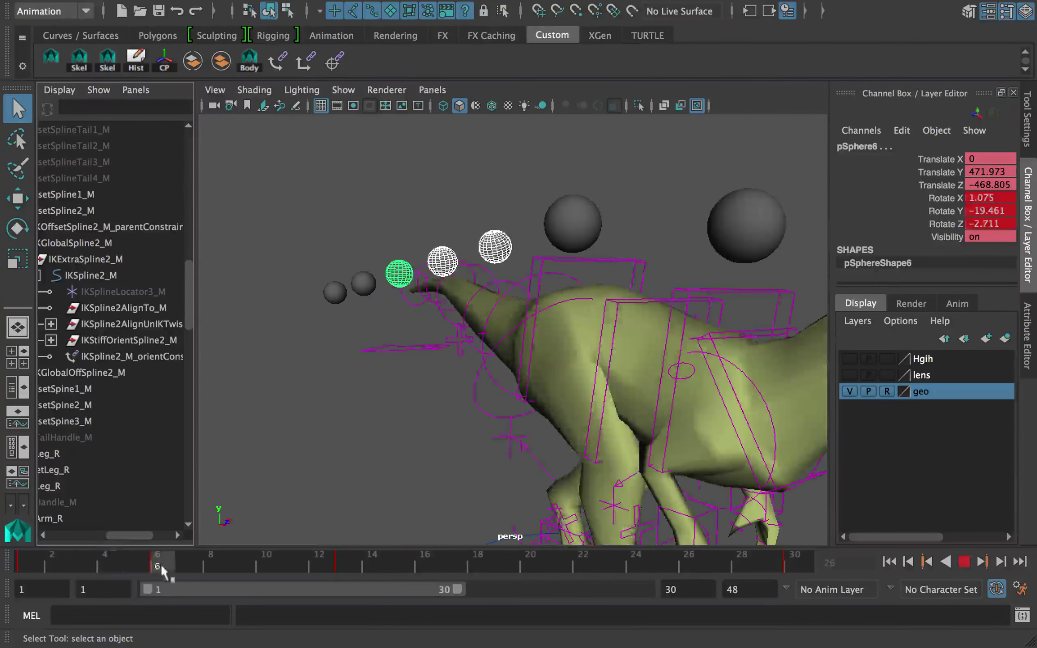
left_click_drag(160, 564, 332, 565)
key("e")
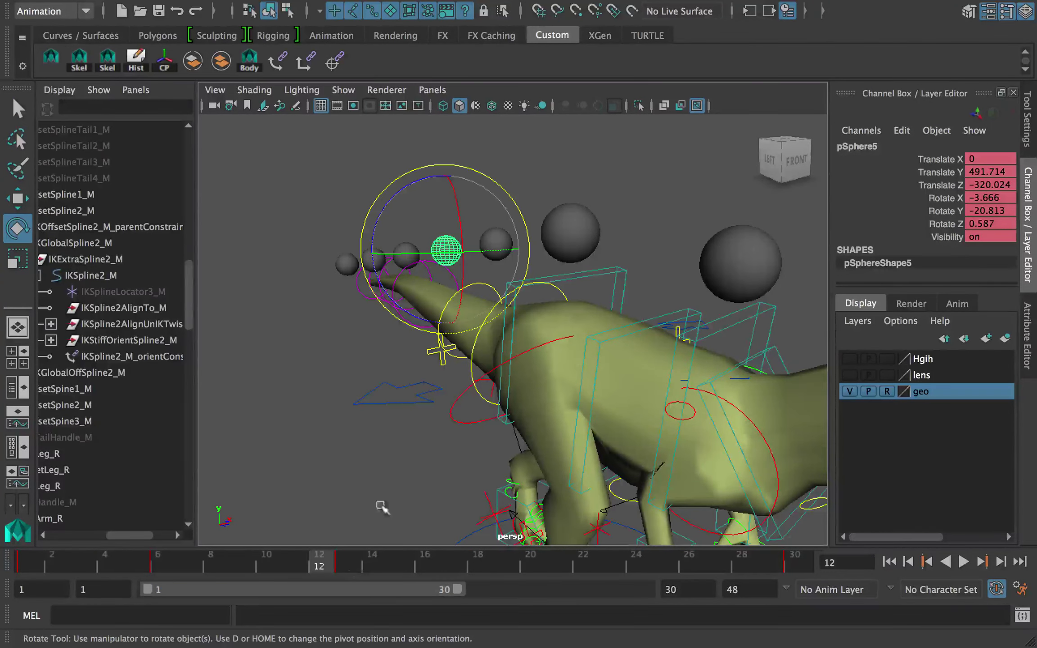
key("period")
left_click_drag(440, 283, 380, 283)
key("q")
left_click(408, 262)
key("e")
key("q")
Step: Go to frame 1, rotate pSphere7 near the tail tip, and key its rotation
key("alt+shift+v")
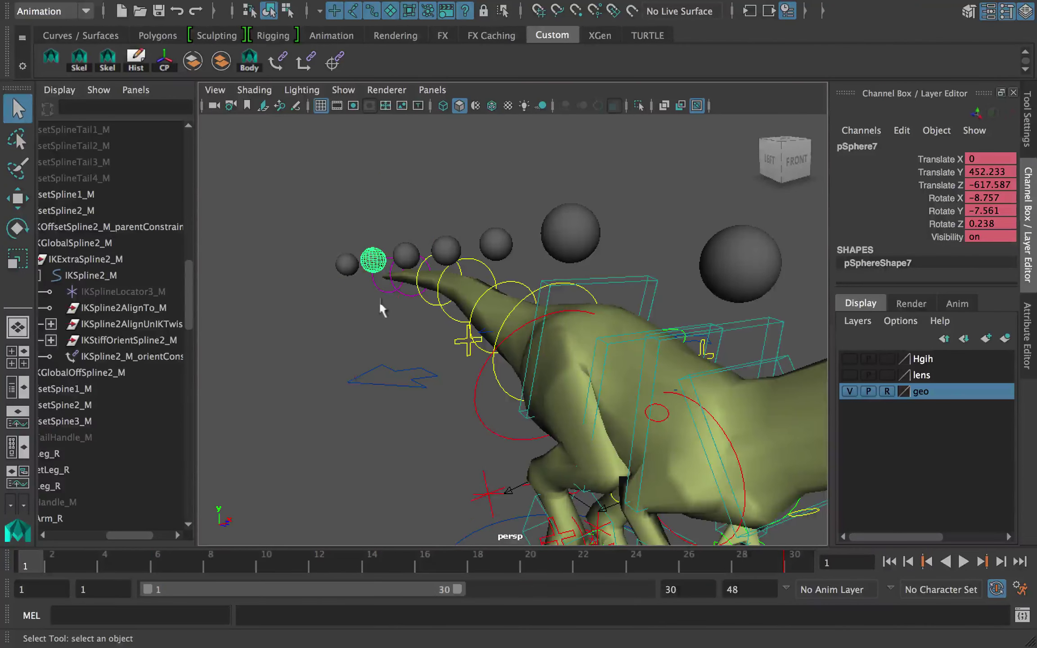
key("e")
key("shift+e")
Step: Rotate pSphere7 at frame 6 to about X -0.26, Y 1.115, Z 6.032
left_click_drag(27, 563, 196, 563)
key("q")
left_click(406, 256)
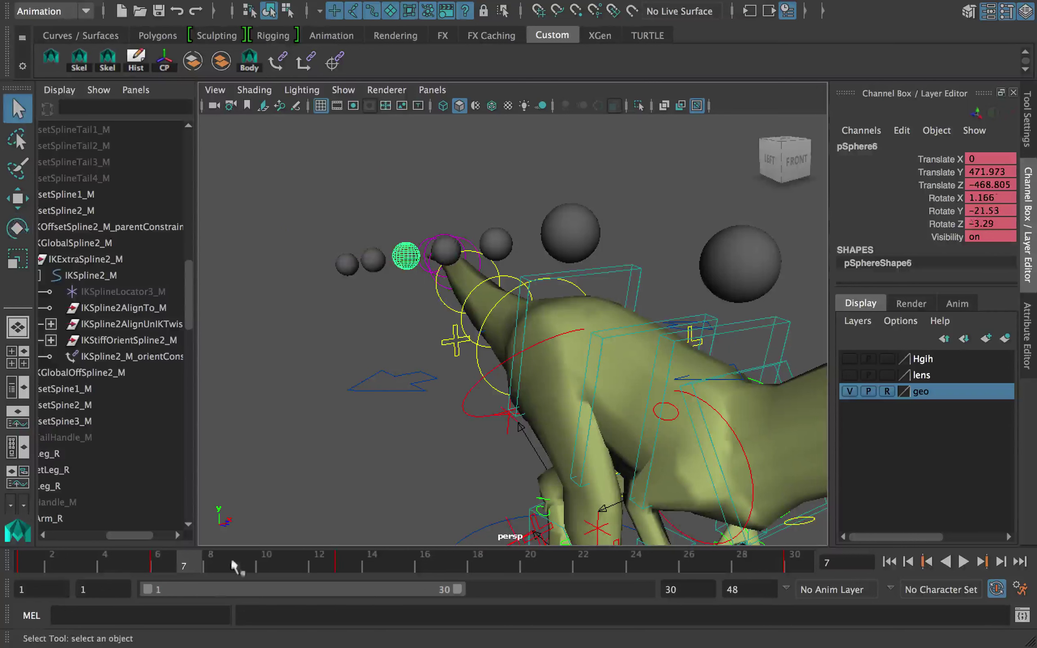
left_click(169, 565)
left_click(373, 260)
key("e")
left_click_drag(386, 273, 406, 286)
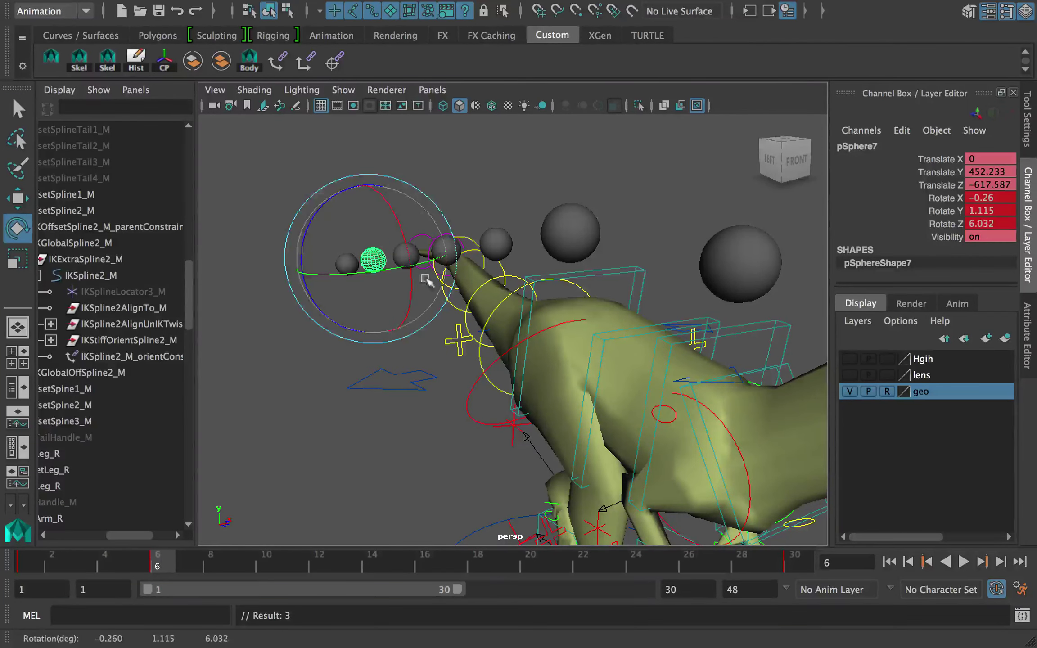
Step: Rotate pSphere7 at the frame 13 key and save the scene
key("q")
key("period")
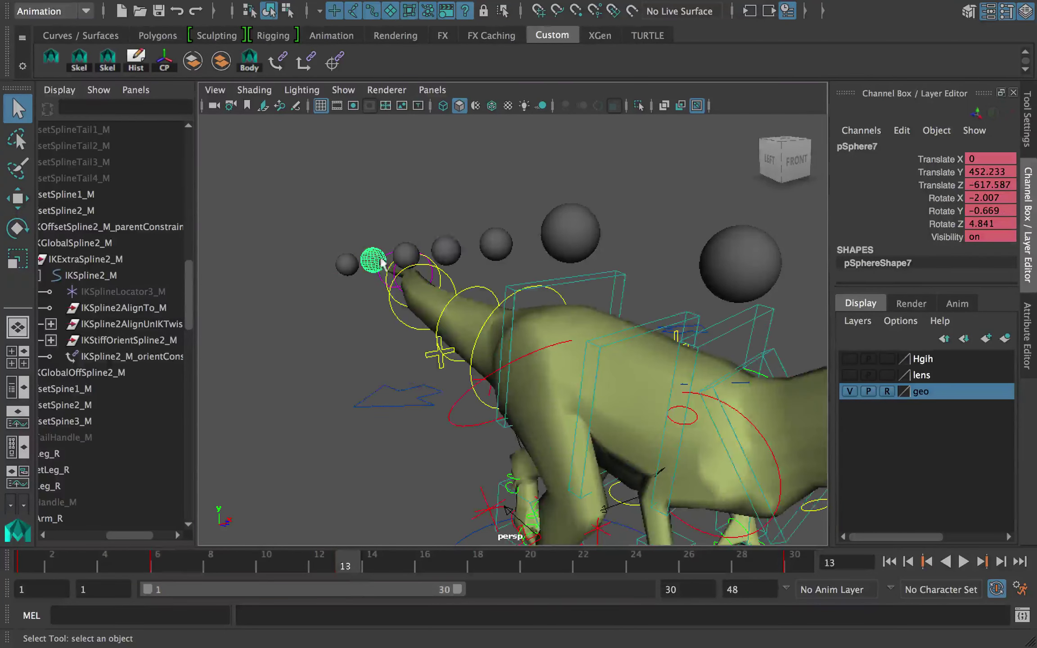
key("e")
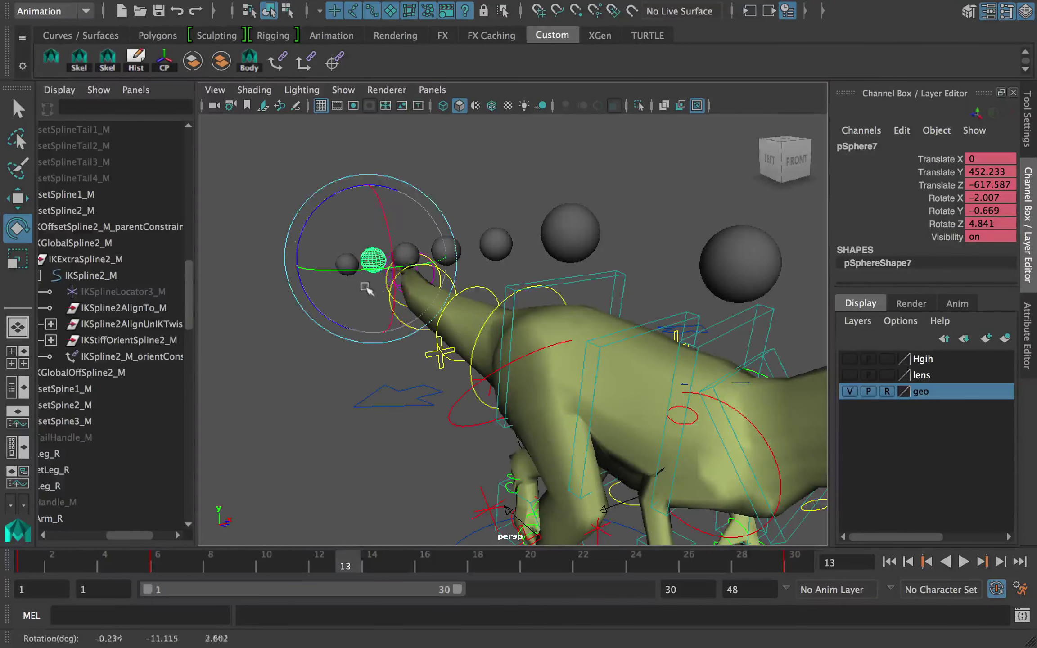
left_click_drag(364, 279, 419, 276)
key("ctrl+s")
key("Return")
Step: Rotate pSphere5 at frame 13 to about X 3.722, Y -35.636, Z -5.485 and play back the full-body motion
left_click(429, 264)
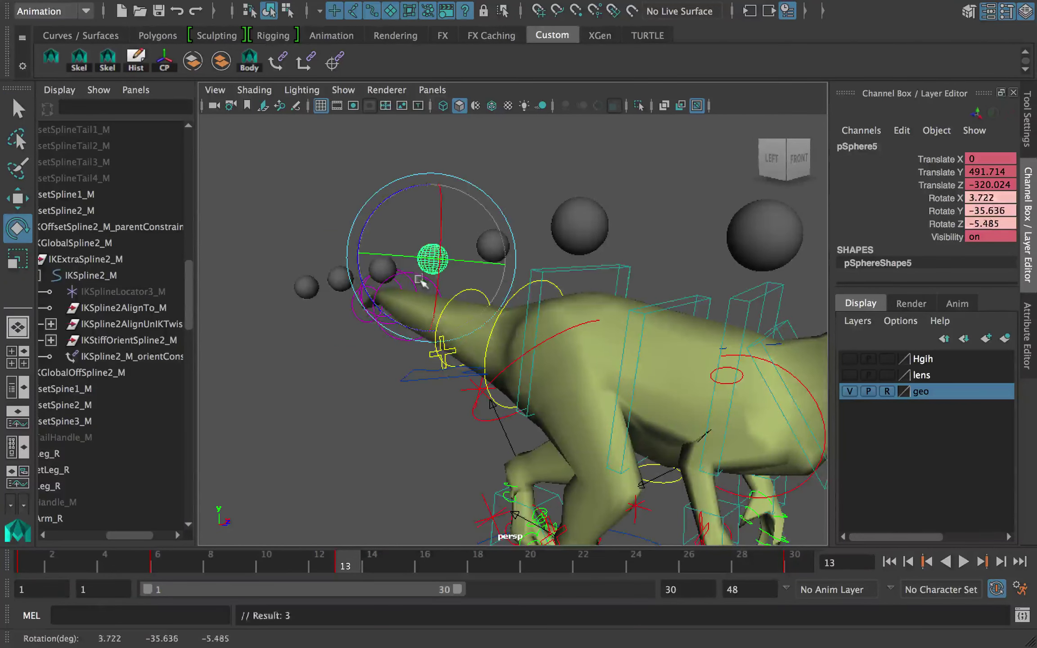
right_click_drag(504, 289, 472, 292, "alt")
key("alt+v")
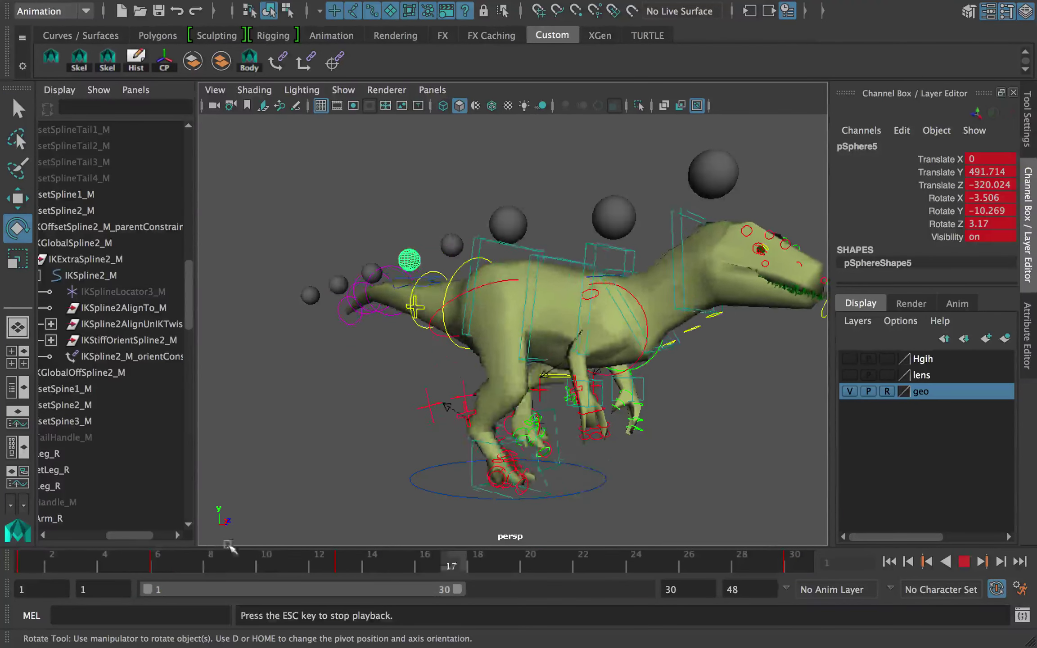
key("Escape")
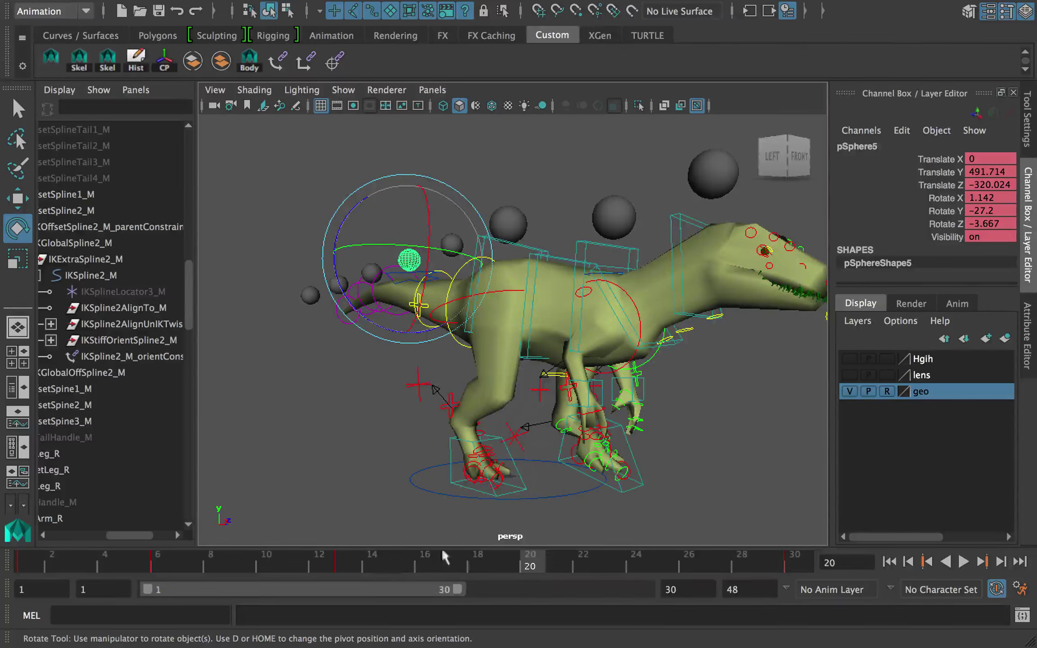
Step: Go to frame 19, undo the last change, and rotate pSphere4 to start the new tail pose
left_click_drag(445, 557, 510, 547)
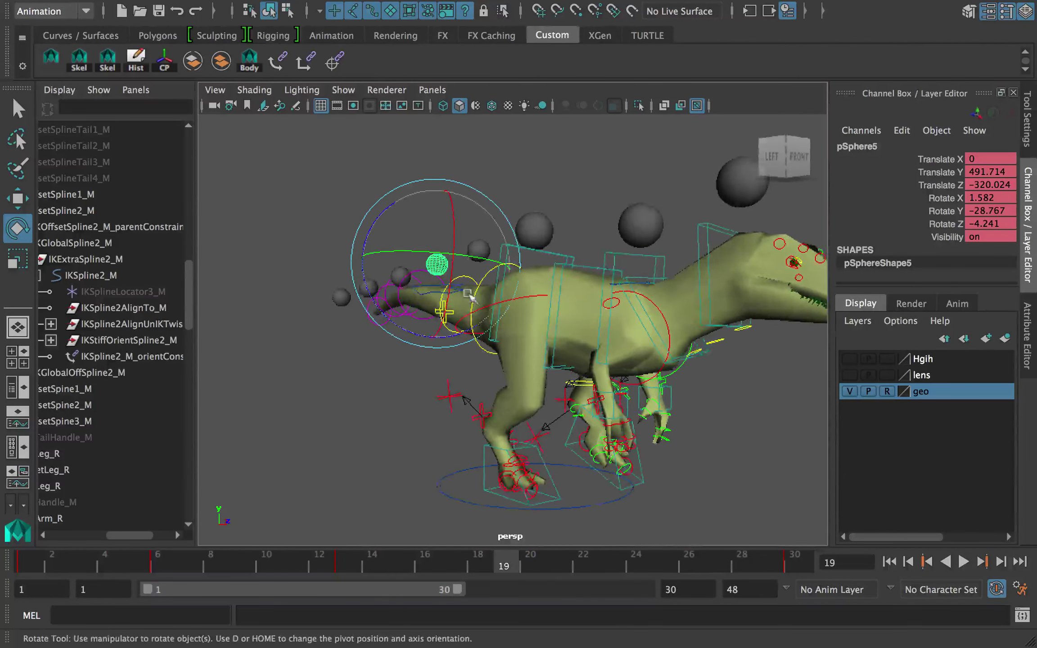
left_click_drag(470, 297, 417, 299, "alt")
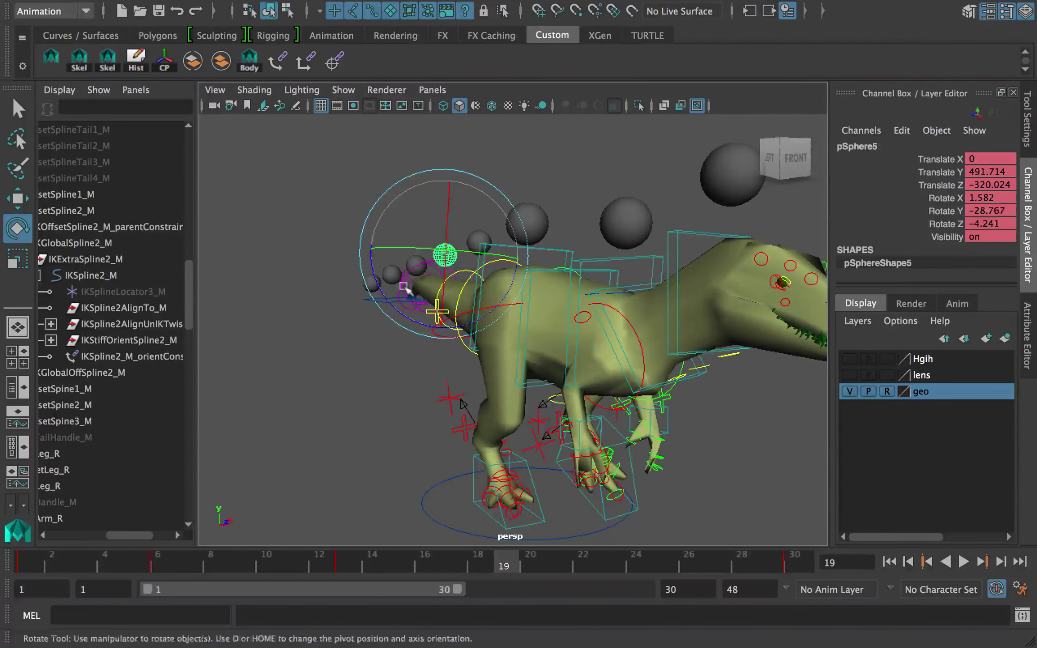
key("ctrl+z")
left_click_drag(481, 246, 441, 319)
key("q")
left_click(472, 241)
key("e")
Step: Rotate pSphere5 at frame 19 to about X 13.719, Y -16.162, Z 9.859
key("q")
left_click(451, 285)
key("e")
Step: Rotate pSphere6 at frame 19 and key its rotation
key("q")
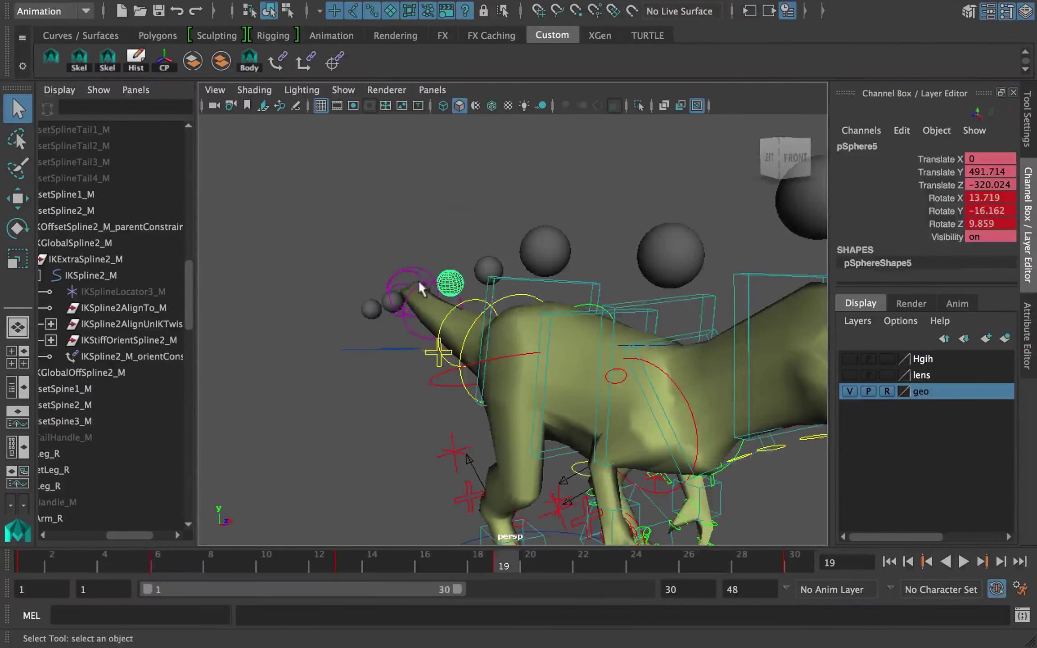
left_click(418, 277)
left_click_drag(418, 276, 418, 343, "alt")
left_click(413, 273)
key("e")
key("shift+e")
Step: Rotate pSphere7 at frame 19 to about X -1.044, Y -7.233, Z 6.473 and key its rotation
key("q")
left_click(411, 310)
key("e")
key("shift+e")
Step: Play back the tail motion from frame 1, return to frame 19, and save the scene
left_click_drag(351, 561, 23, 558)
key("alt+v")
key("Escape")
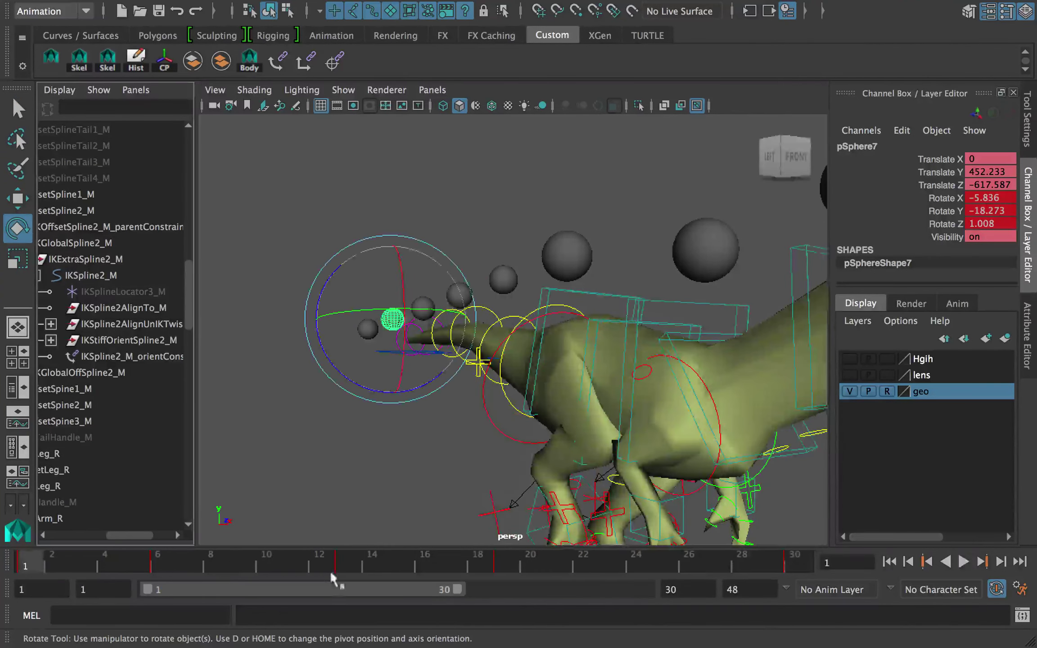
left_click_drag(330, 570, 503, 562)
key("q")
key("ctrl+s")
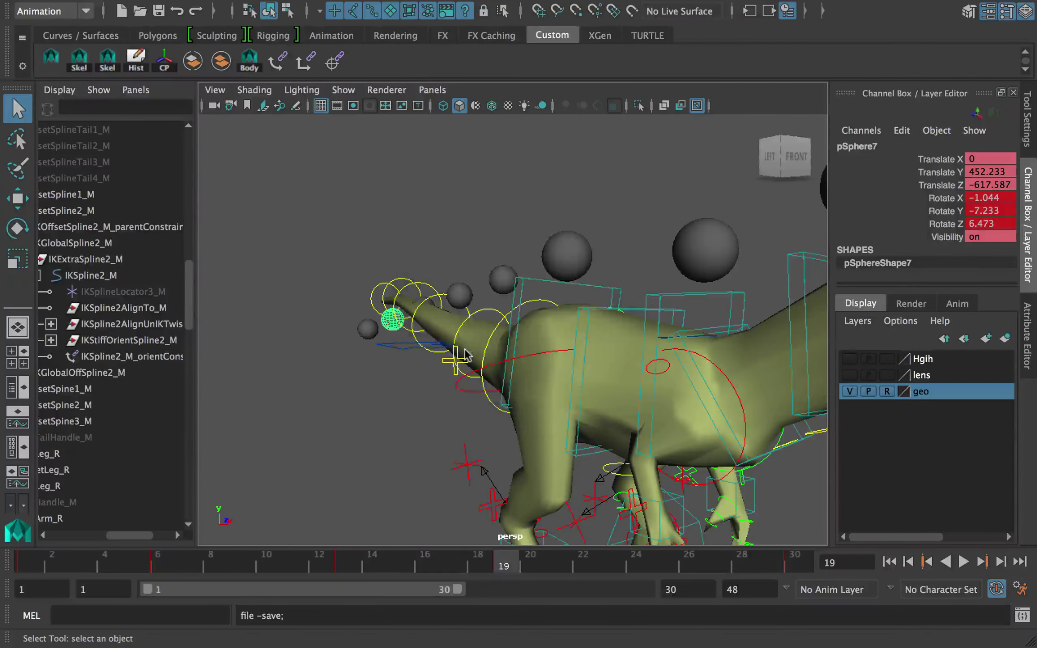
key("e")
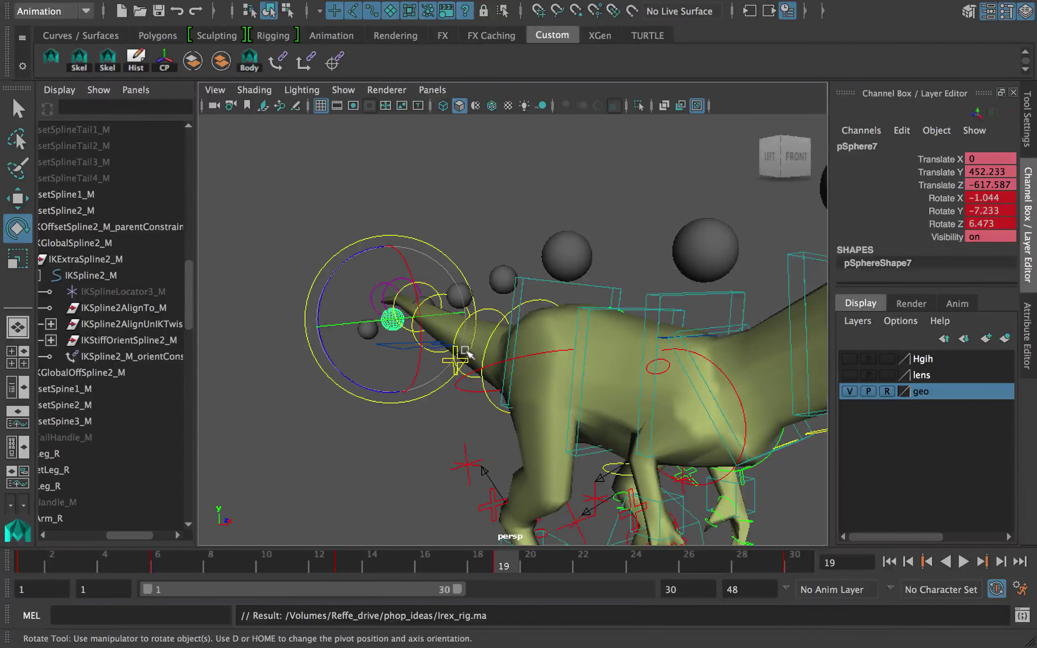
Step: Select pSphere1 above the dinosaur's hips and save the scene
right_click_drag(558, 288, 517, 250, "alt")
middle_click_drag(510, 246, 497, 220, "alt")
left_click(494, 218)
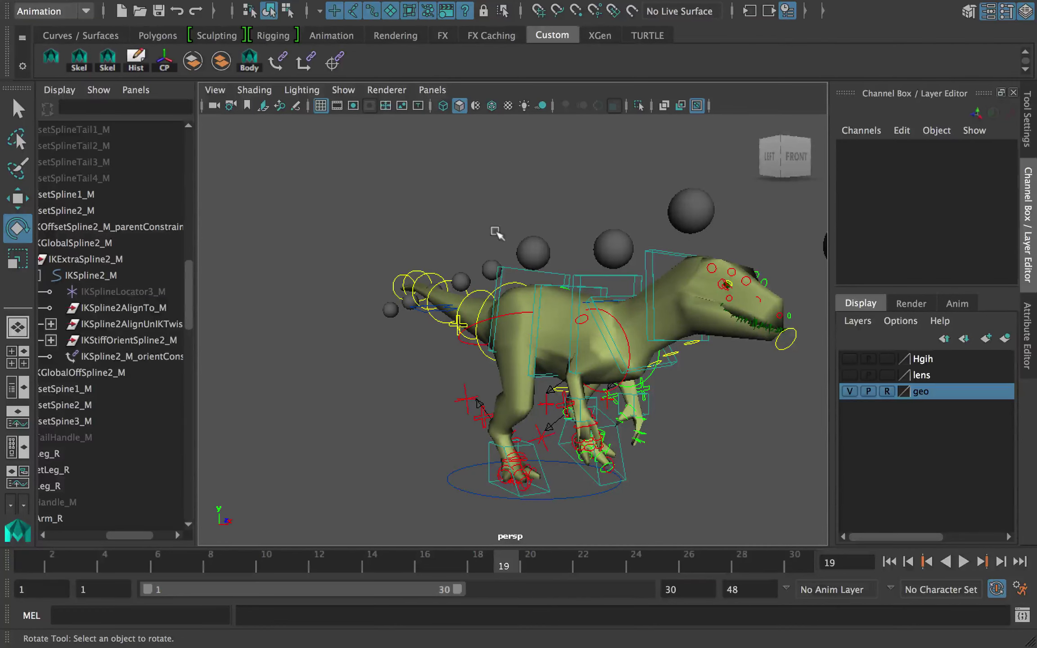
middle_click_drag(538, 327, 521, 323, "alt")
left_click(518, 248)
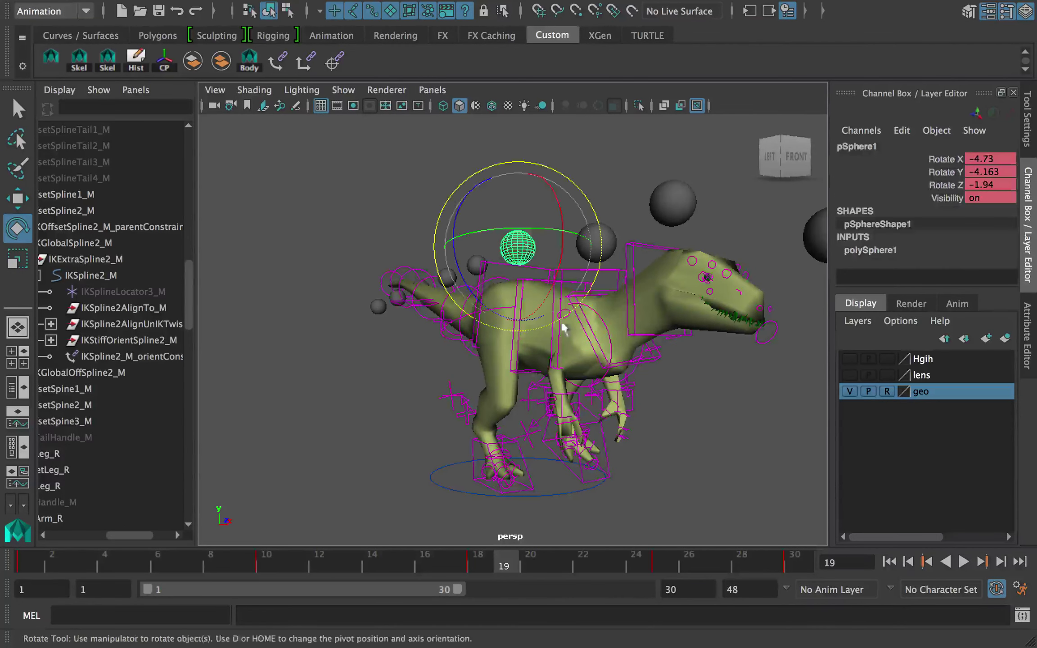
key("super+s")
Step: Review the body motion with pSphere1 selected by scrubbing around frame 18 and playing it back
left_click(506, 348)
left_click(478, 346)
key("e")
left_click_drag(465, 565, 490, 564)
key("alt+v")
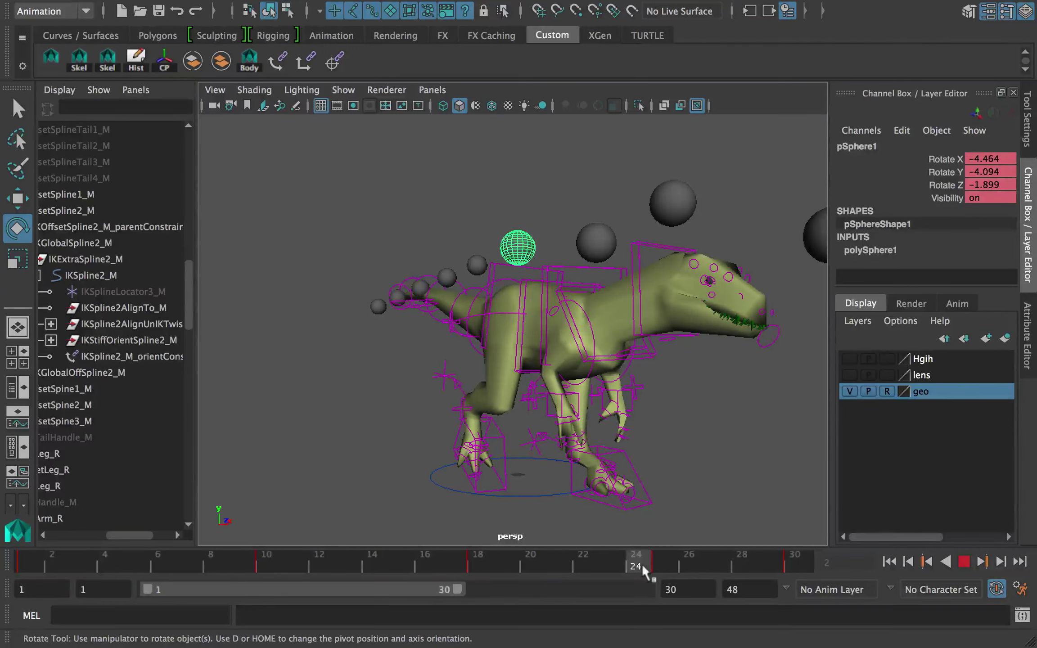
Step: Go to frame 25 and rotate pSphere4 to about X 6.006, Y -0.12, Z 8.413
left_click_drag(642, 565, 666, 565)
left_click_drag(468, 306, 484, 370, "alt")
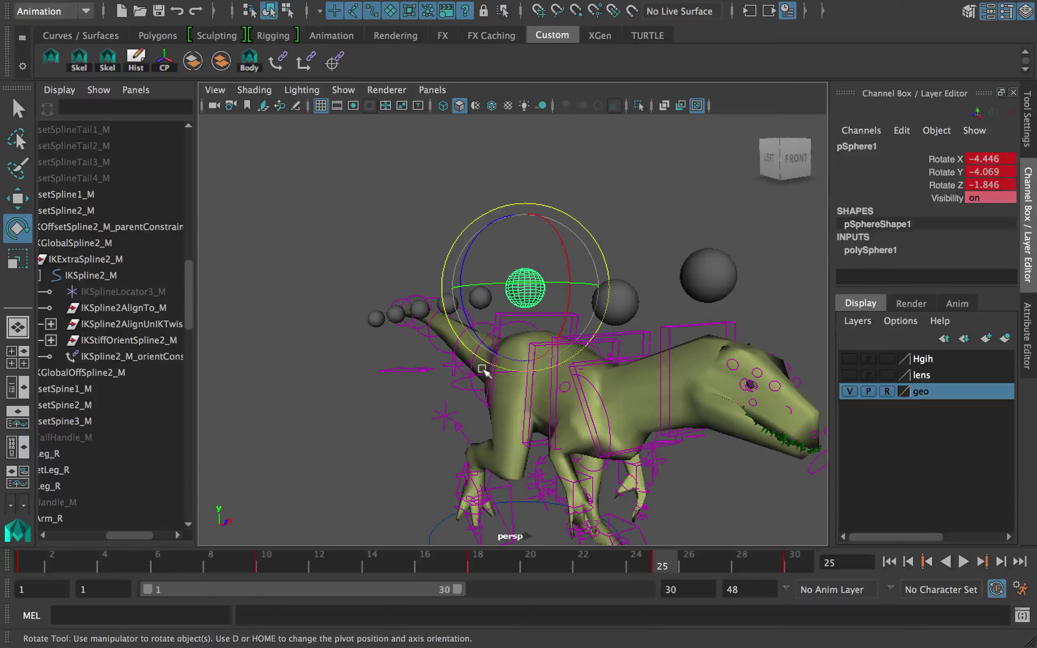
key("q")
left_click(485, 298)
left_click_drag(496, 305, 468, 278, "alt")
key("e")
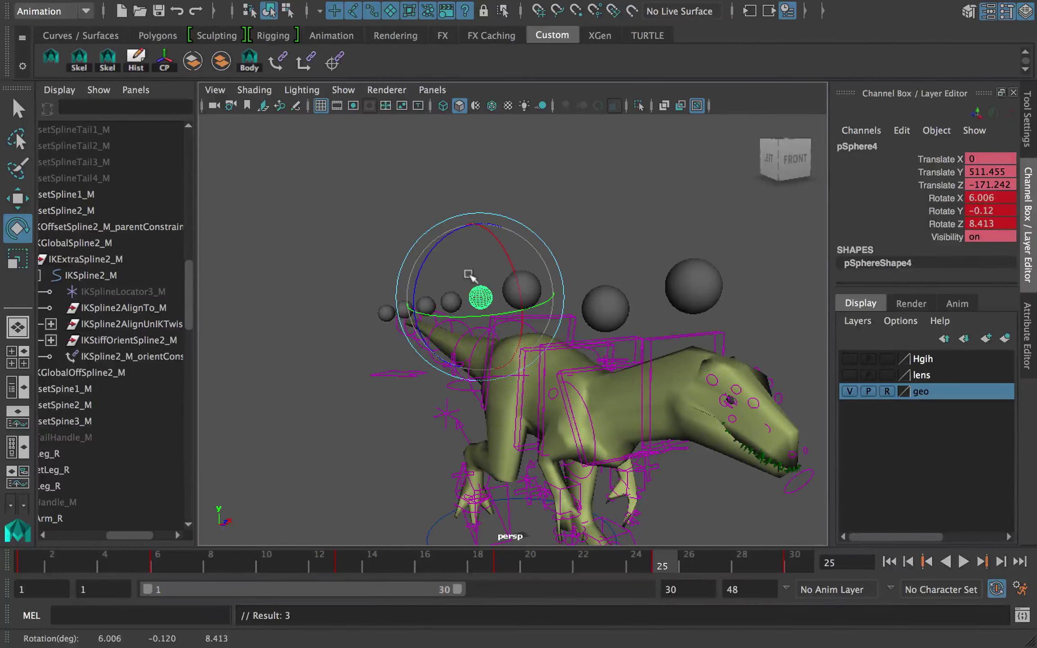
left_click_drag(481, 259, 483, 287, "alt")
Step: Rotate pSphere5 at frame 25 to about X -2.564, Y -3.488, Z -8.134
key("q")
left_click(463, 290)
key("e")
left_click_drag(420, 289, 422, 281)
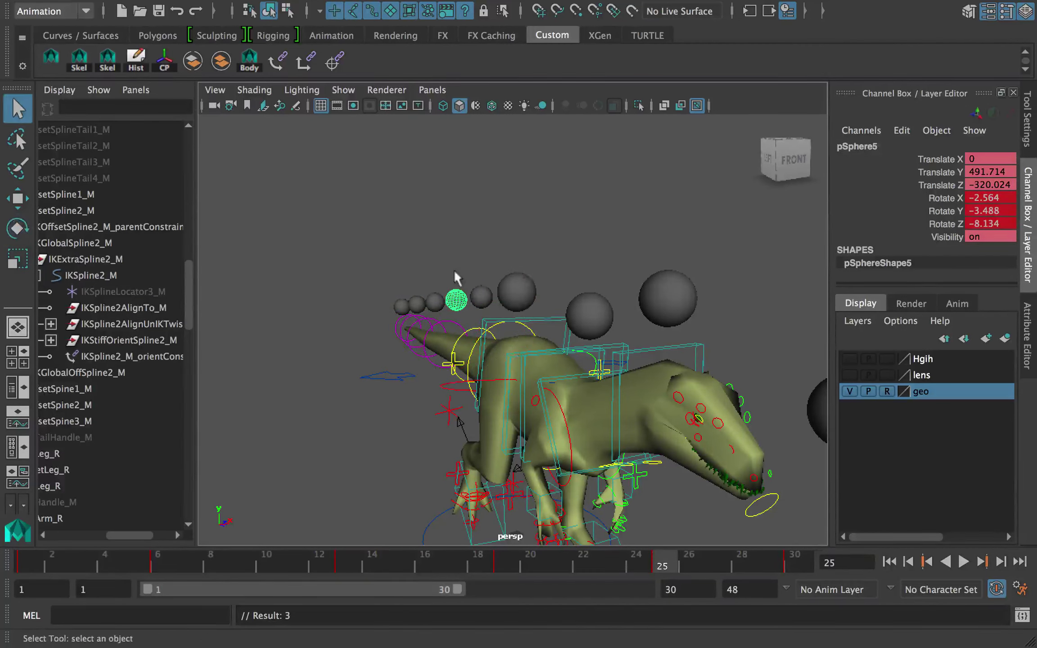
Step: Rotate pSphere6 at frame 25, and rotate pSphere7 to about X -16.887, Y -7.419, Z 2.931
left_click(432, 300)
key("e")
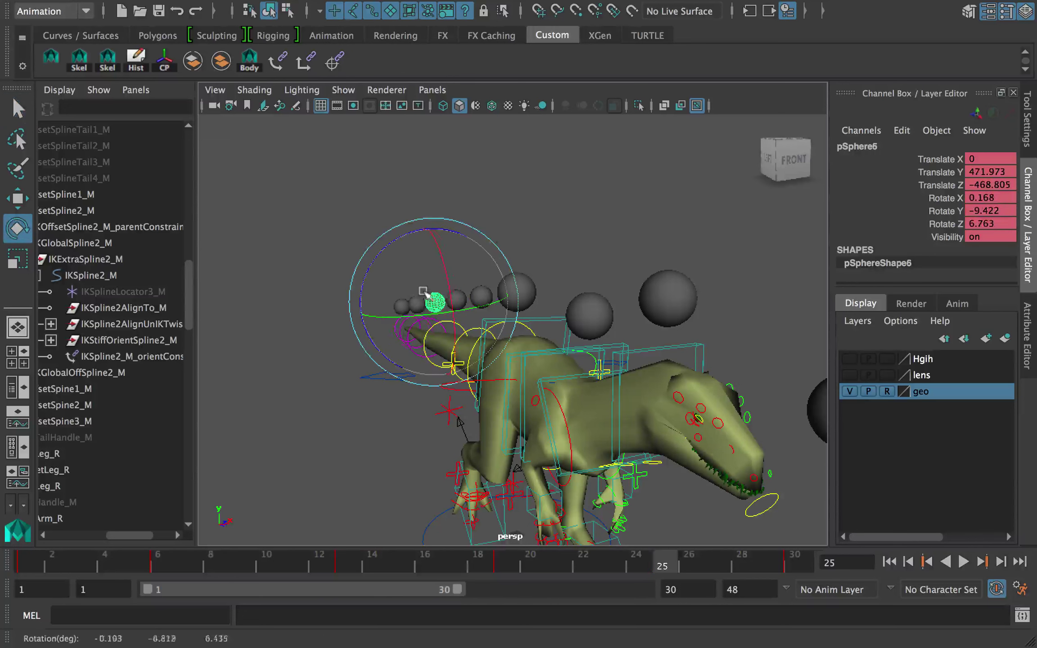
key("q")
left_click(416, 304)
key("e")
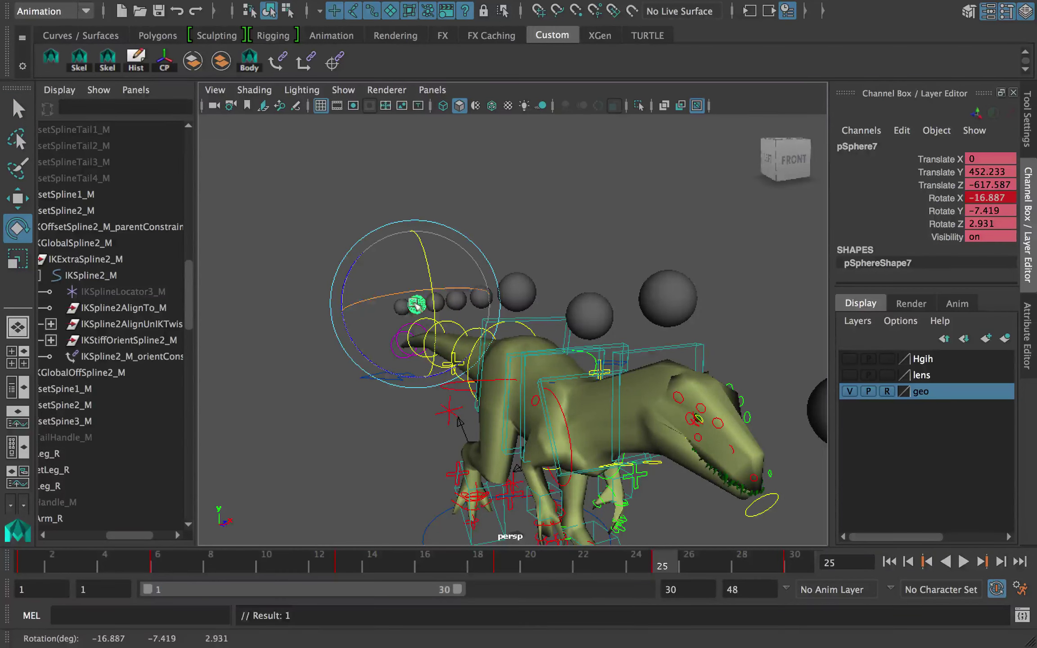
Step: Rotate pSphere4 at frame 25 to about X -0.077, Y 9.17, Z -2.031
key("q")
left_click(481, 294)
key("e")
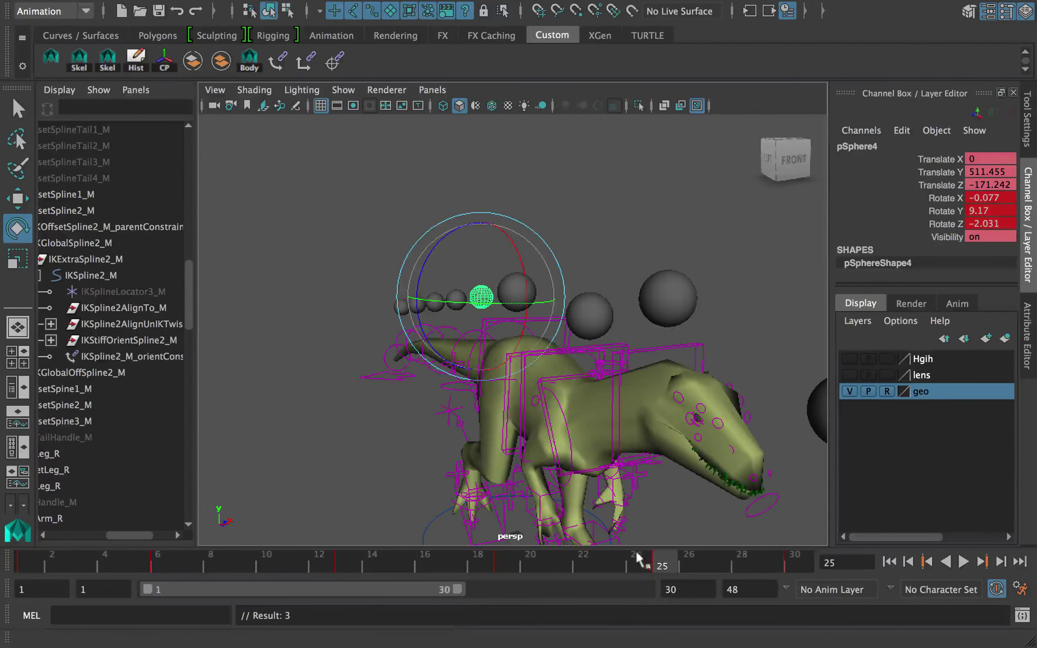
Step: Scrub back toward the start and play back the tail cycle, stopping at frame 10
left_click_drag(639, 558, 121, 552)
key("alt+v")
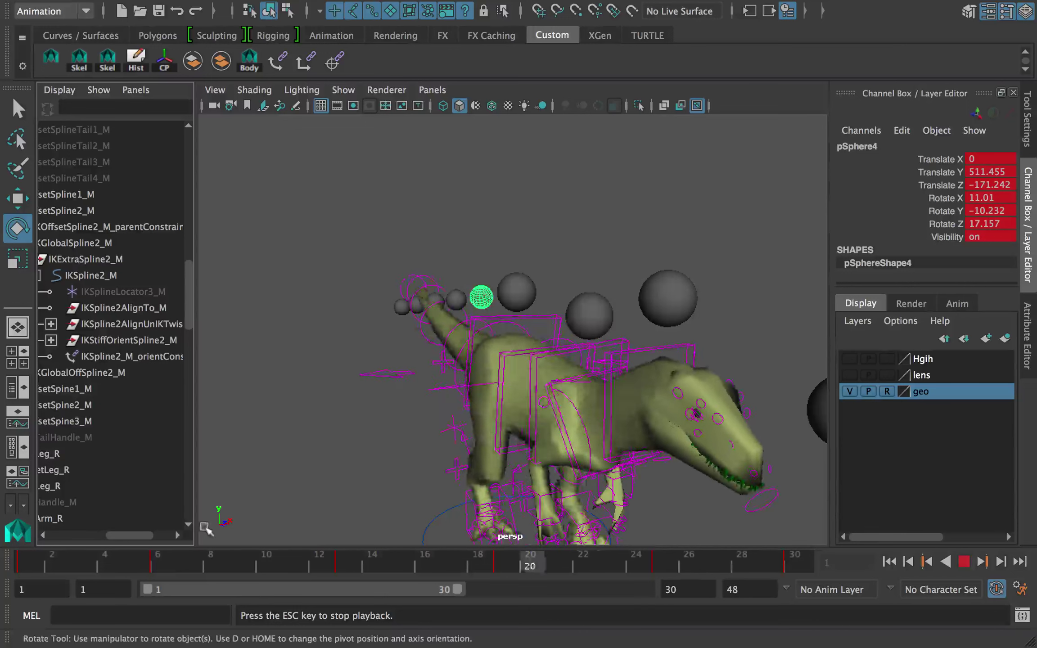
key("alt+v")
Step: Set all of pSphere4's keys across the time range to spline tangents
double_click(277, 564)
right_click(353, 565)
mouse_move(419, 424)
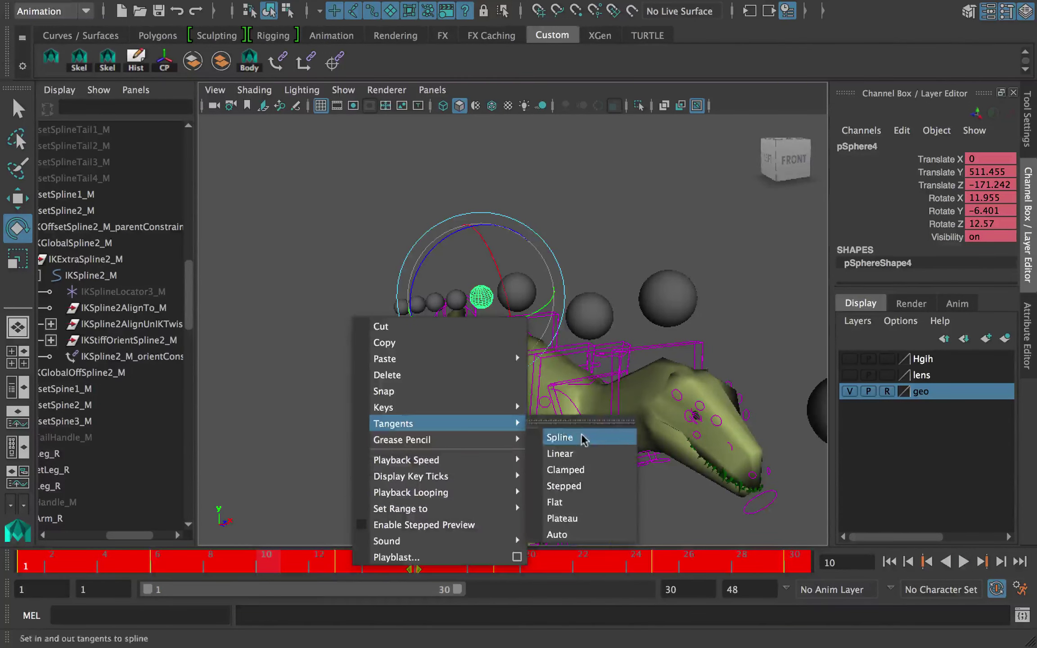
left_click(581, 435)
Step: Rotate pSphere4 at frame 19 to about X 12.76, Y 1.06, Z 11.71 and at frame 25 to about X 6.52, Y 1.51, Z 1.65
left_click_drag(545, 561, 513, 561)
left_click_drag(446, 305, 449, 294)
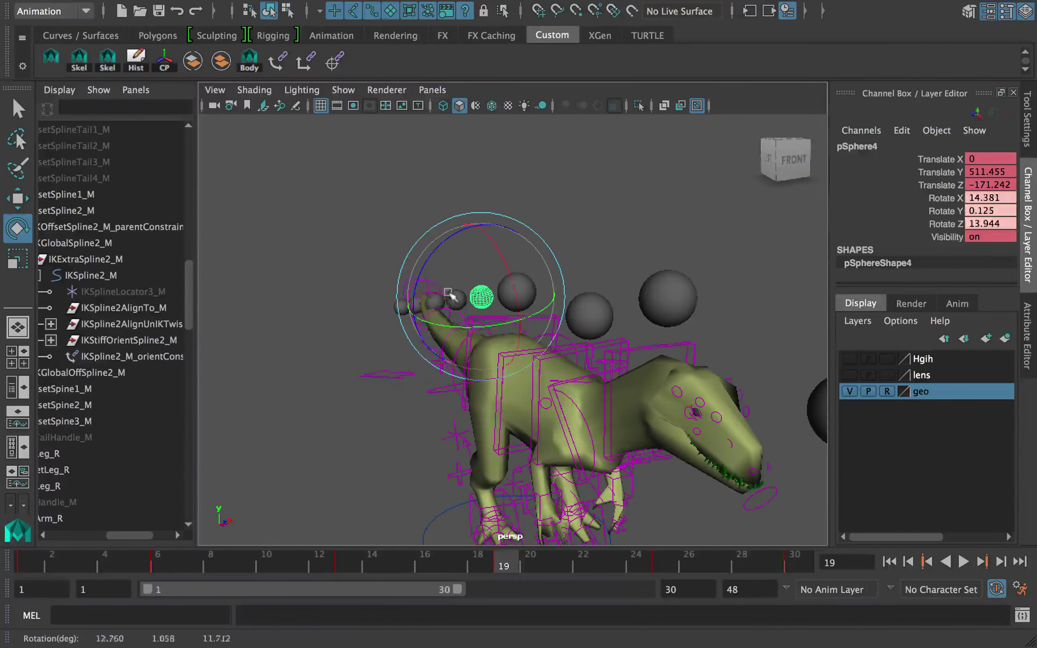
left_click_drag(508, 561, 661, 563)
left_click_drag(428, 303, 408, 292, "alt")
left_click_drag(436, 320, 440, 336)
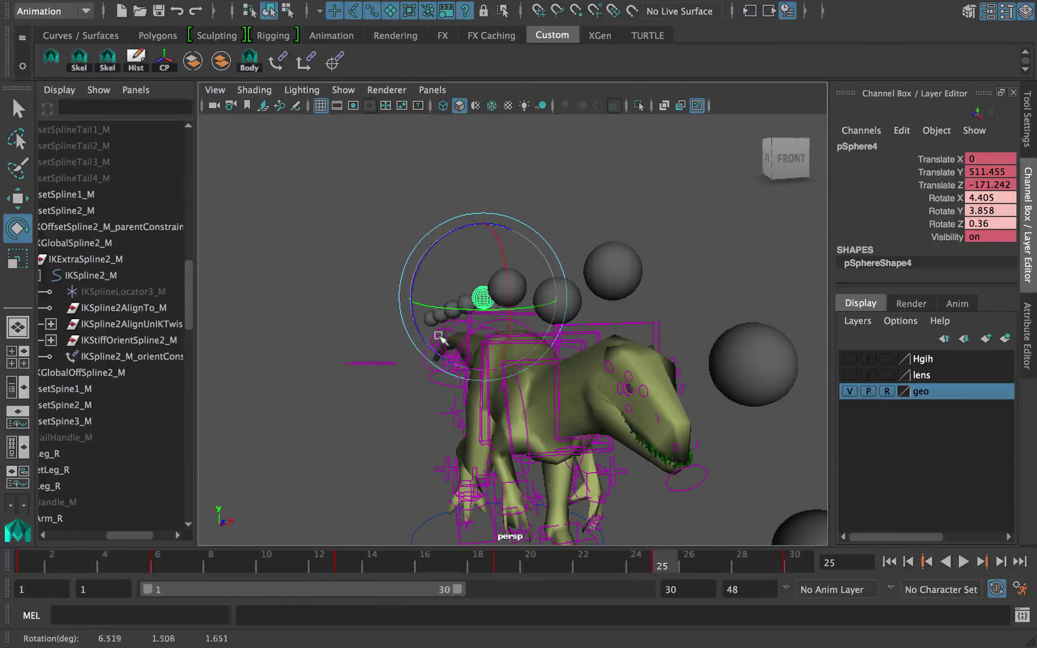
Step: Rotate pSphere5 at frame 25 and play back the tail cycle
key("q")
scroll(454, 315, "up", 5)
scroll(452, 309, "down", 2)
left_click(453, 305)
key("e")
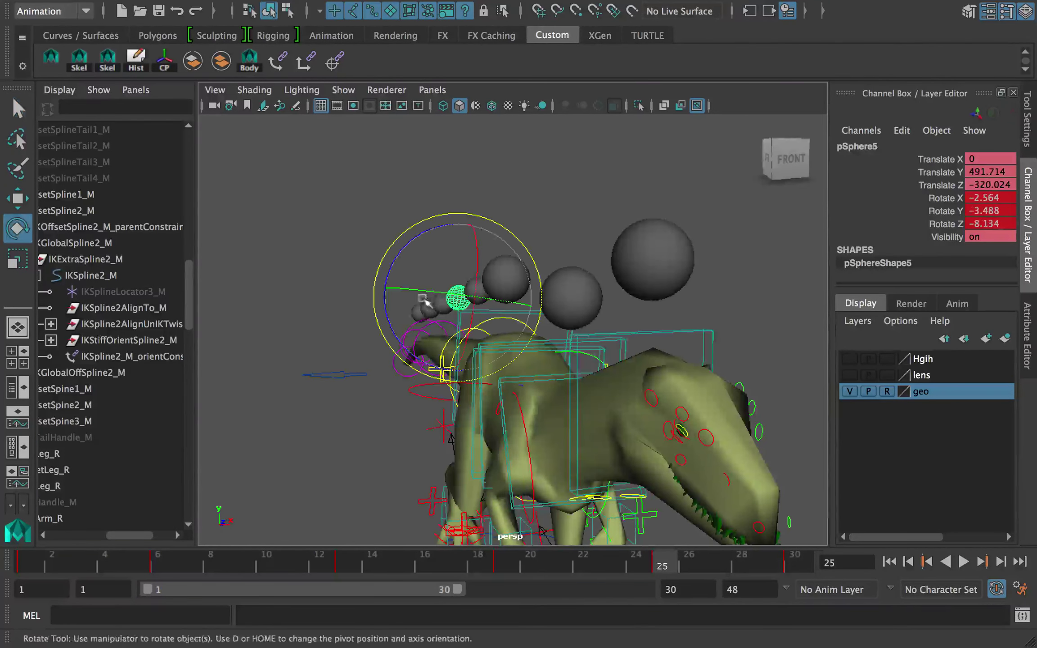
left_click_drag(424, 303, 419, 327)
key("alt+v")
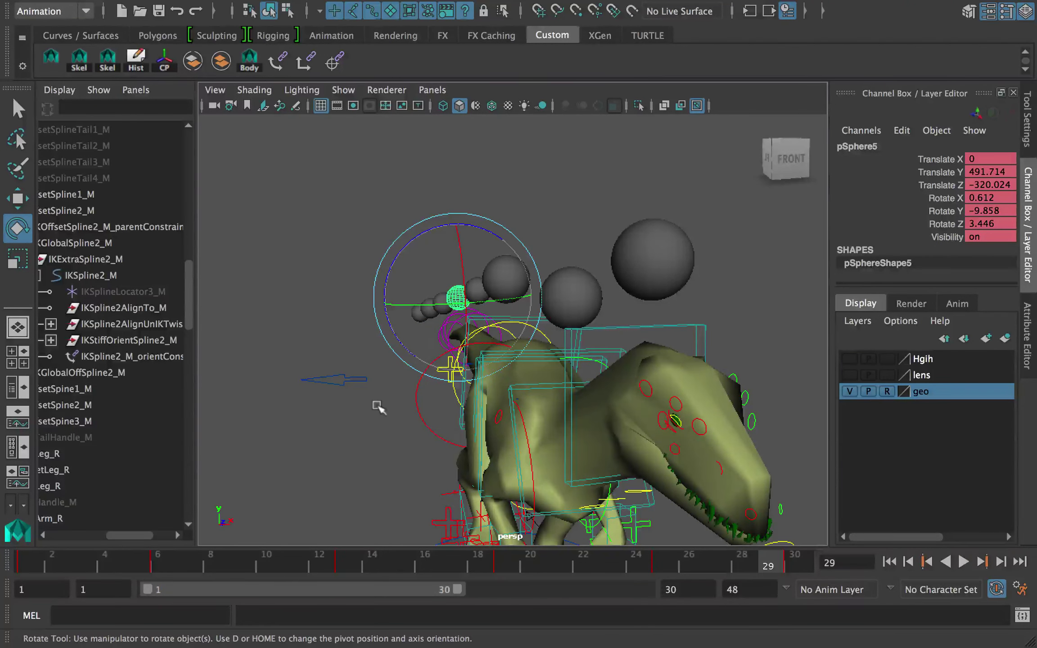
Step: Rotate pSphere4 at frame 19 to about X 4.213, Y 16.216, Z -1.704 and play back the cycle
scroll(546, 365, "down", 5)
key("q")
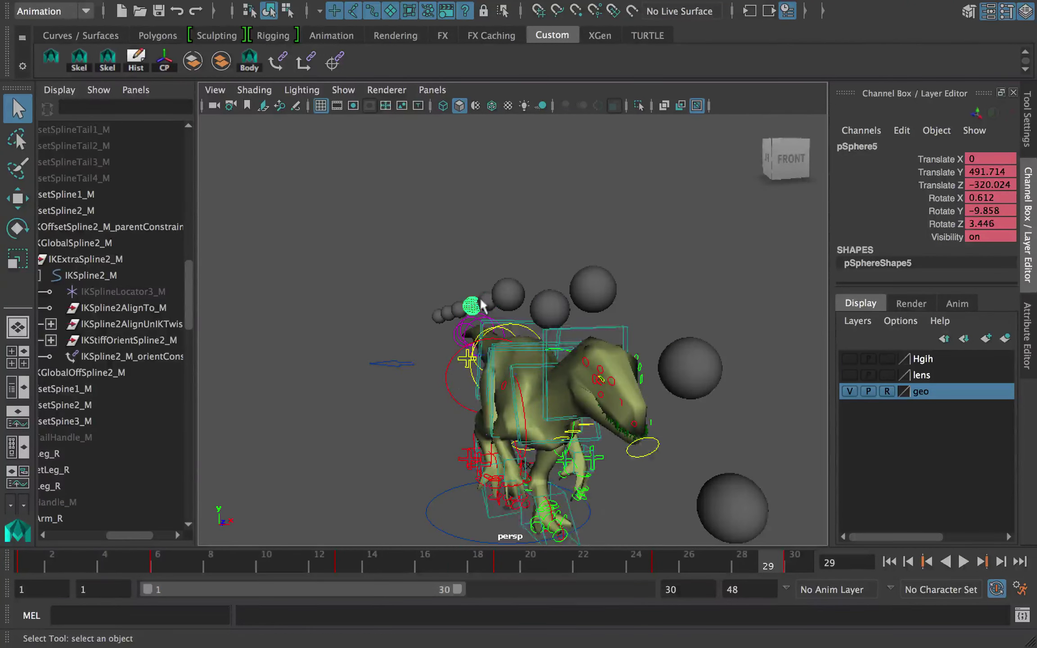
left_click(486, 302)
left_click(568, 556)
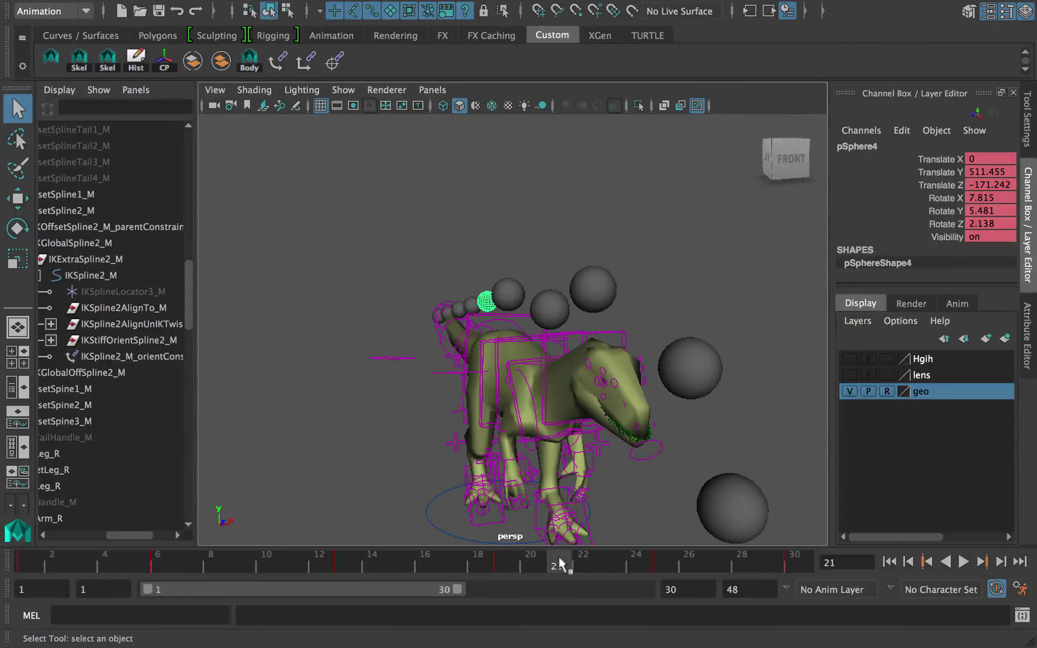
left_click(322, 560)
left_click_drag(486, 243, 498, 307, "alt")
scroll(498, 308, "up", 5)
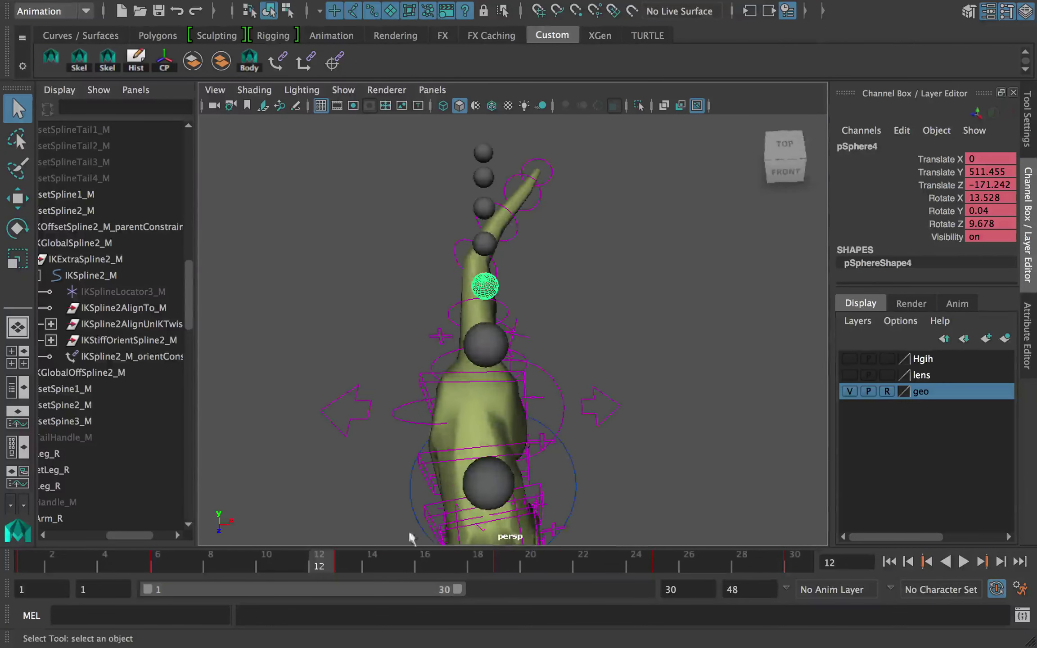
left_click_drag(423, 560, 503, 560)
key("e")
left_click_drag(442, 317, 464, 311)
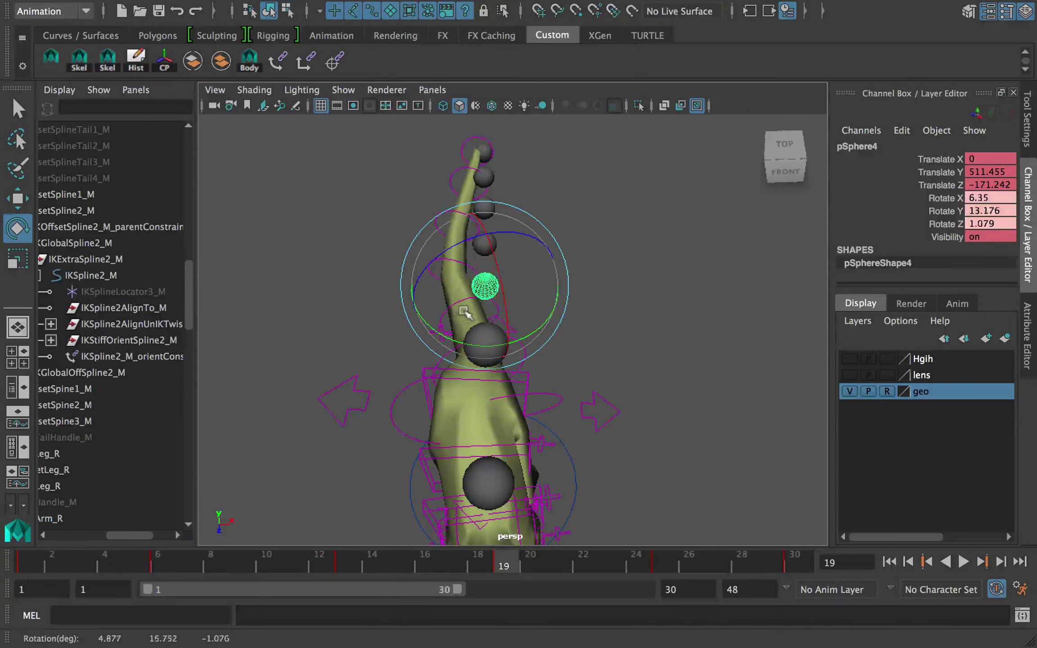
key("alt+v")
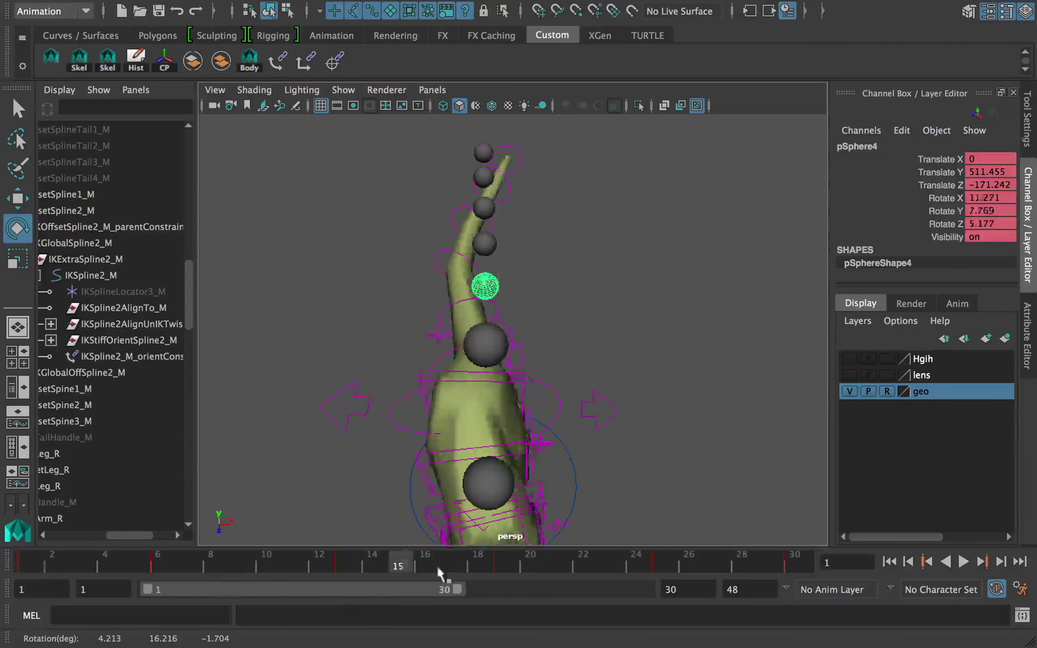
key("Escape")
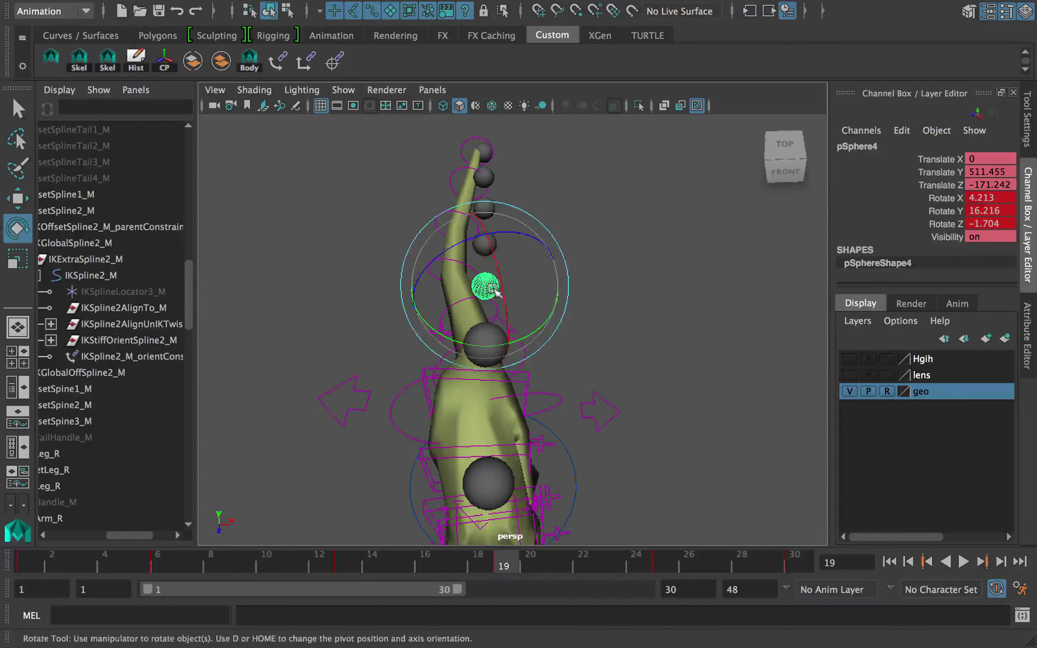
Step: Rotate pSphere5 at frame 19 and play back the tail cycle, stopping at frame 25
key("q")
left_click(485, 245)
key("e")
mouse_move(514, 563)
left_mouse_down()
mouse_move(359, 560)
mouse_move(509, 561)
left_mouse_up()
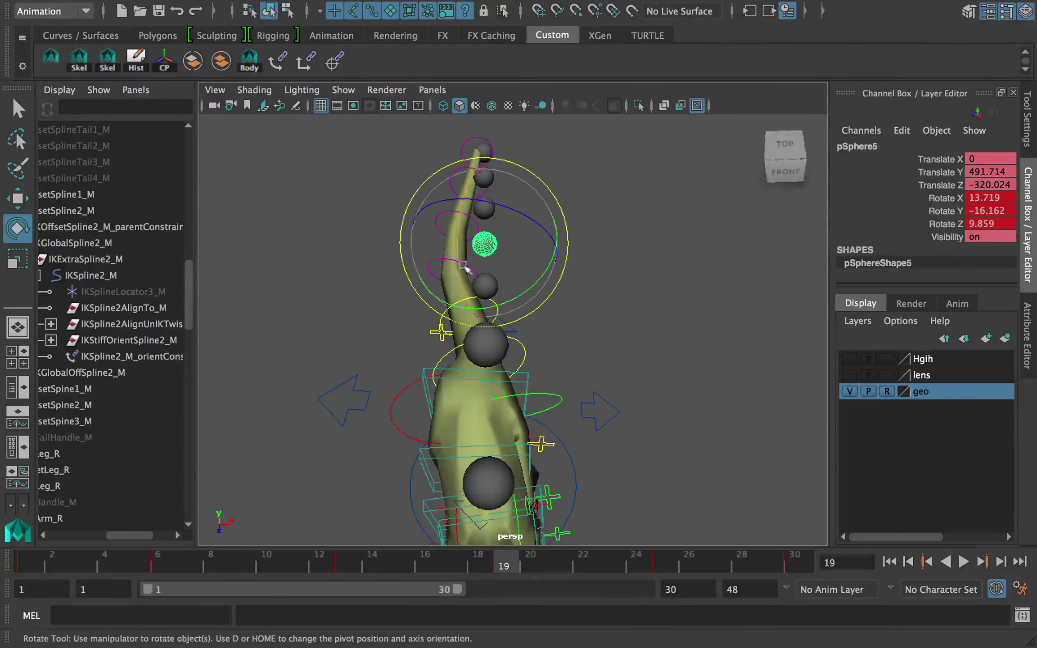
left_click_drag(466, 269, 487, 271)
key("alt+v")
key("Escape")
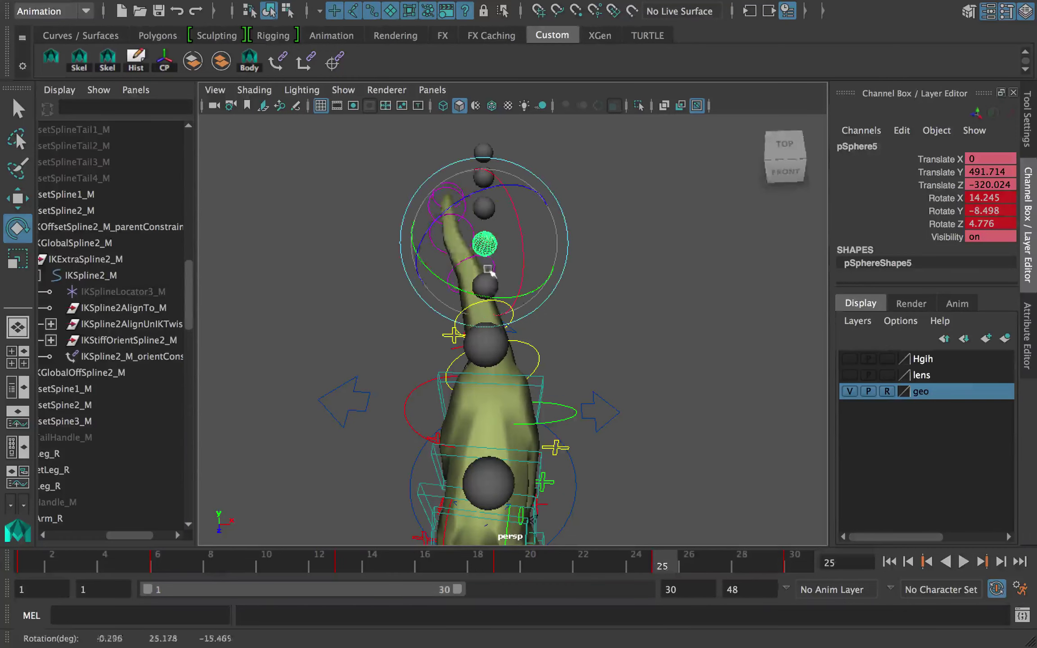
Step: At frame 25, rotate pSphere6 to about X -10.961, Y 24.835, Z -10.191 and adjust pSphere7's rotation
left_click(470, 207)
left_click_drag(464, 229, 474, 247)
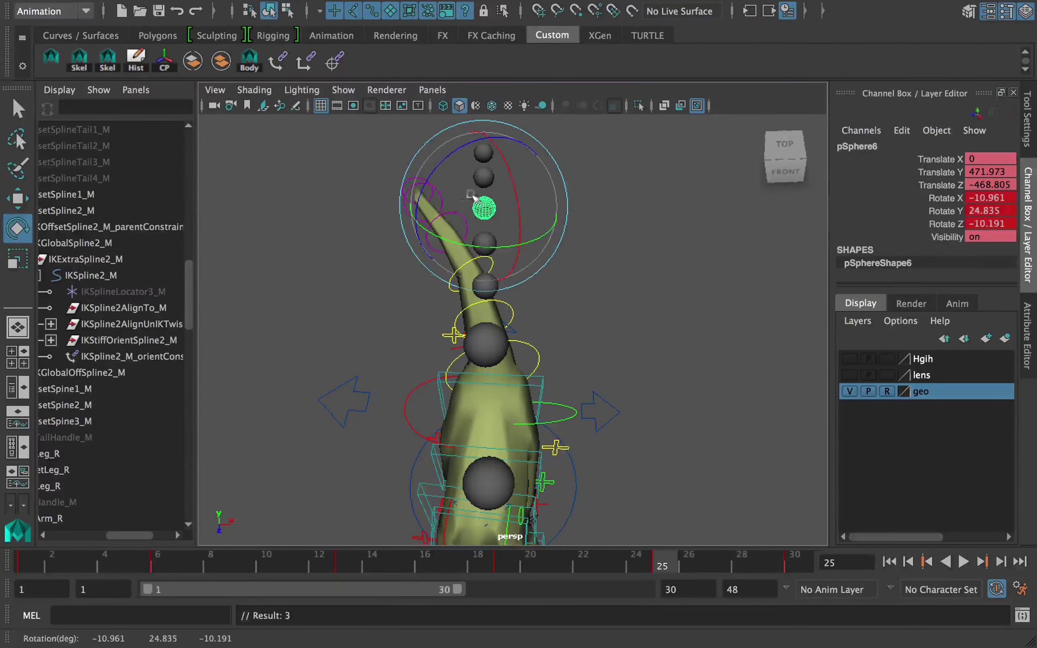
key("q")
left_click(479, 179)
key("e")
Step: Adjust pSphere4's rotation at frame 25 and play back the cycle to frame 7
key("q")
left_click(485, 286)
key("e")
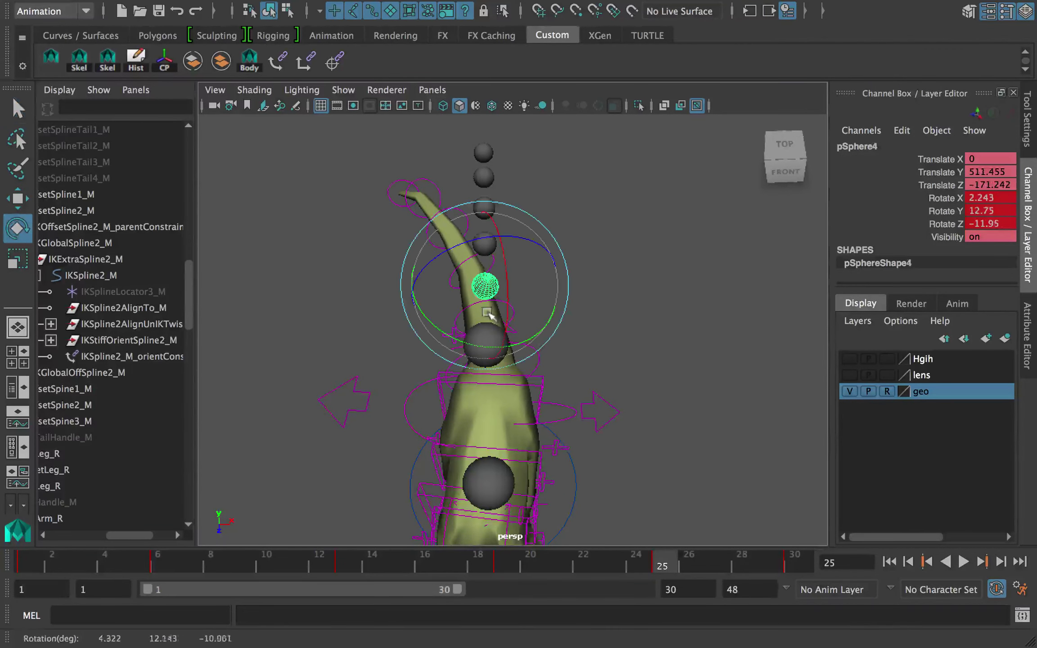
key("alt+v")
key("alt+v")
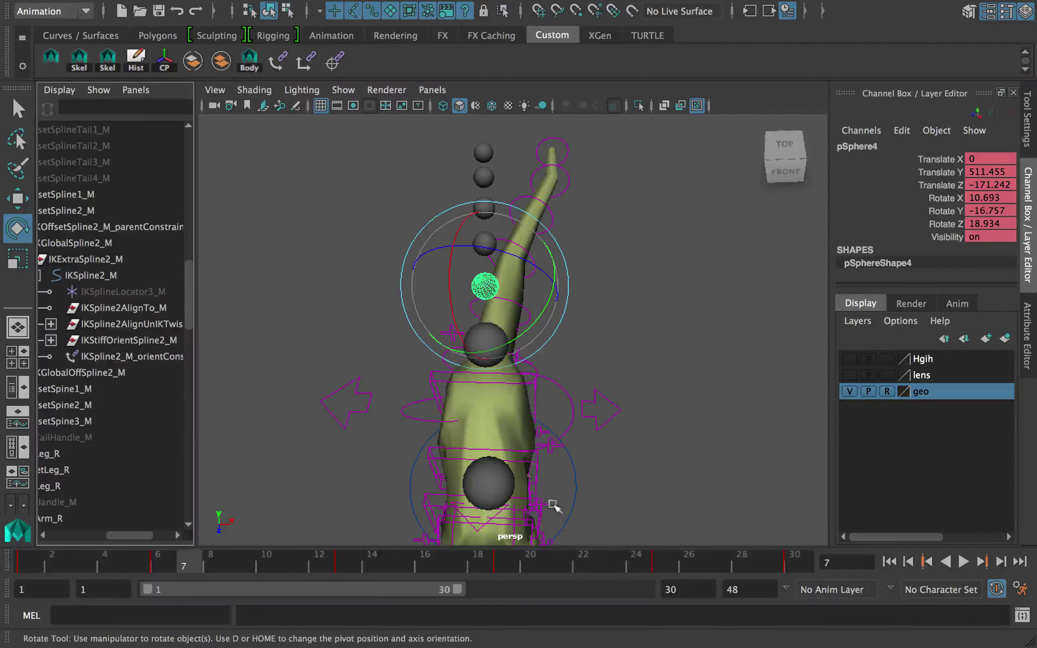
Step: Key pSphere4 at frame 30 and rotate it to about X 12.214, Y -2.188, Z 14.819
left_click_drag(640, 559, 780, 565)
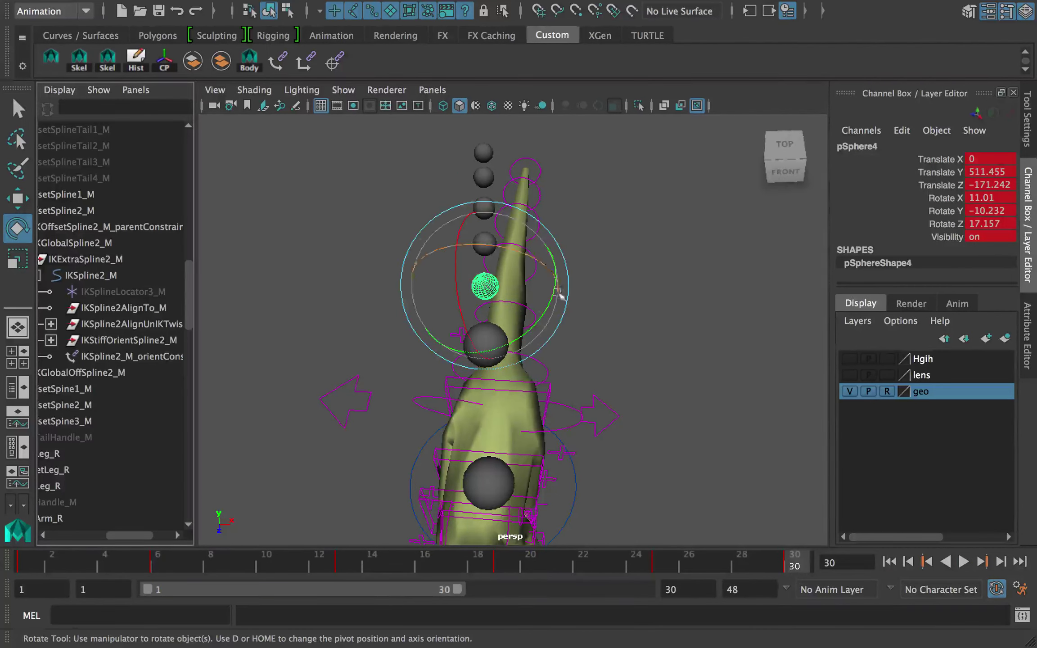
key("q")
key("e")
key("q")
key("e")
left_click_drag(512, 317, 522, 314)
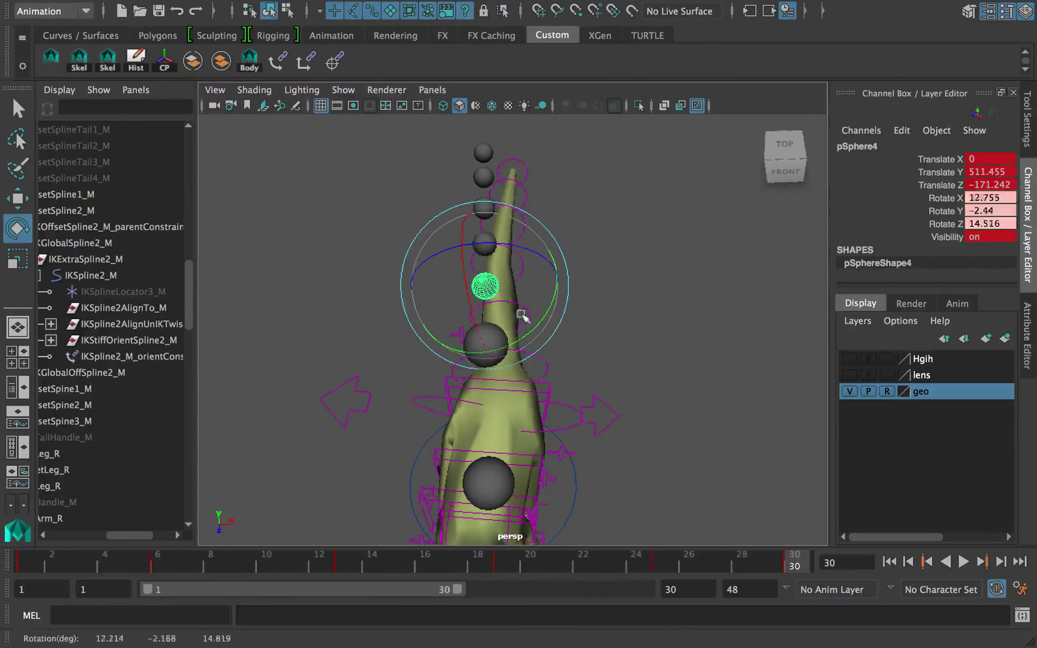
Step: Rotate pSphere5 at frame 30 to continue the tail's curve
key("q")
left_click(484, 244)
key("e")
left_click_drag(515, 271, 505, 271)
Step: At frame 30, rotate pSphere6 and bring pSphere7 to about X -11.926, Y -17.863, Z 4.403
key("q")
left_click(484, 208)
key("e")
left_click_drag(511, 229, 488, 203)
left_click(484, 175)
key("e")
key("q")
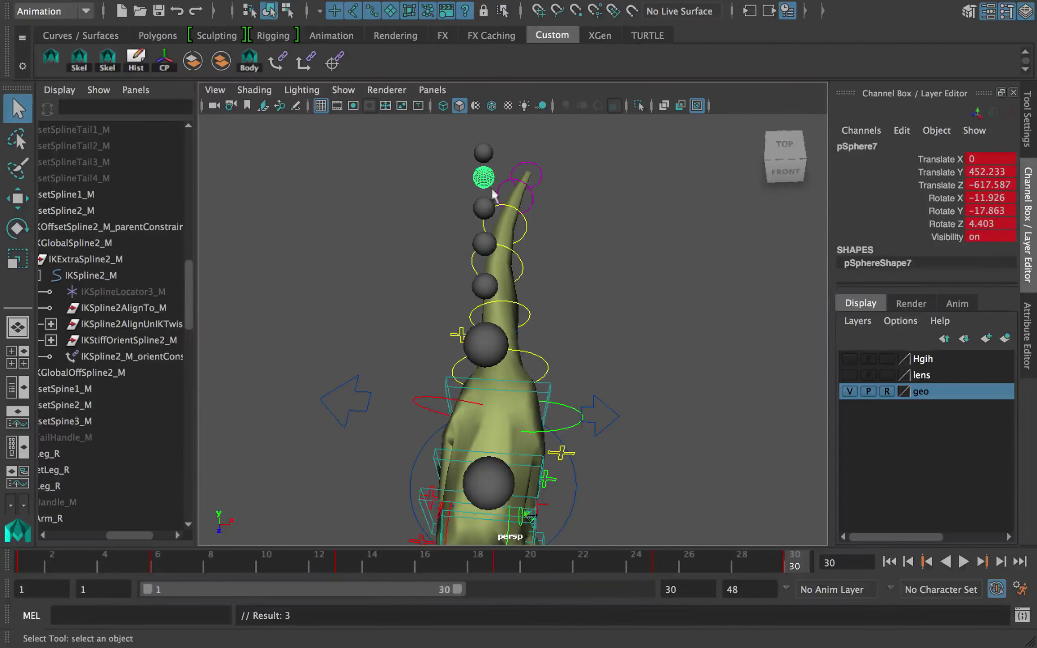
Step: Select pSphere4 through pSphere7 together, play back the cycle and go to frame 6
left_click(485, 287)
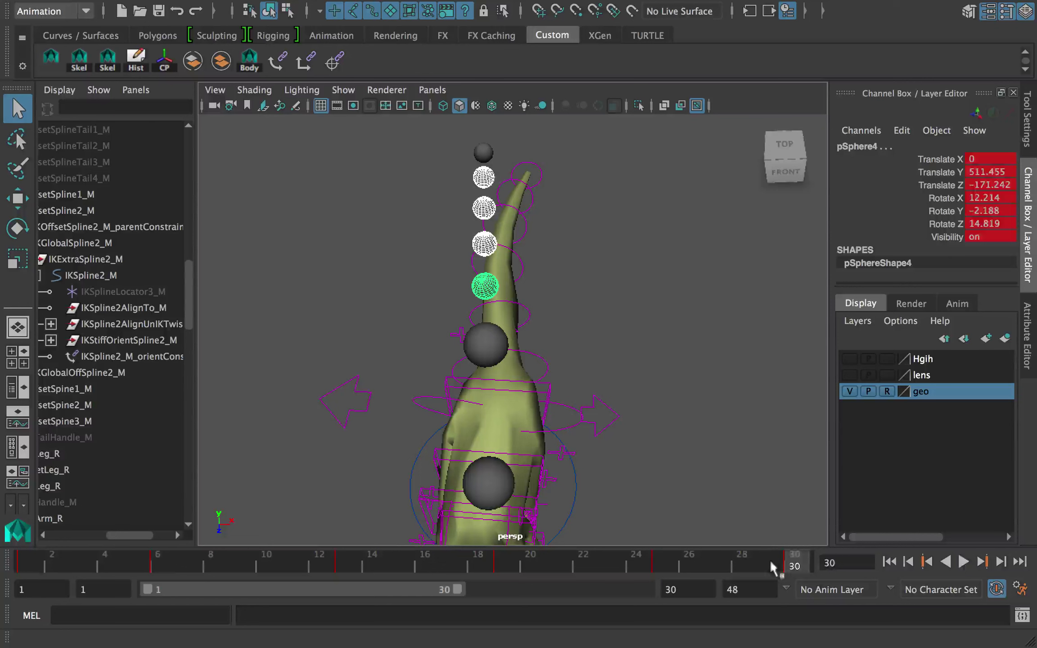
key("alt+v")
key("alt+v")
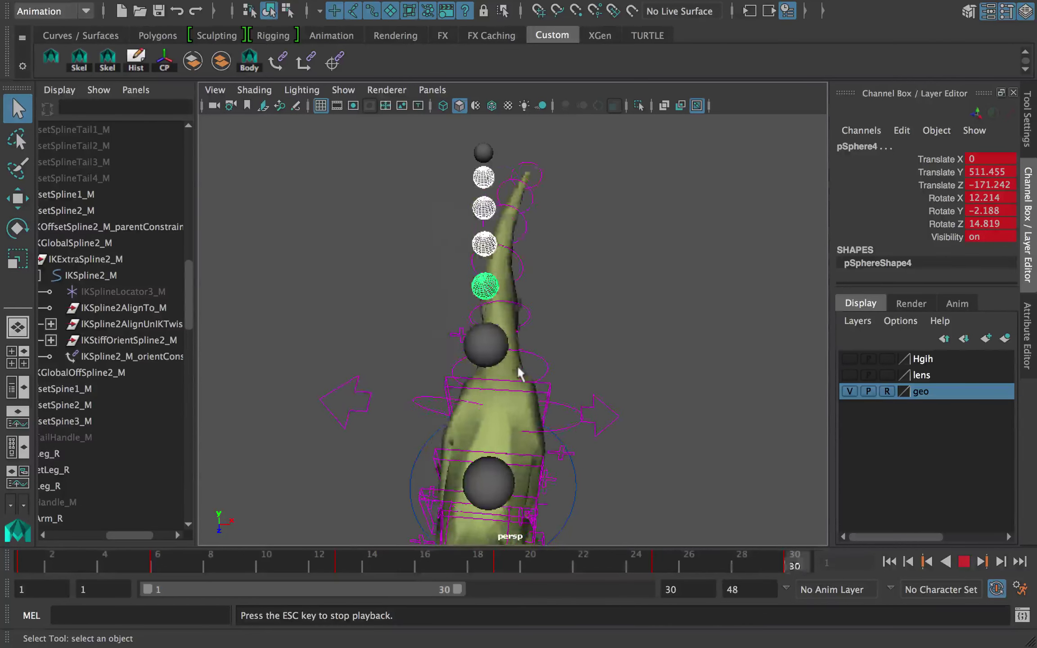
key("alt+v")
left_click(157, 568)
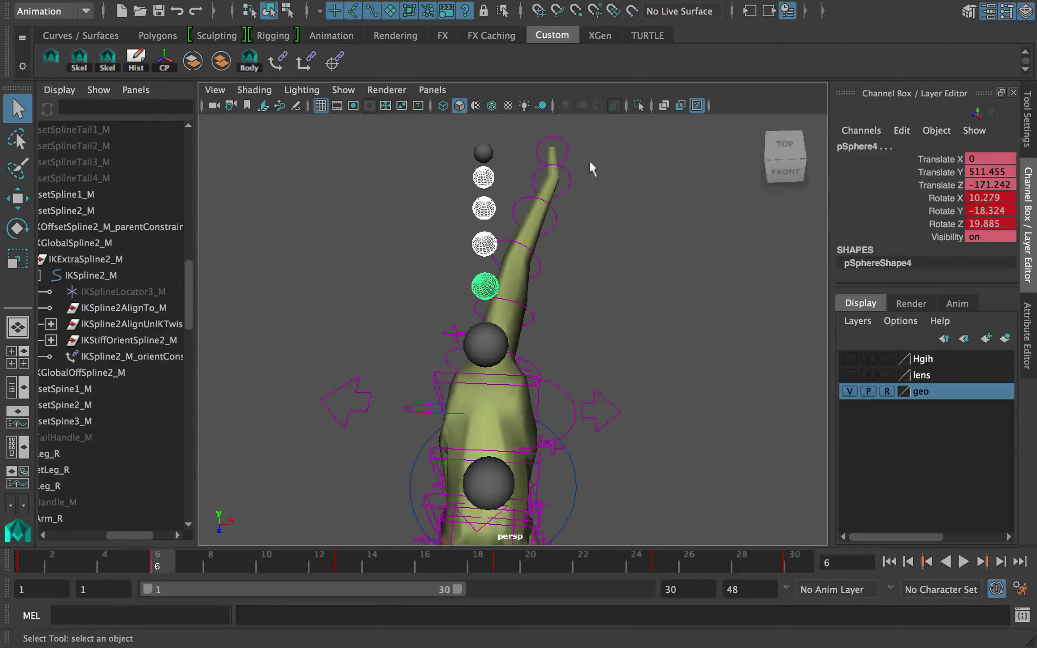
left_click(572, 185)
key("e")
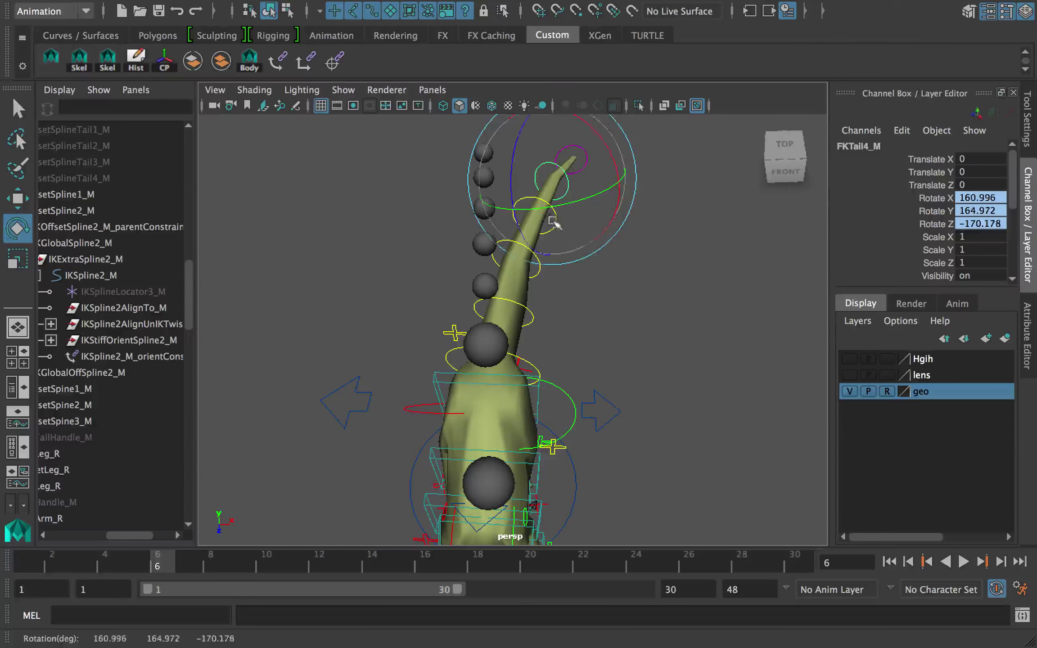
key("q")
key("ctrl+z")
key("ctrl+z")
key("ctrl+z")
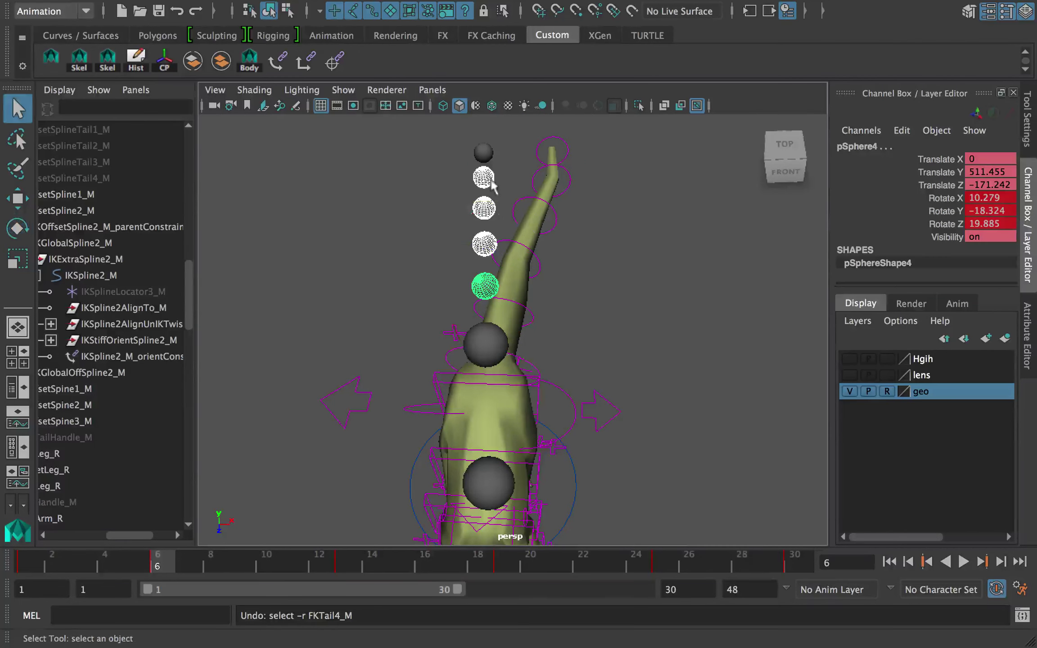
Step: Rotate pSphere7 at frame 6 to about X -27.691, Y -26.299, Z 21.159
left_click(490, 179)
left_click_drag(146, 557, 173, 548)
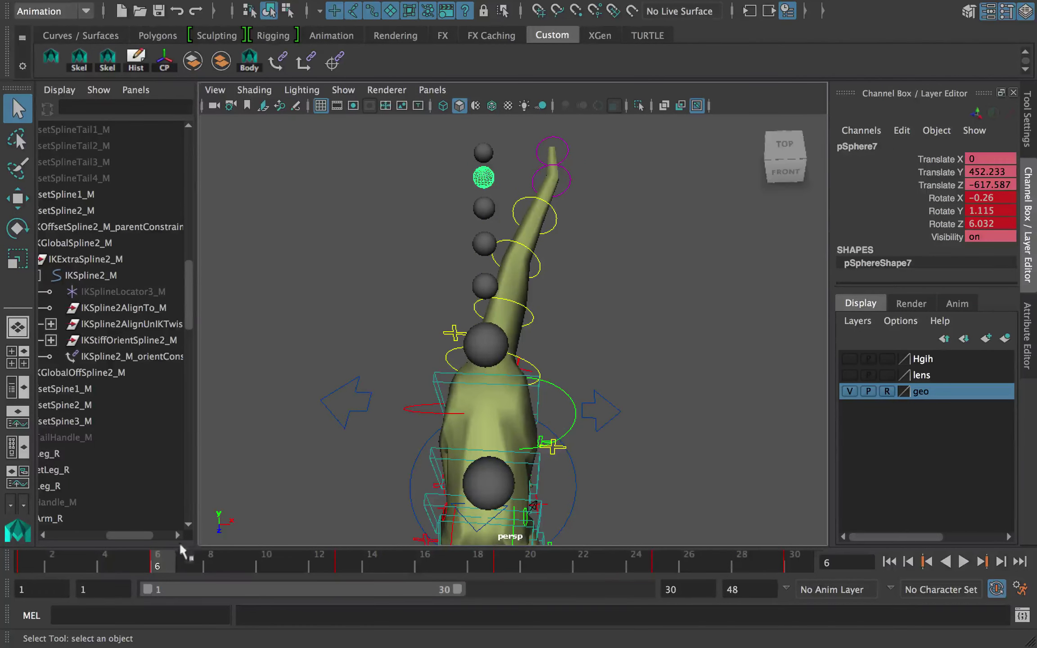
key("e")
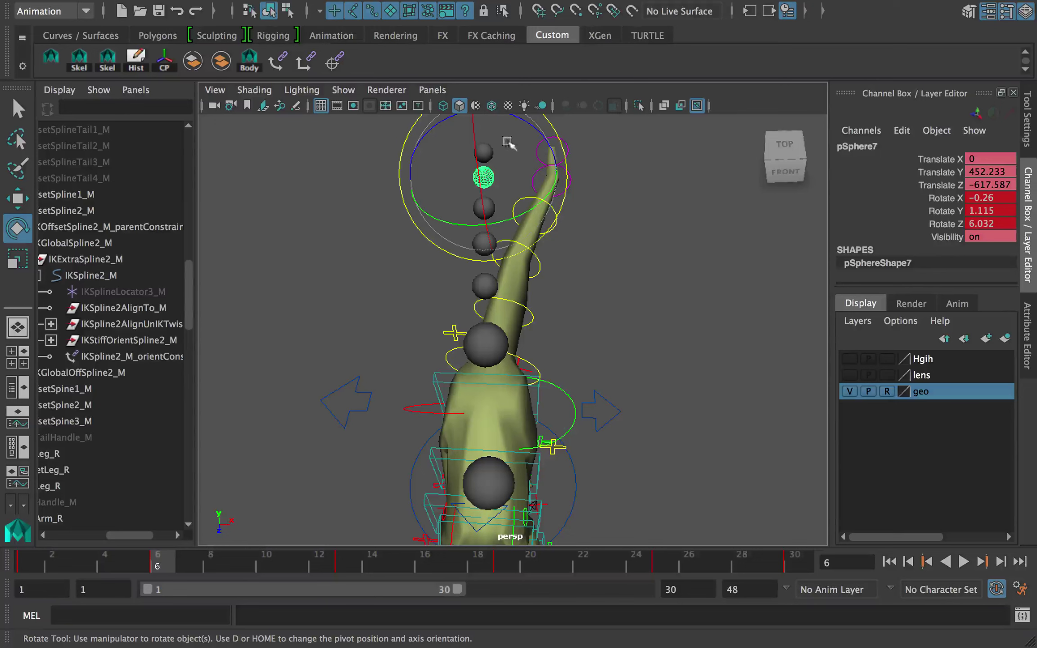
left_click_drag(526, 206, 481, 232)
key("q")
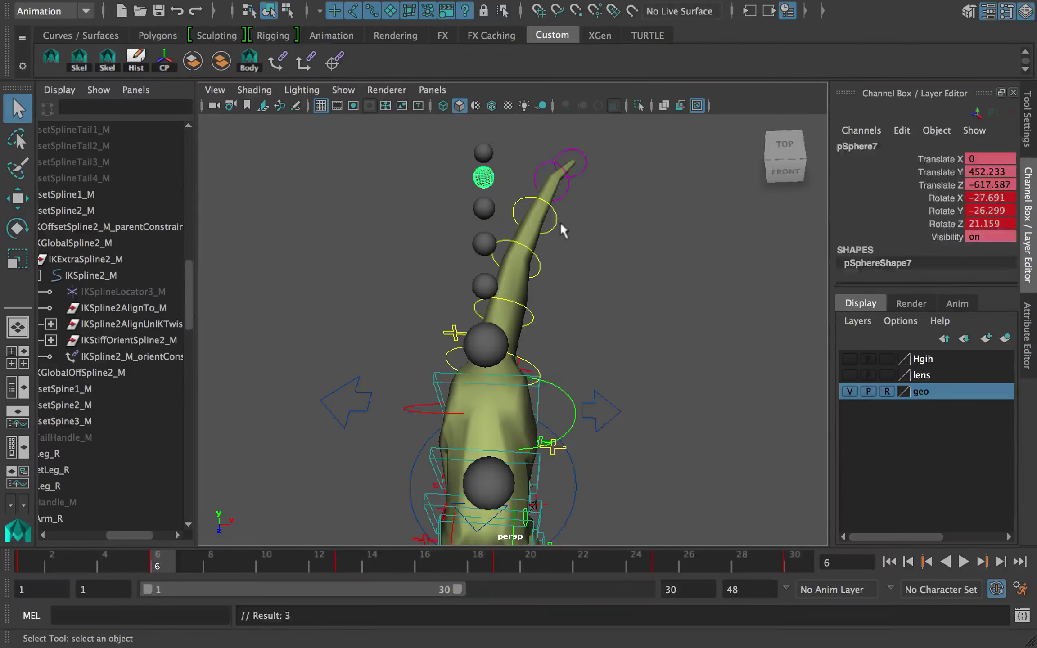
left_click(559, 228)
left_click(556, 228)
key("e")
left_click_drag(558, 232, 547, 244)
left_click(491, 248)
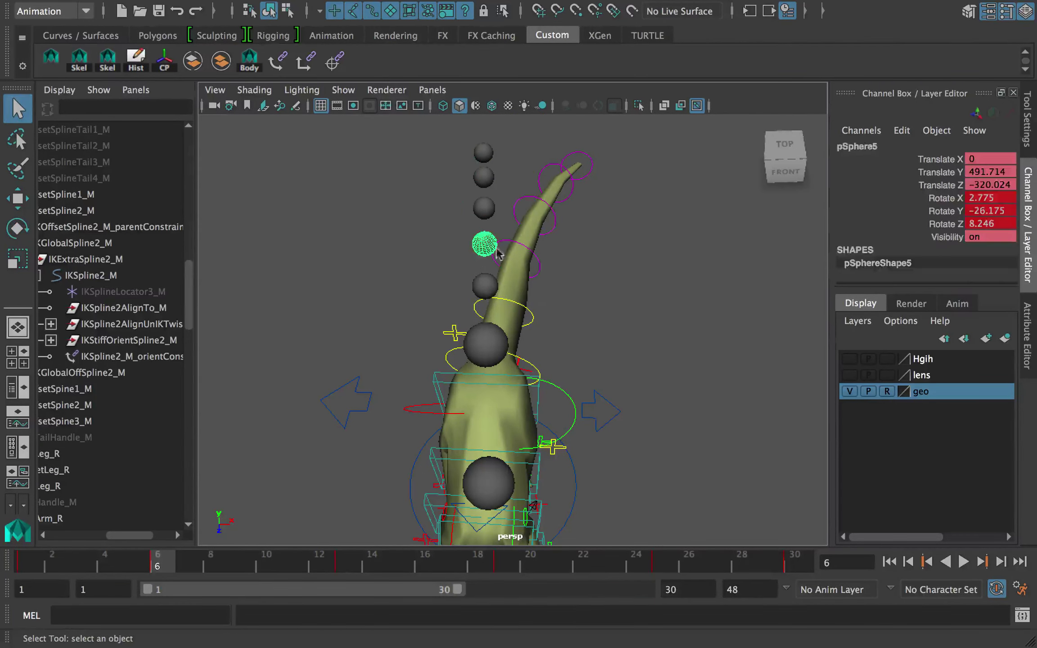
key("e")
key("ctrl+z")
key("ctrl+z")
key("ctrl+z")
key("ctrl+z")
Step: At frame 6, rotate pSphere7 further outward and rotate pSphere6 to about X -1.779, Y -27.027, Z 1.705
key("q")
left_click(488, 210)
left_click(485, 180)
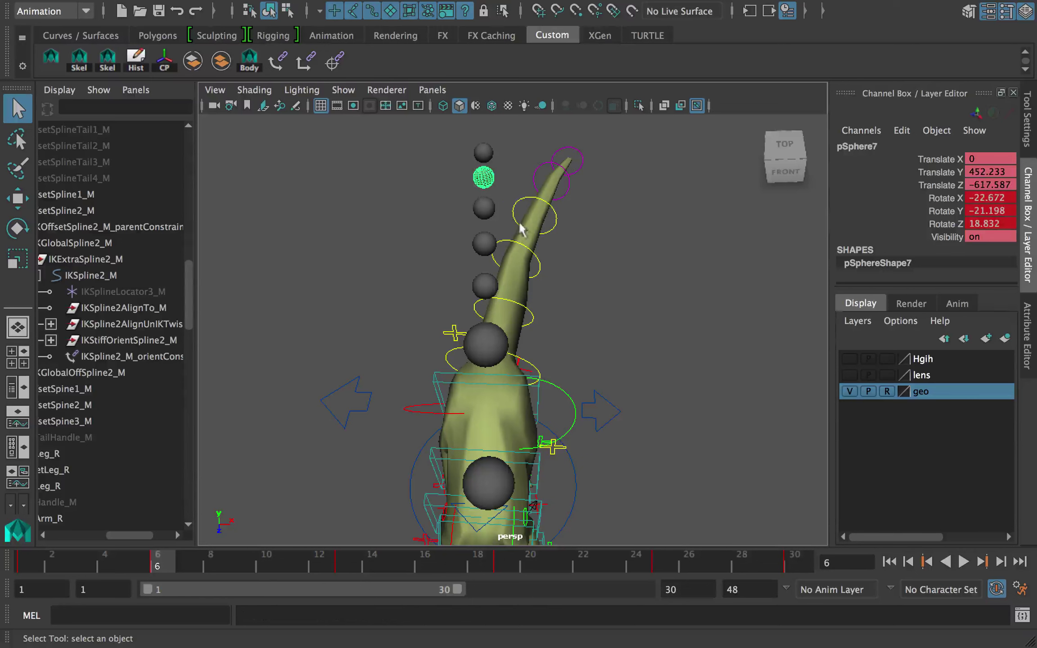
key("e")
left_click_drag(514, 227, 490, 245)
key("q")
left_click(487, 213)
key("e")
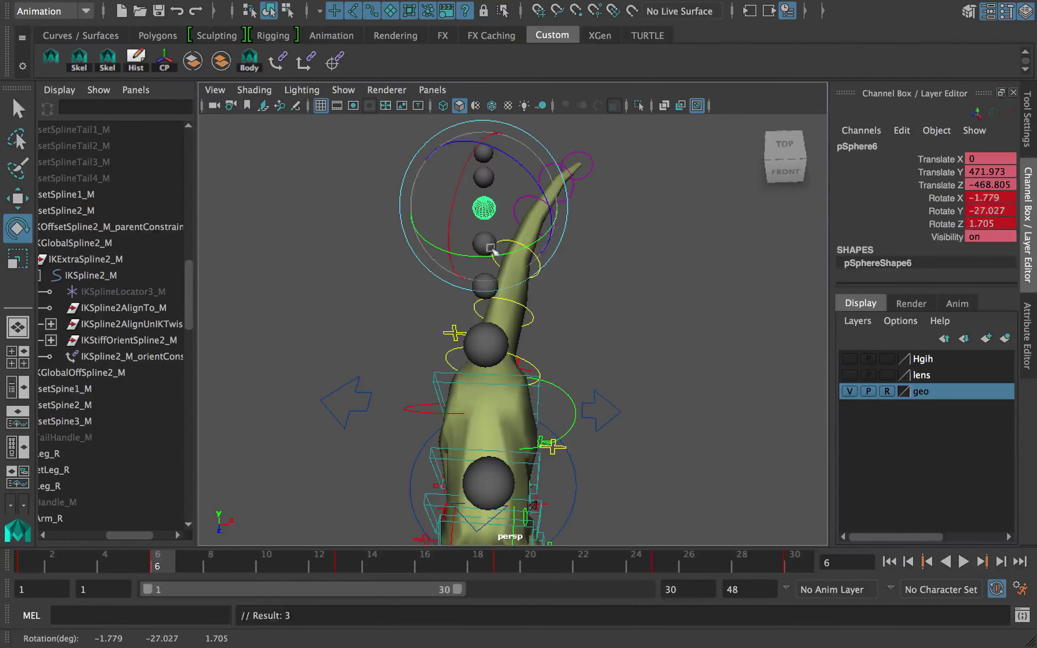
Step: At frame 6, adjust pSphere5's rotation and rotate pSphere4 to about X 6.9, Y -18.059, Z 21.461
key("q")
left_click(488, 247)
key("e")
left_click_drag(502, 286, 560, 380)
key("q")
left_click(486, 291)
key("e")
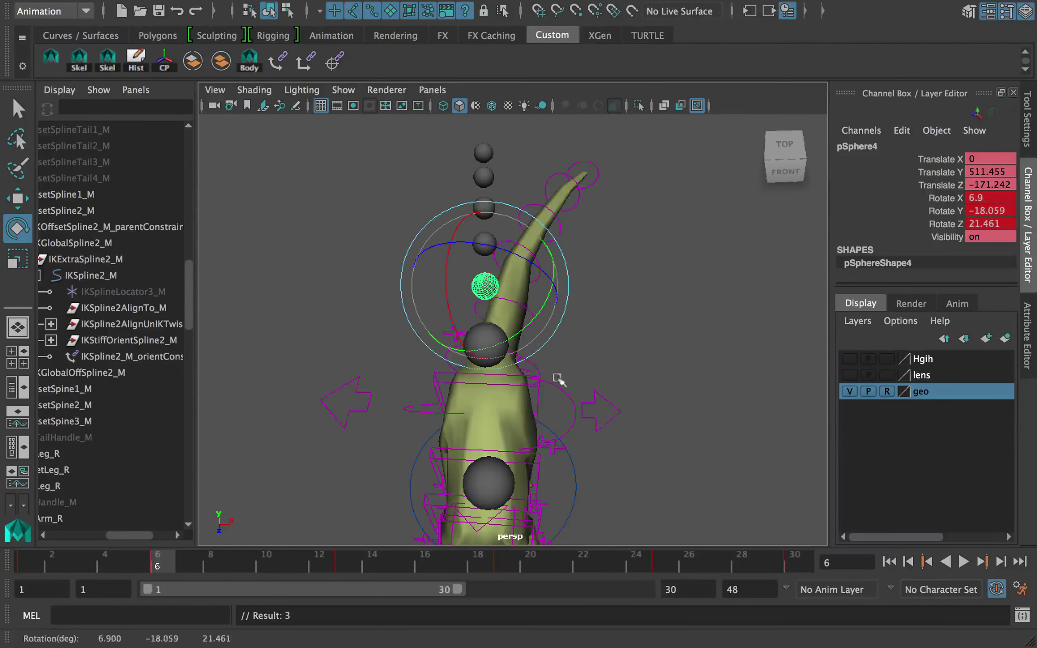
Step: Play back the cycle to check the tail motion from above and from the front side, stopping at frame 23
key("alt+v")
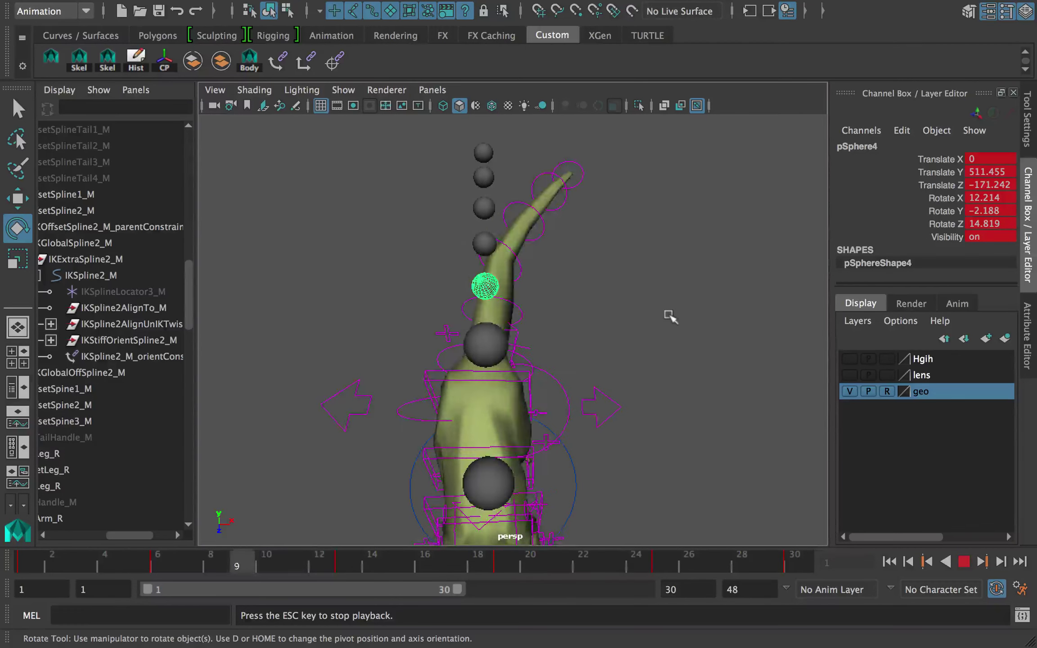
left_click_drag(493, 337, 527, 279, "alt")
middle_click_drag(514, 306, 498, 287, "alt")
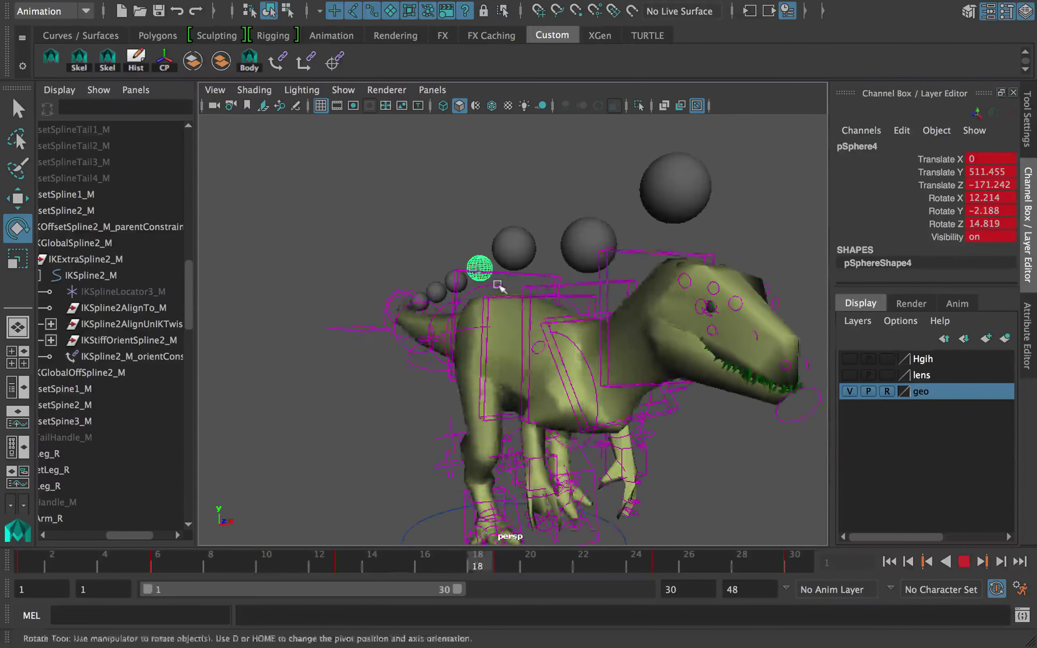
key("Escape")
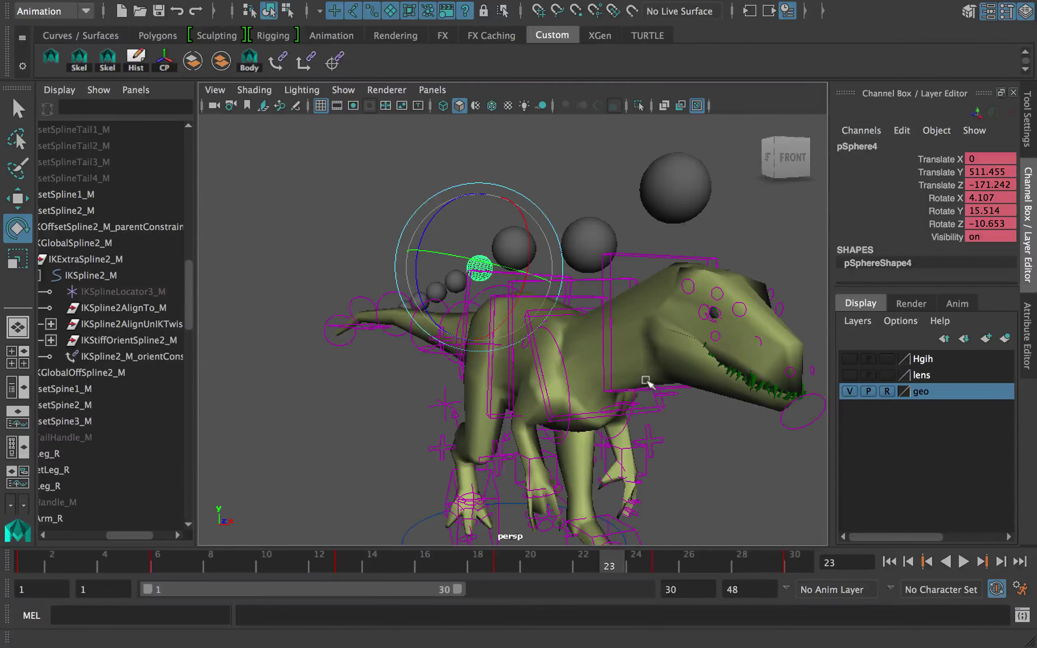
Step: Save the scene and clear the selection
key("ctrl+s")
key("q")
left_click(439, 238)
key("e")
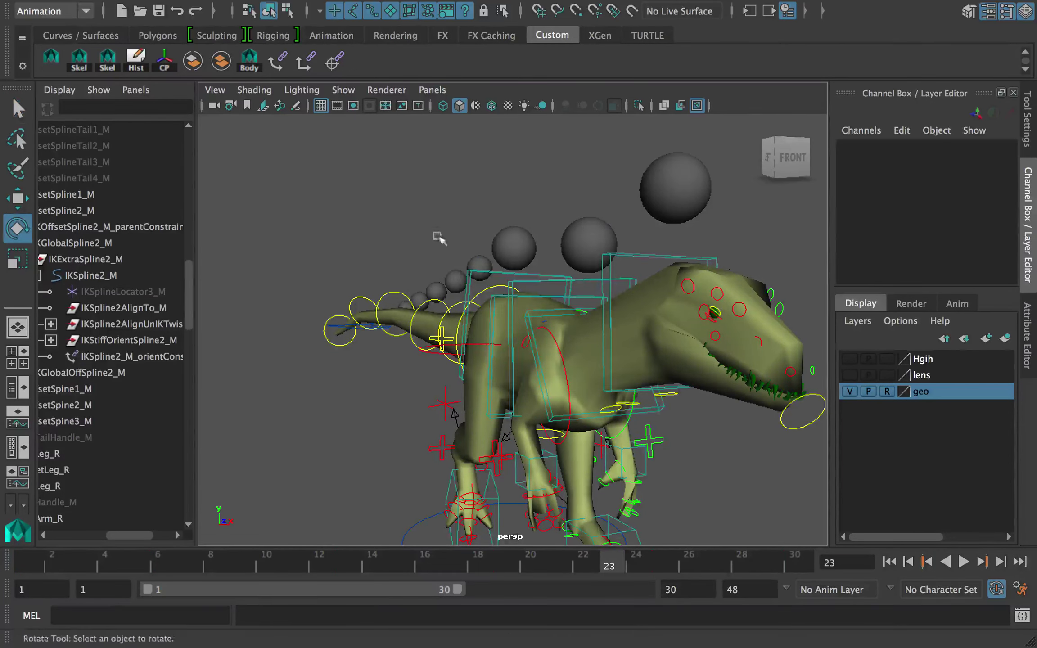
Step: Play back the cycle from the first frame to review the whole body and tail, stopping at frame 13
left_click(889, 561)
left_click(964, 561)
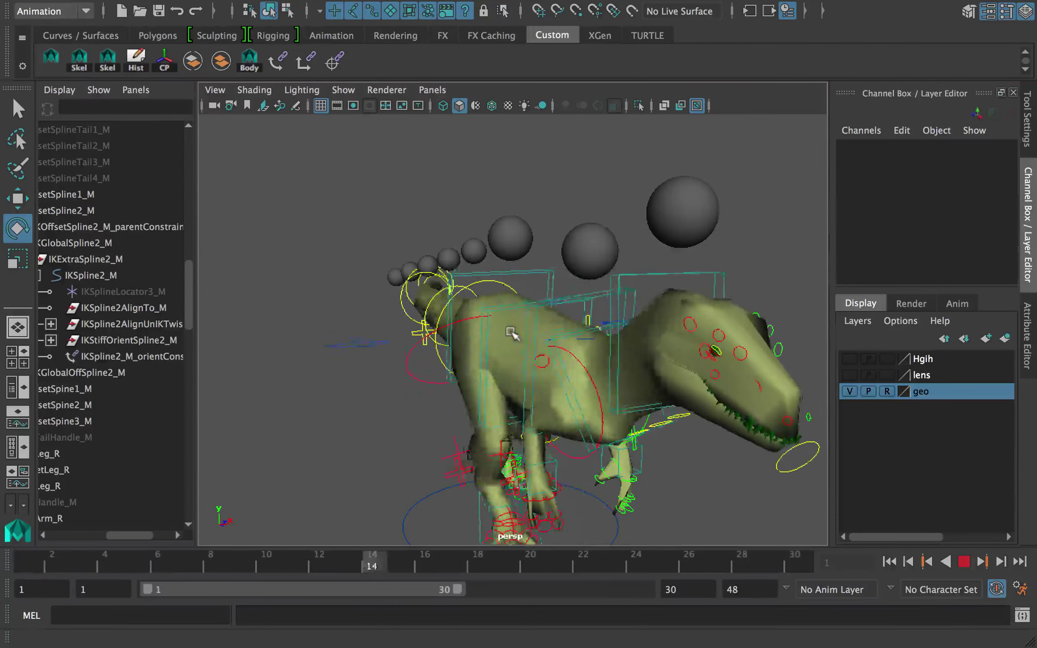
left_click_drag(502, 243, 466, 288, "alt")
key("Escape")
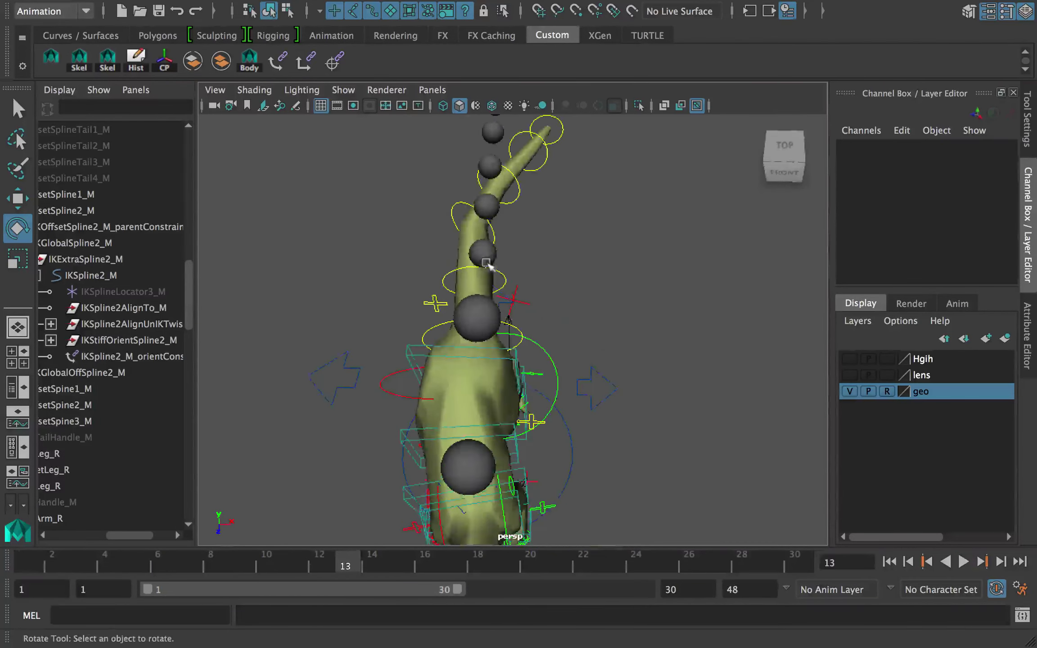
Step: Retime the keys of pSphere4 through pSphere7 from frame 25 to 23 and from frame 19 to 17, and play back the cycle
key("q")
left_click(487, 259)
middle_click_drag(488, 264, 502, 323, "alt")
key("alt+v")
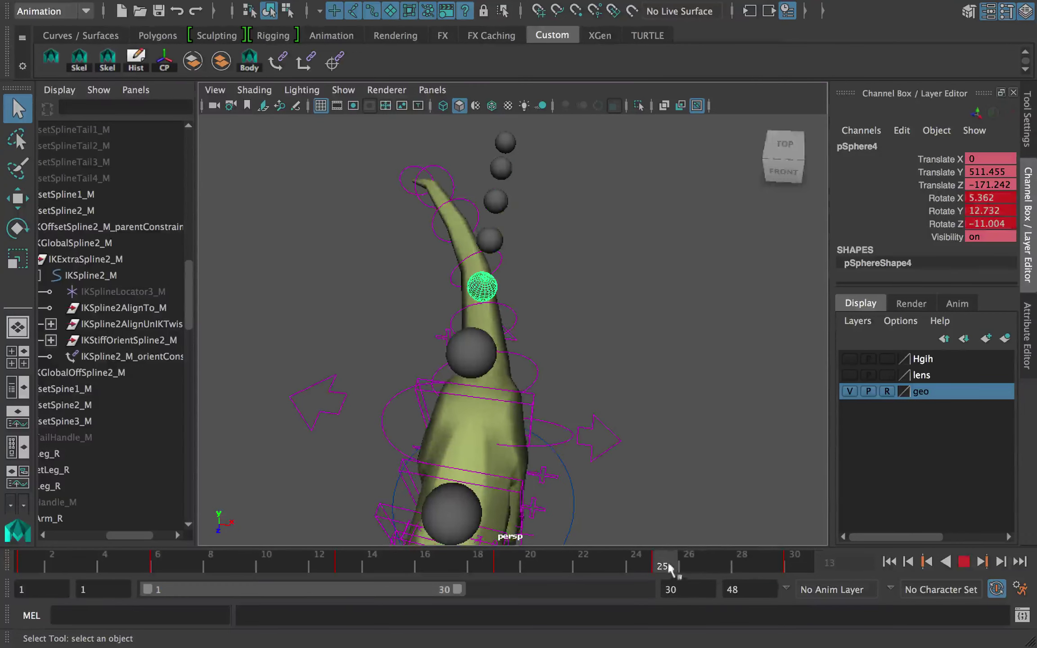
left_click_drag(664, 568, 609, 568)
key("alt+v")
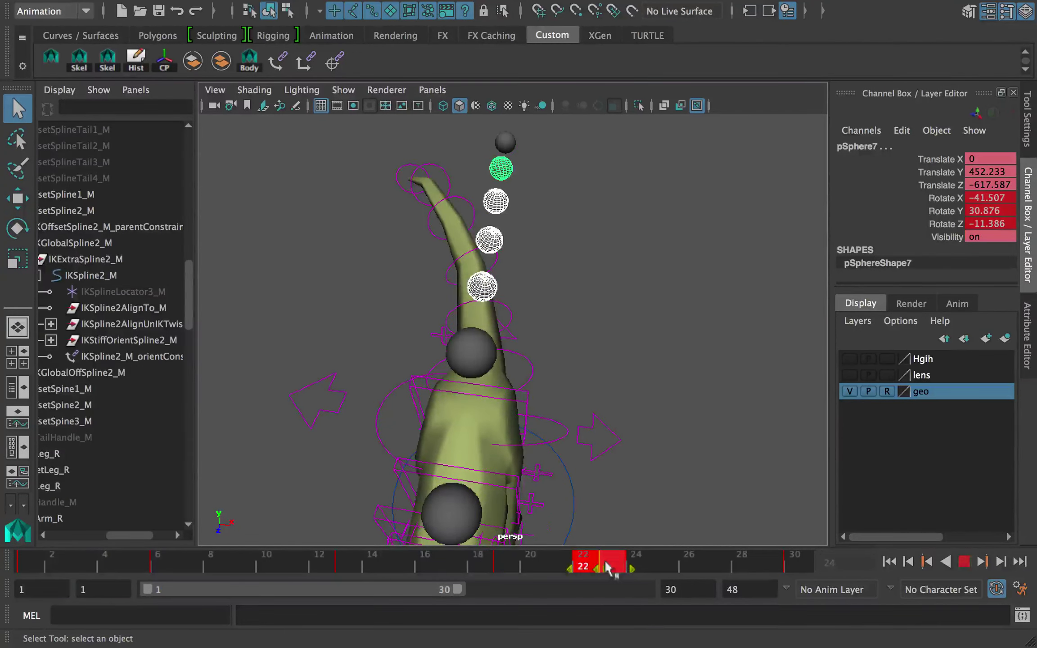
key("alt+v")
left_click_drag(481, 566, 444, 568, "shift")
left_click(40, 561)
key("alt+v")
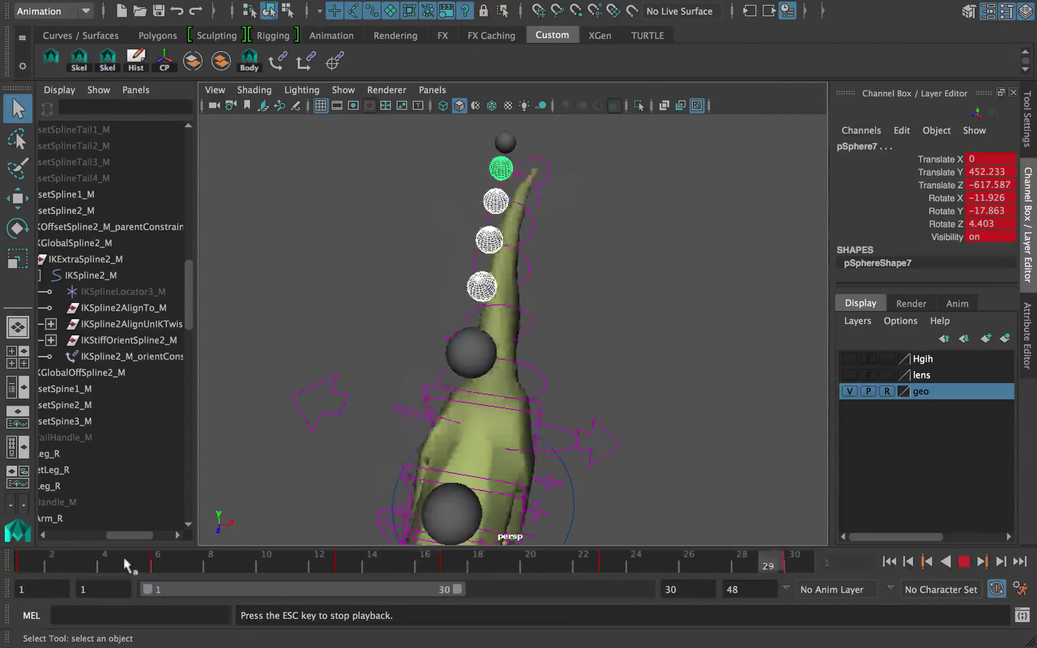
key("Escape")
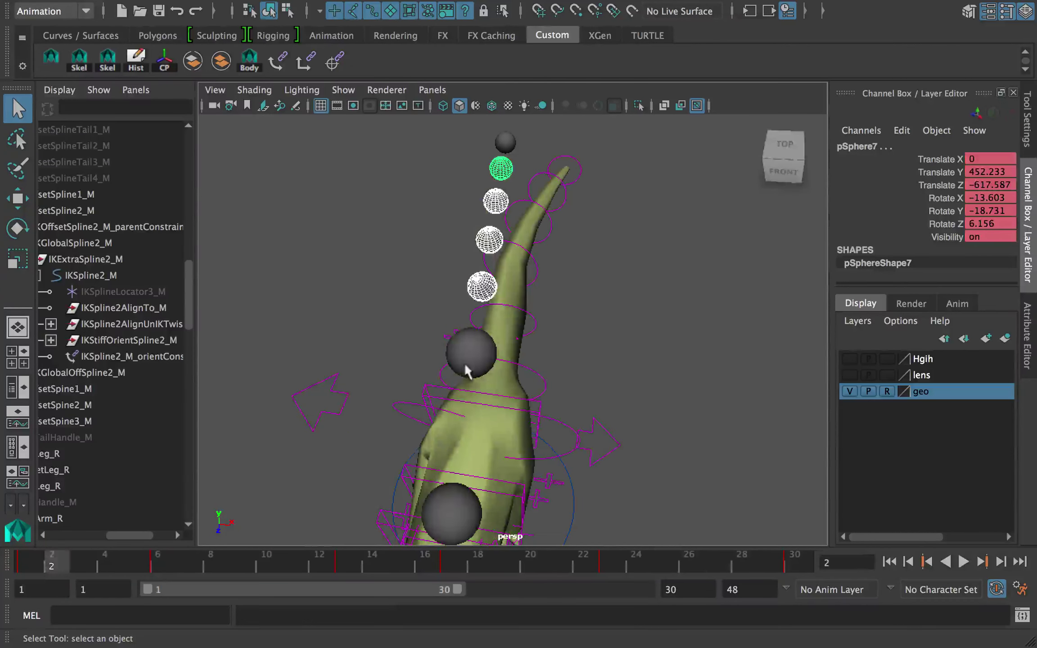
Step: At frame 3, try rotating the FKTail0_M control at the tail base, and undo the rotation
left_click(464, 364)
key("e")
key("alt+v")
left_click_drag(262, 560, 84, 547)
key("q")
left_click(542, 377)
key("e")
left_click_drag(500, 401, 486, 405)
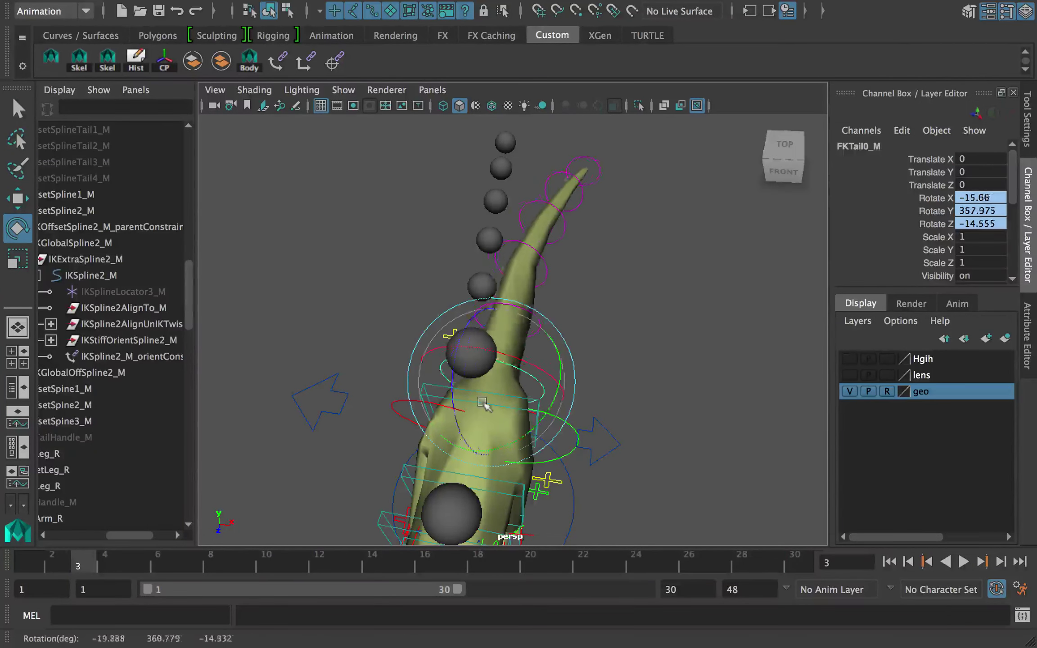
key("ctrl+z")
Step: Try rotating pSphere4 at frame 3 and undo the rotation
key("q")
left_click(483, 290)
key("e")
left_click_drag(503, 316, 515, 333)
key("ctrl+z")
key("q")
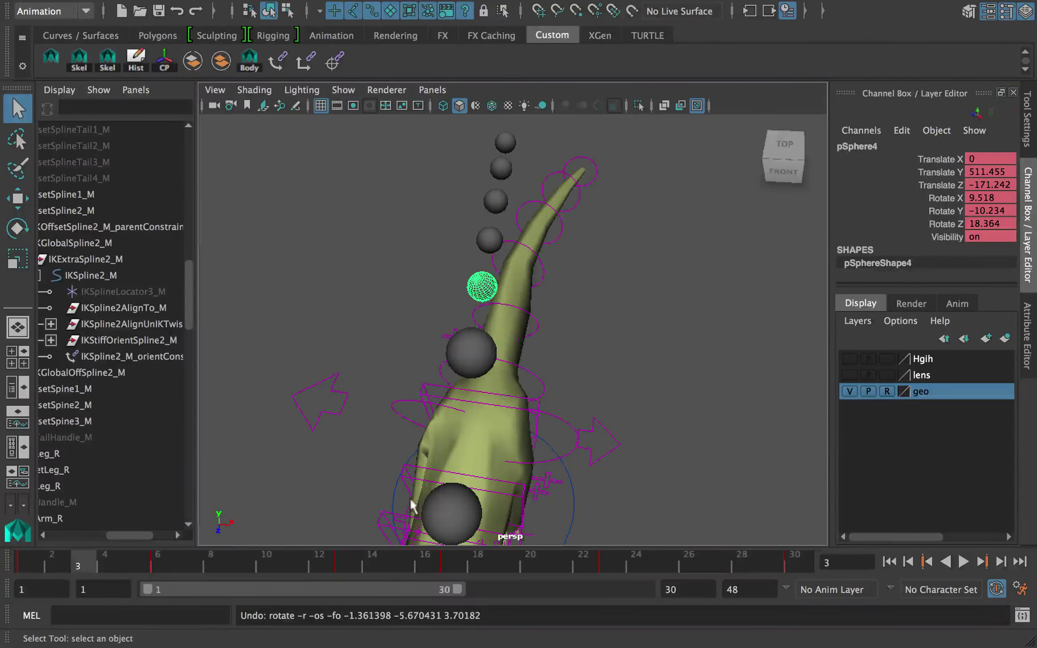
Step: At frame 6, try rotating pSphere1 at the tail base and undo the rotation
left_click_drag(76, 558, 168, 558)
left_click(480, 364)
key("e")
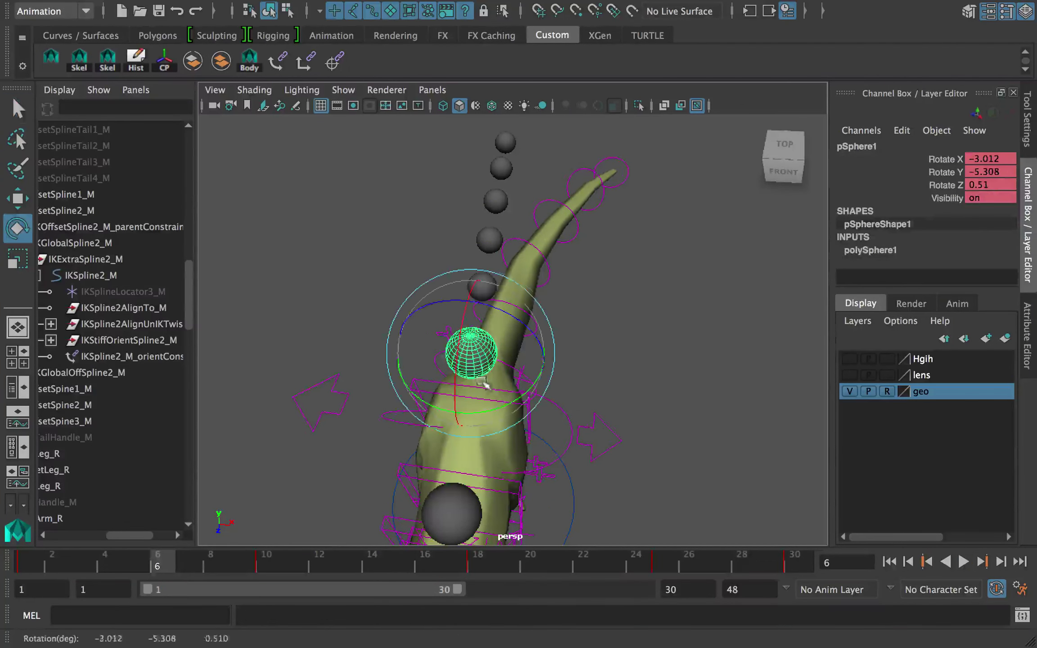
left_click_drag(484, 381, 506, 373)
key("ctrl+z")
key("q")
Step: Play back the cycle from the first frame to check the tail swing, stopping at frame 13
left_click(40, 559)
key("alt+v")
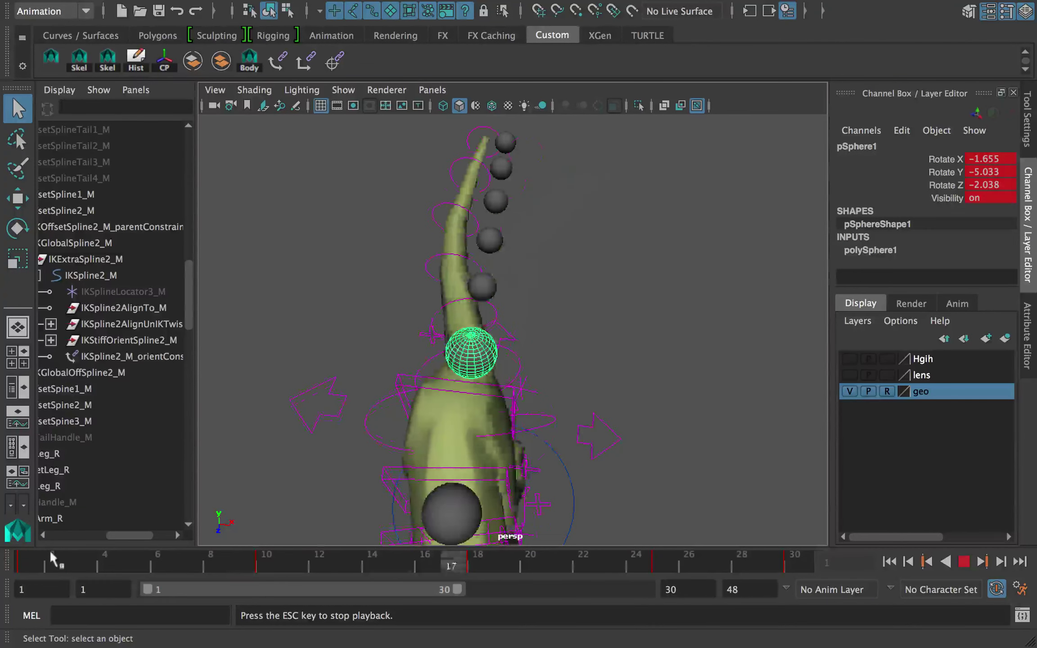
key("Escape")
Step: At frame 13, try rotating pSphere4 and pSphere5, and undo both rotations
left_click(482, 287)
key("e")
left_click_drag(487, 319, 509, 266)
left_click(493, 243)
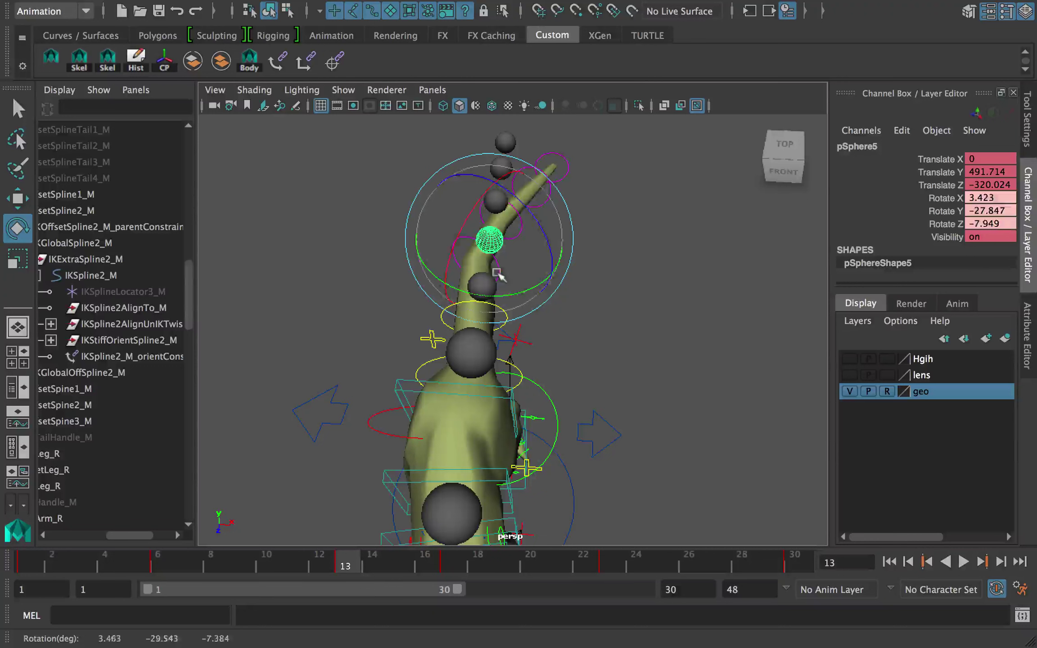
key("ctrl+z")
key("ctrl+z")
key("ctrl+z")
key("q")
Step: Compare pSphere5, pSphere4 and pSphere6 at frame 13, try another rotation of pSphere4, and undo it
left_click(494, 246)
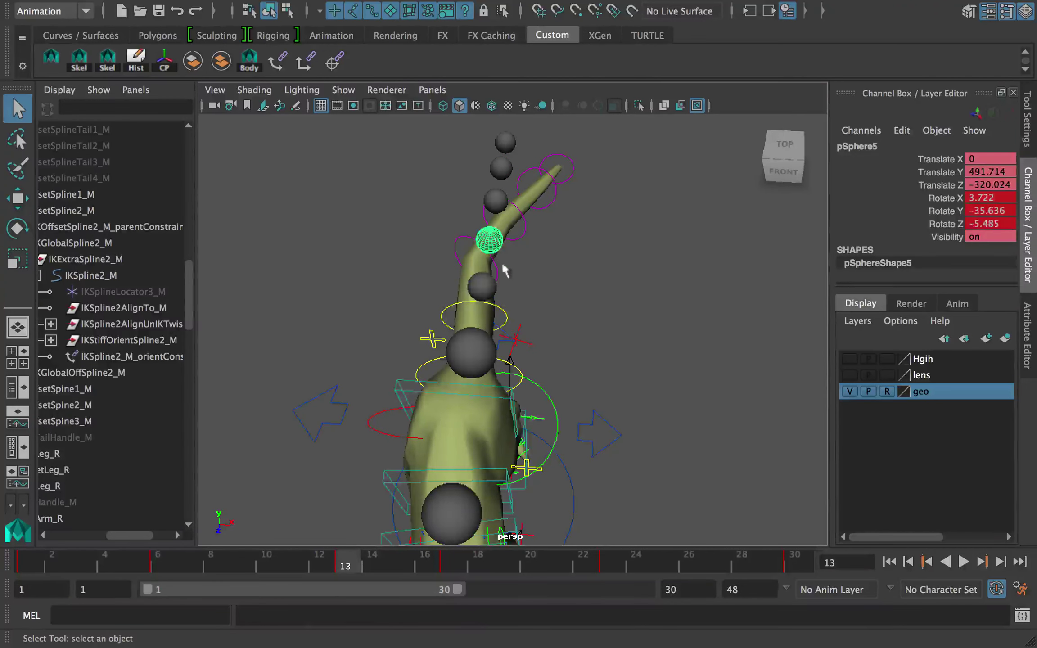
left_click(491, 293)
left_click(498, 208)
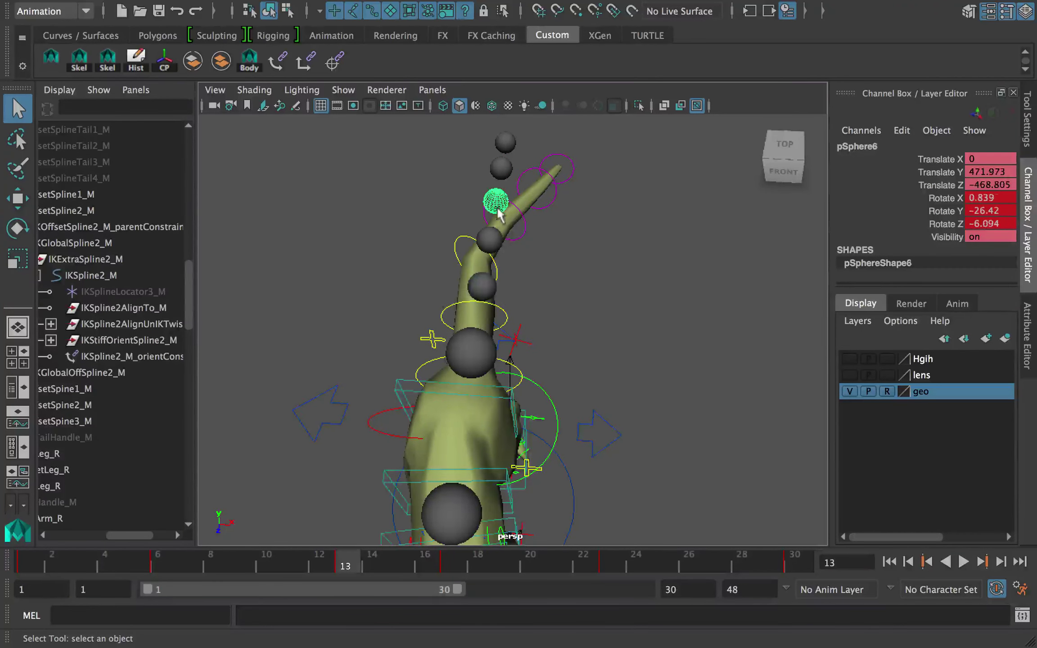
left_click(488, 284)
key("e")
left_click_drag(509, 246, 523, 256)
key("ctrl+z")
Step: At frame 6, rotate pSphere4 to about X 10.066, Y -12.042, Z 20.318 and review the motion
left_click_drag(498, 439, 496, 388, "alt")
left_click(162, 565)
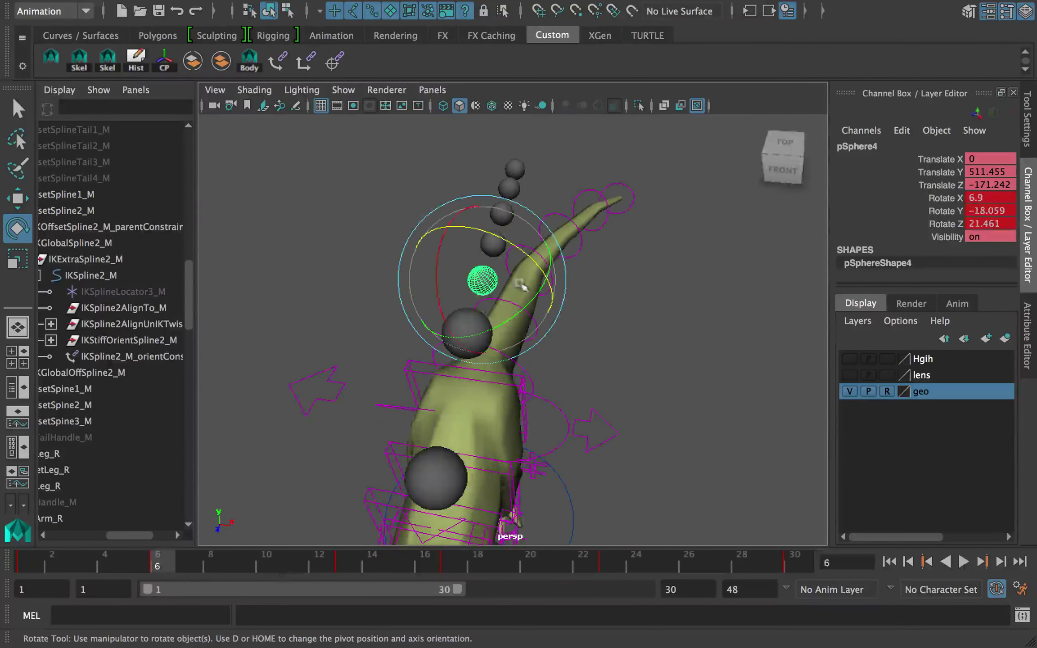
left_click_drag(509, 304, 469, 267, "alt")
left_click_drag(475, 293, 480, 298)
left_click_drag(153, 566, 20, 565)
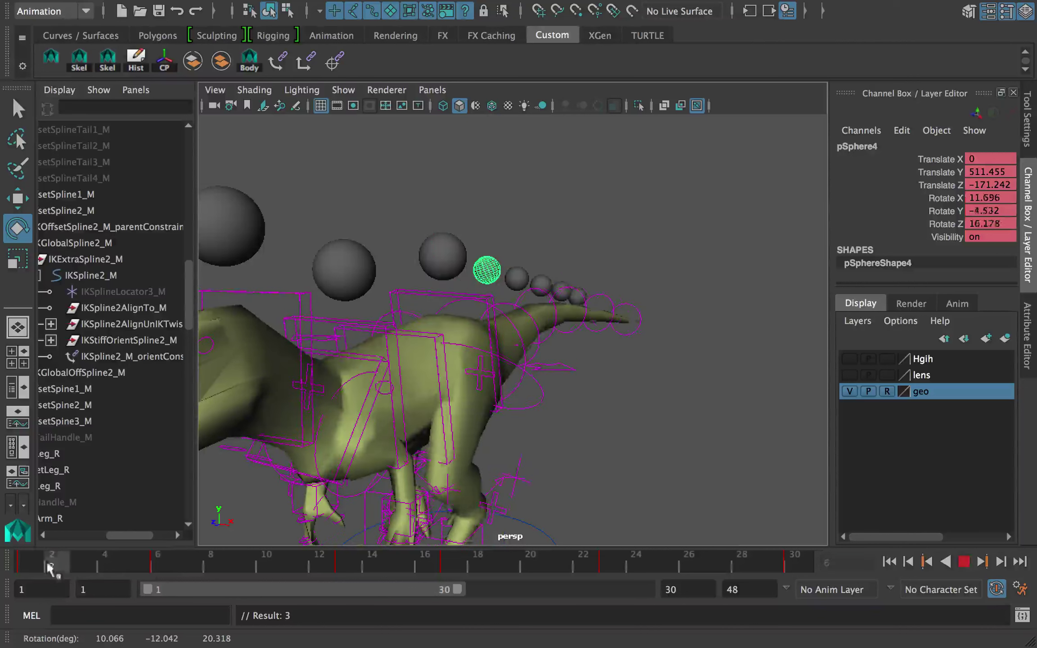
Step: Shorten the playback range to end at frame 29 and save the scene
left_click_drag(457, 587, 449, 587)
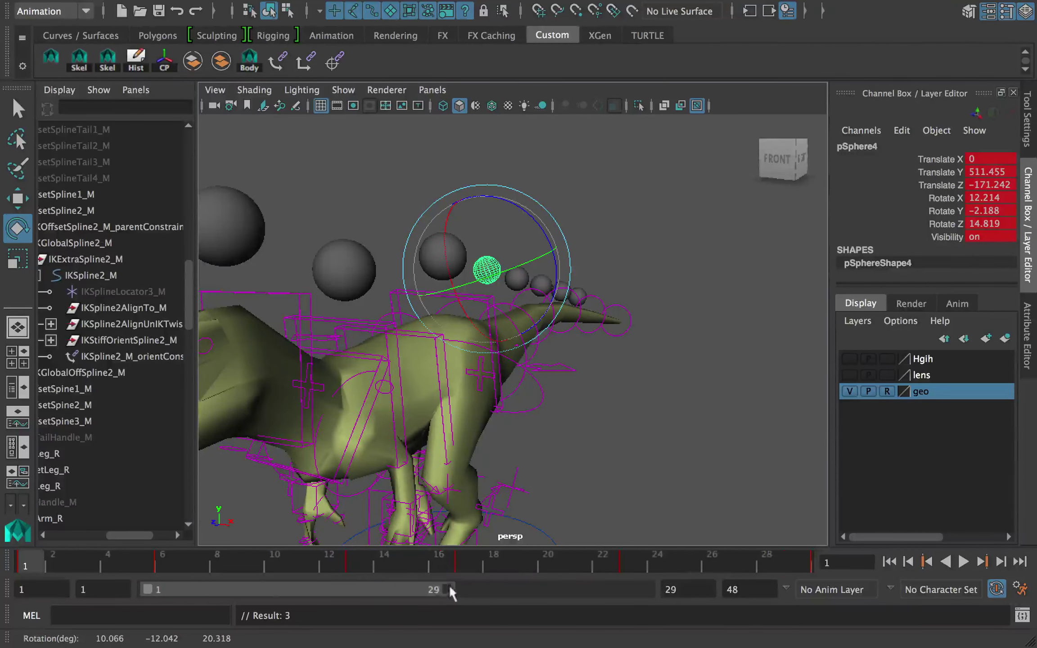
key("q")
key("super+s")
left_click(476, 346)
Step: Play back the cycle and examine the body and tail motion from the side, the back and the opposite side
key("e")
left_click_drag(459, 301, 478, 350, "alt")
key("alt+v")
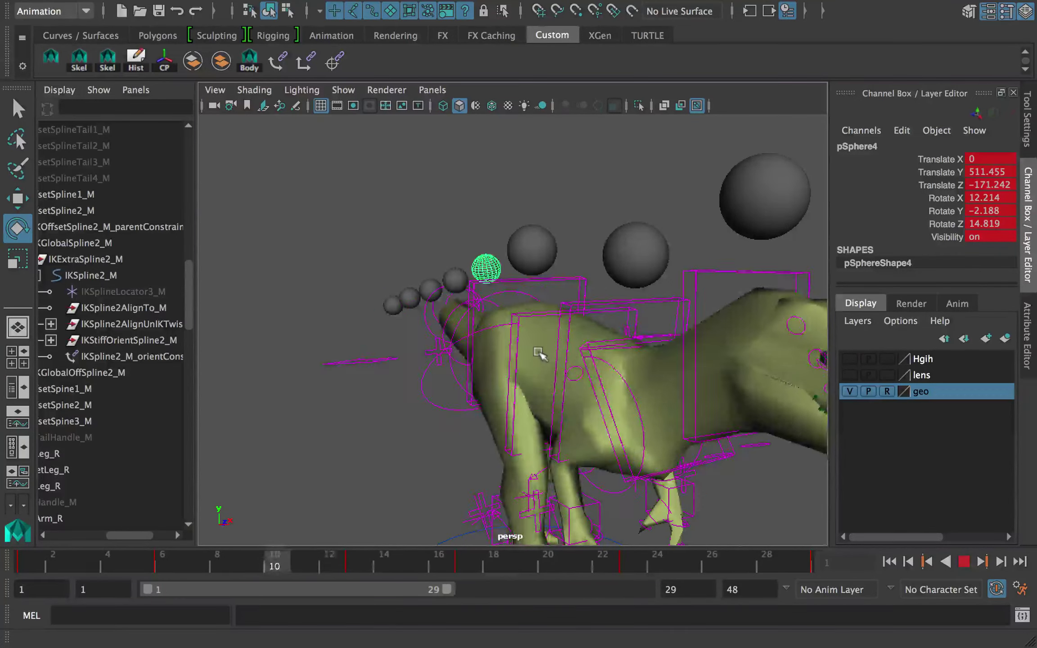
left_click_drag(518, 312, 648, 338, "alt")
key("alt+v")
left_click(888, 563)
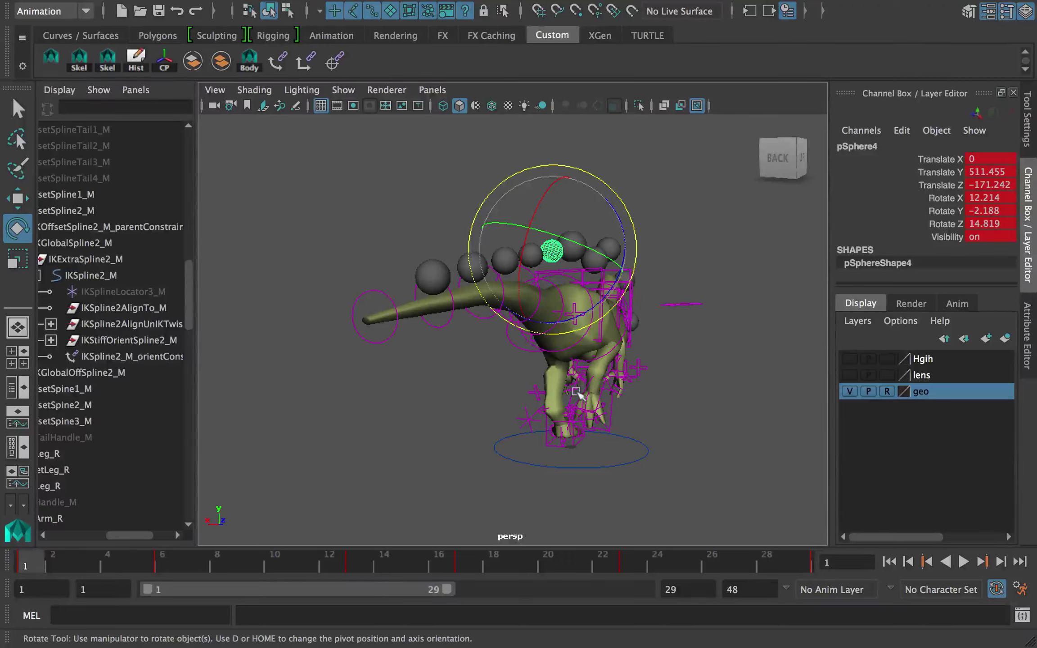
key("alt+v")
left_click_drag(602, 308, 572, 294, "alt")
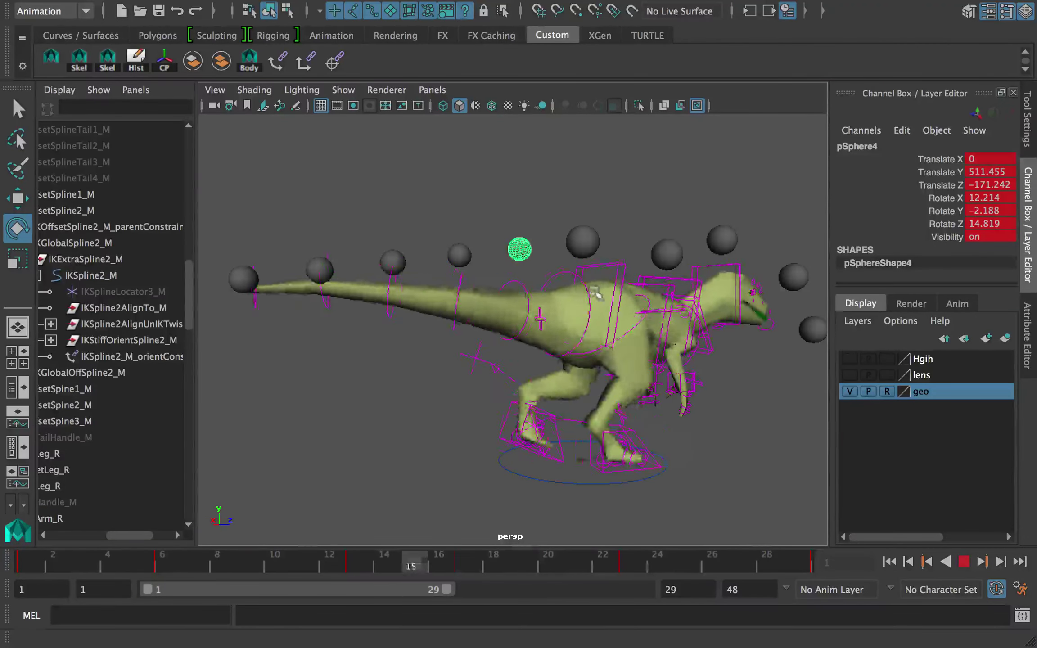
right_click_drag(595, 294, 578, 281, "alt")
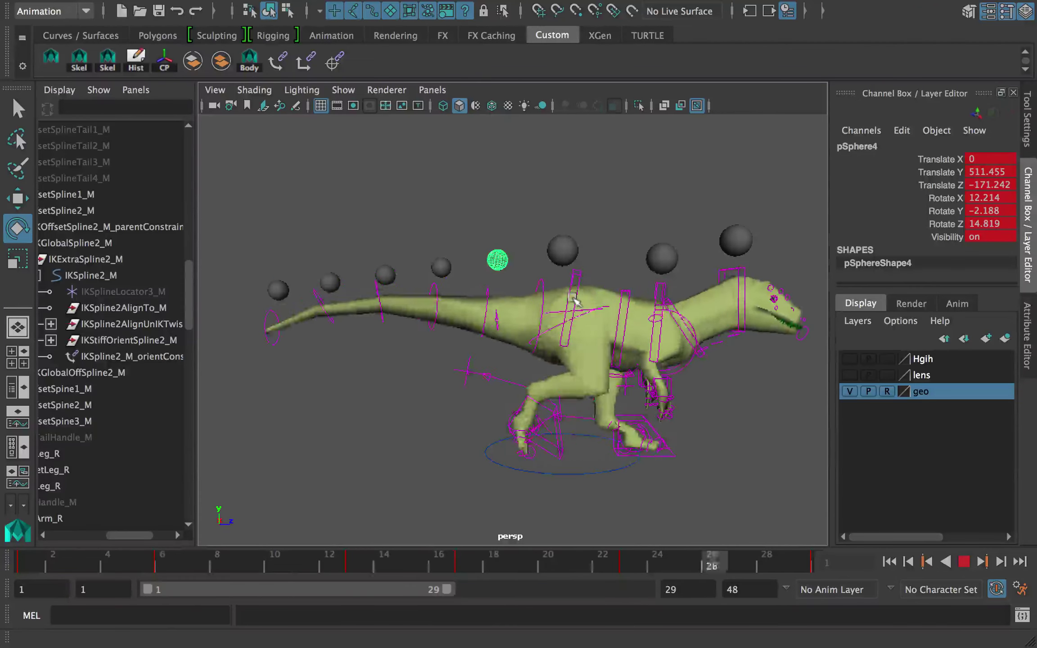
key("alt+v")
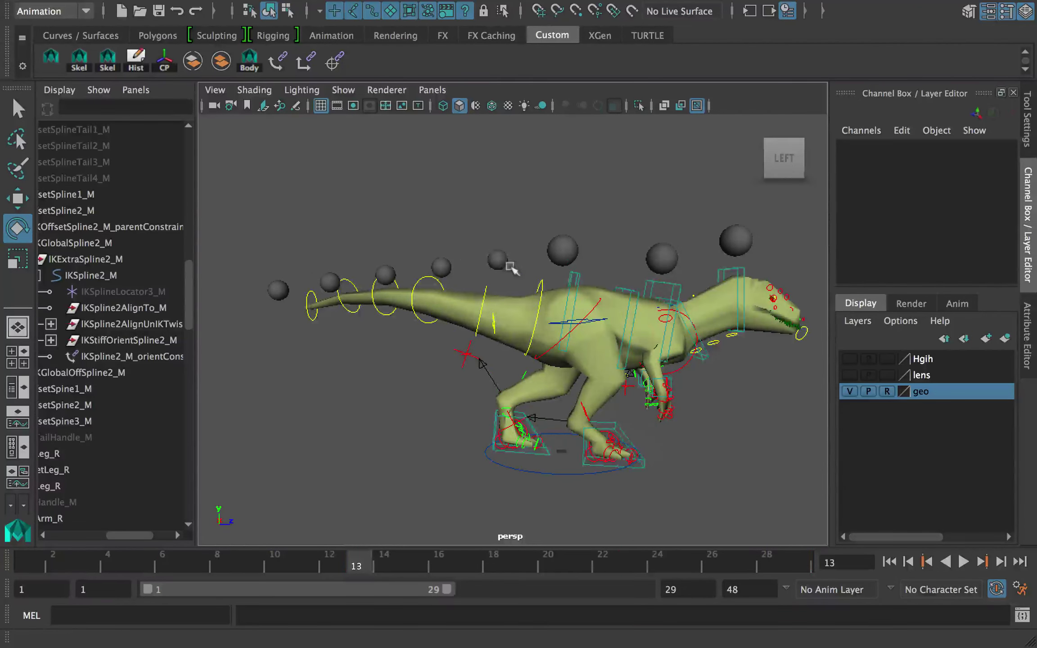
Step: At frame 9, rotate pSphere4 to about X 4.33 and play back the cycle to check it
left_click(499, 261)
key("alt+v")
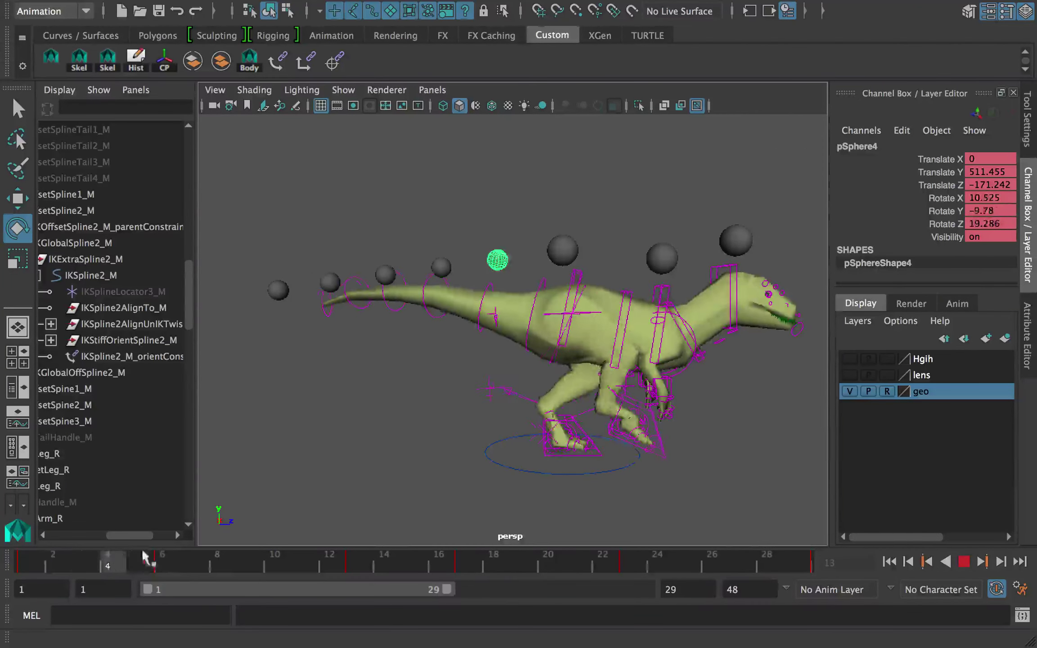
left_click_drag(261, 560, 262, 561)
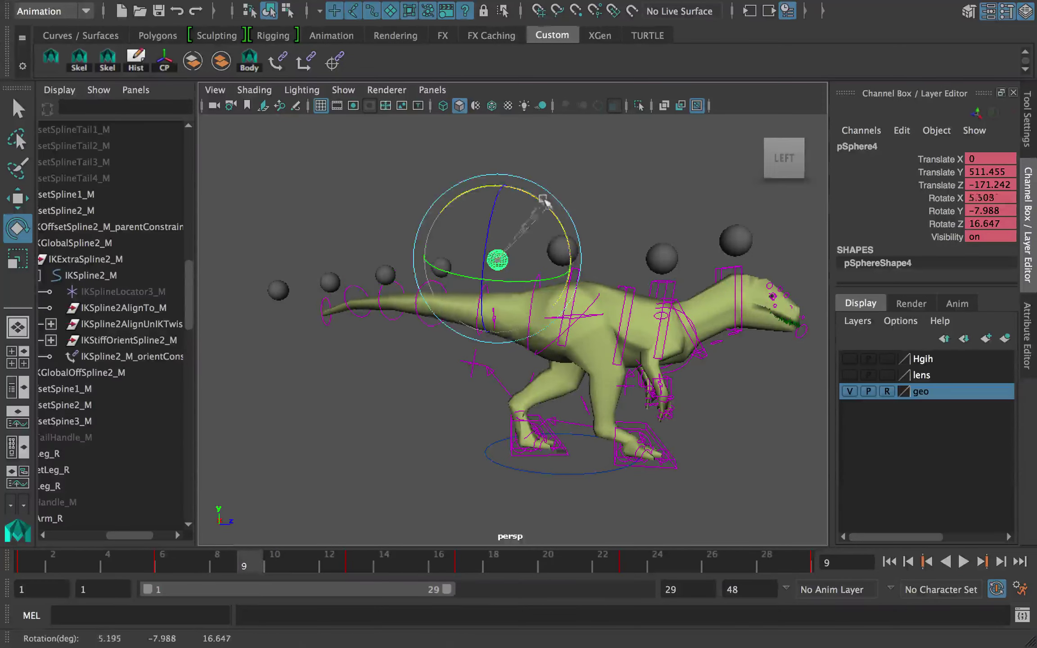
key("alt+v")
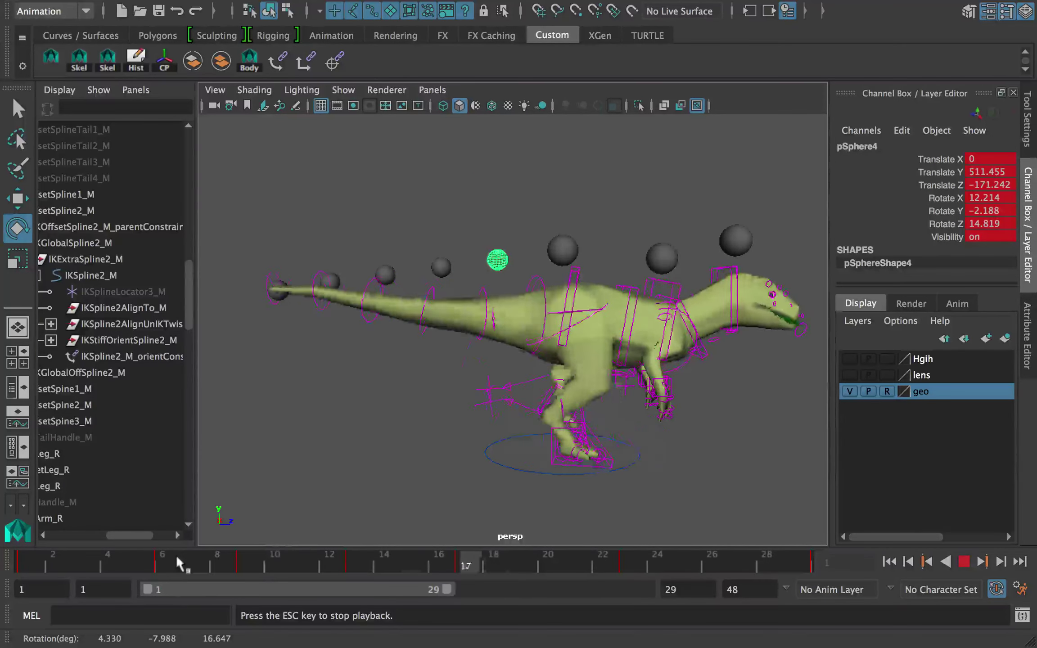
left_click_drag(486, 389, 514, 396, "alt")
key("alt+v")
Step: At frame 25, rotate pSphere4 slightly about its X axis and play back the cycle to check it
left_click_drag(108, 561, 684, 565)
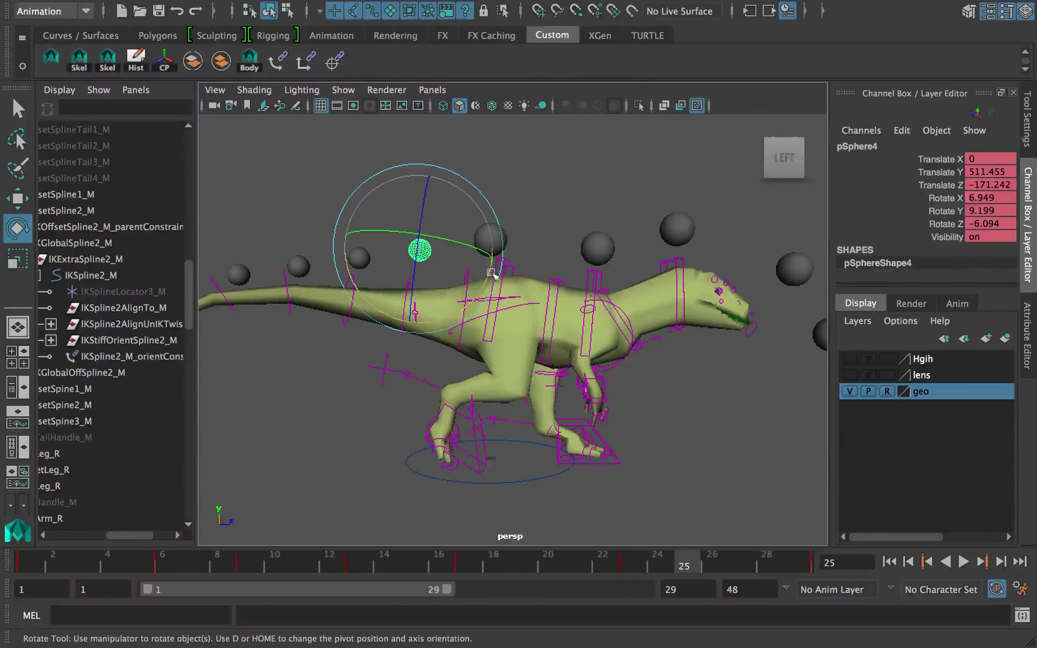
left_click_drag(492, 273, 495, 270)
key("alt+v")
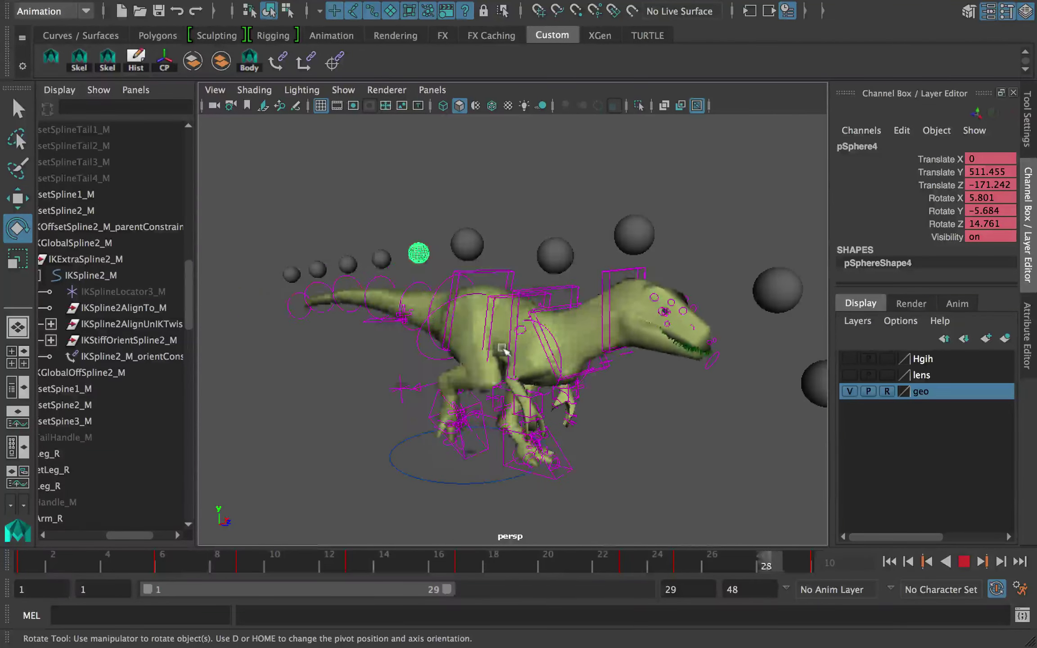
key("Escape")
Step: Save the scene and clear the selection
key("q")
key("super+s")
left_click(477, 346)
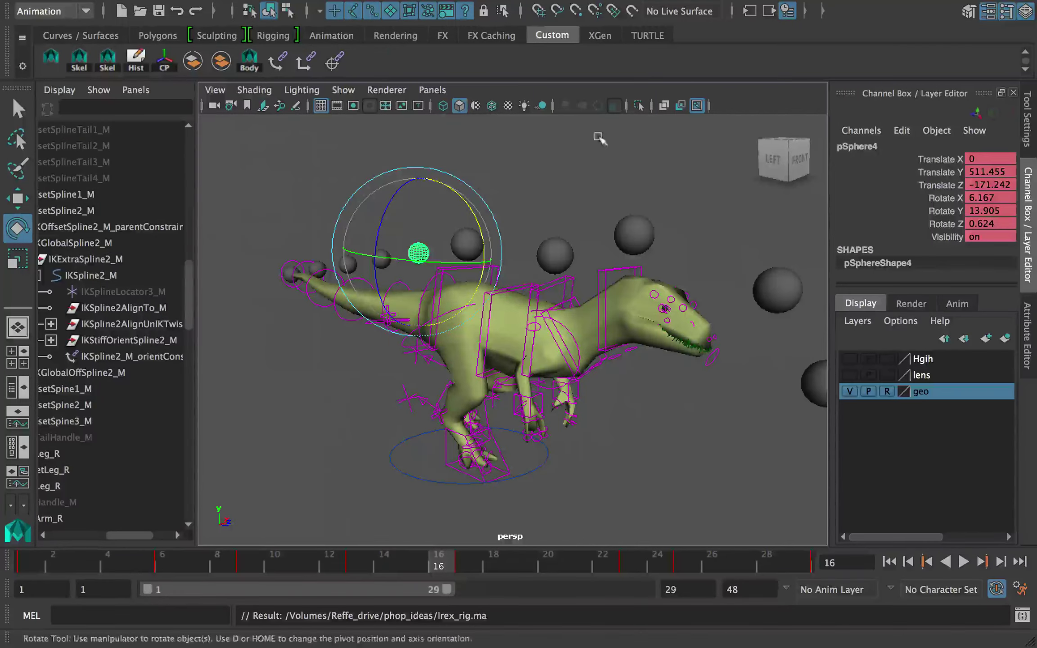
left_click(598, 137)
Step: Select the left foot's IK control, IKLeg_L, from the dinosaur's opposite side
left_click_drag(598, 140, 557, 242, "alt")
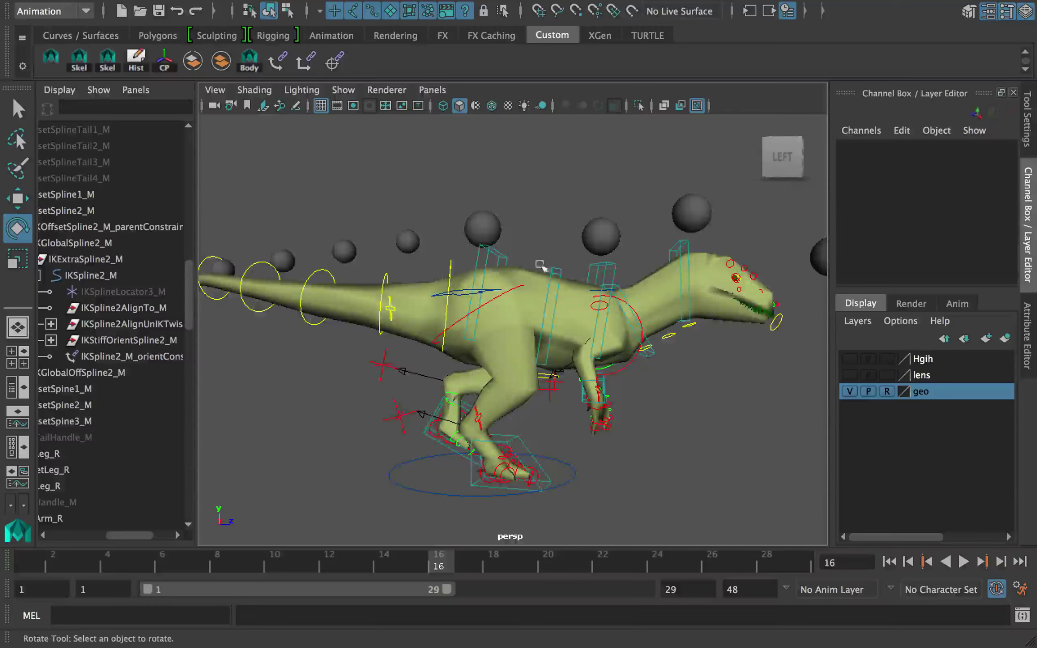
left_click_drag(554, 241, 553, 297, "alt")
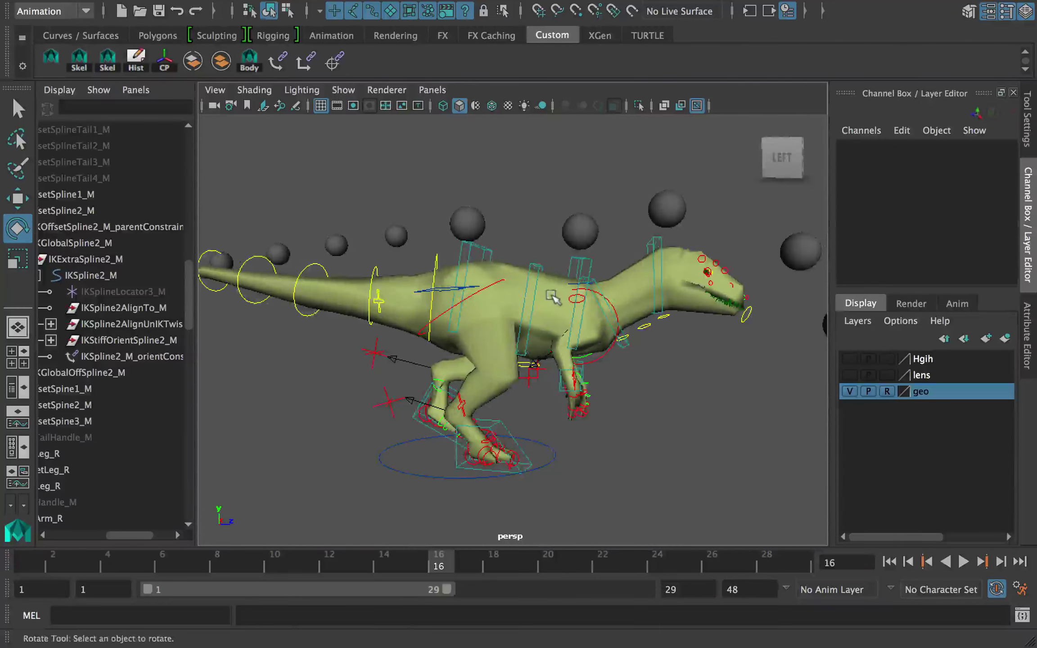
right_click_drag(544, 294, 609, 433, "alt")
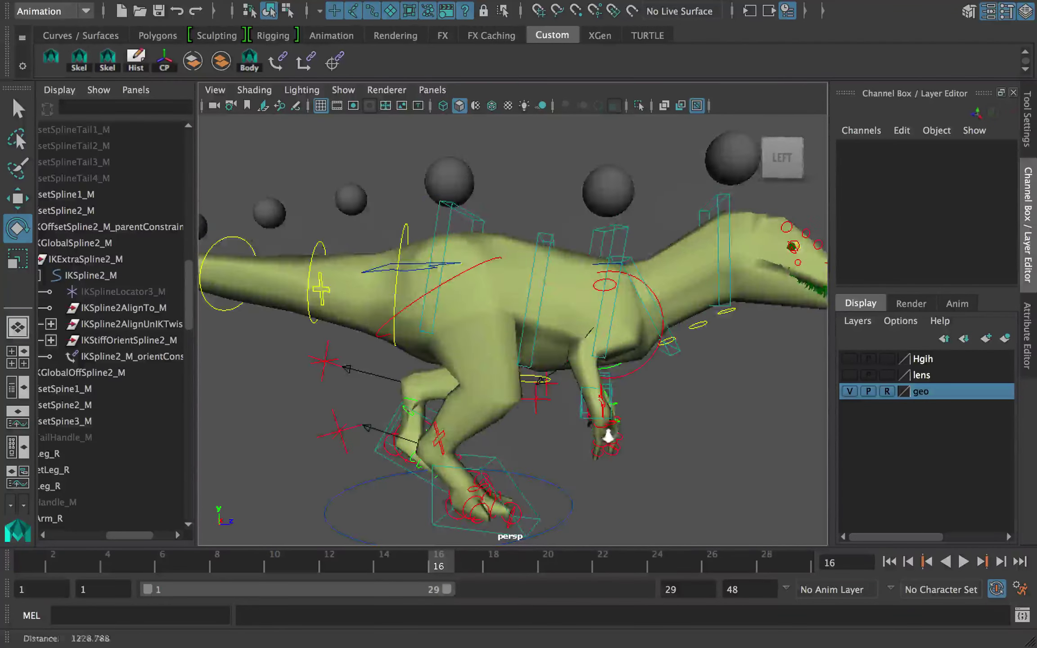
left_click_drag(609, 433, 252, 412, "alt")
right_click_drag(516, 336, 574, 375, "alt")
left_click_drag(575, 376, 571, 386, "alt")
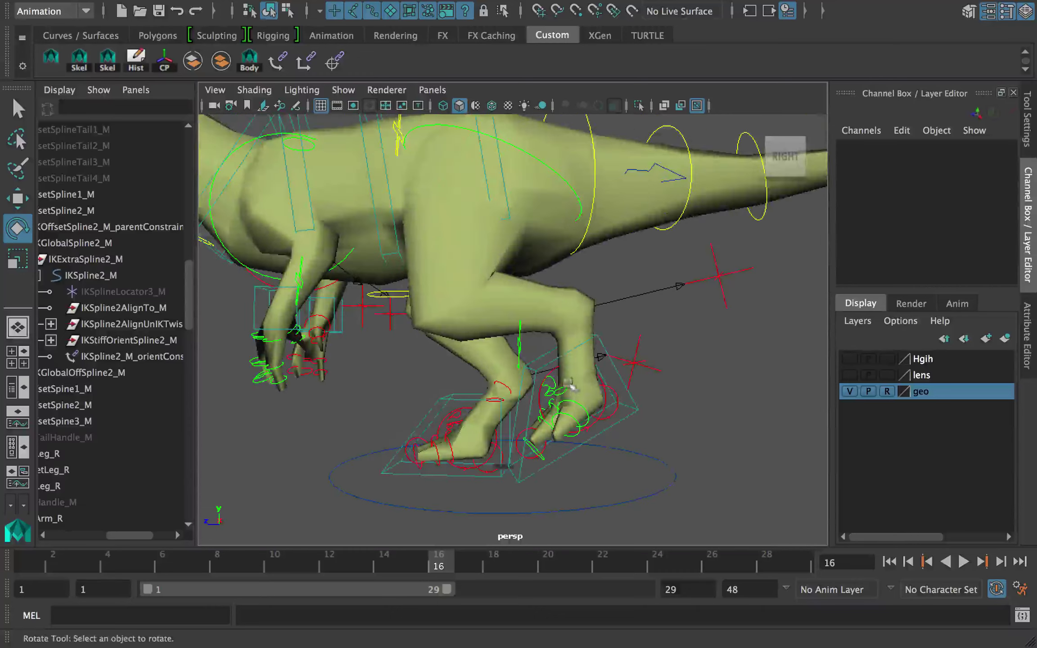
key("q")
left_click(532, 433)
left_click(509, 516)
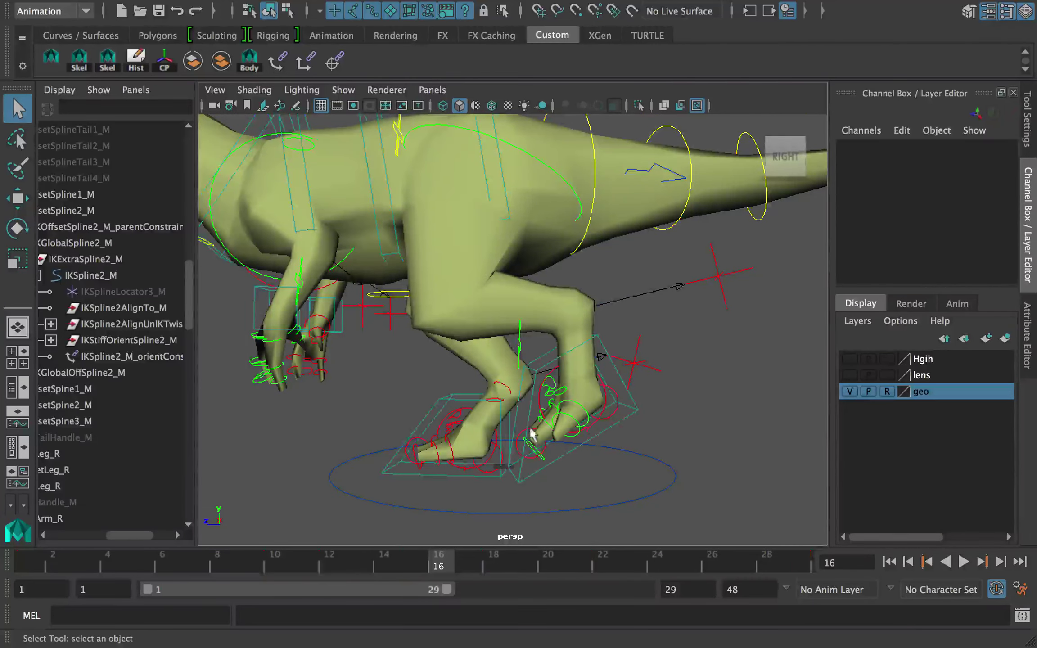
left_click(534, 432)
Step: Go to frame 1 and examine the left foot's pose up close from the side
mouse_move(488, 423)
left_mouse_down("alt")
mouse_move(560, 417)
mouse_move(488, 421)
left_mouse_up("alt")
middle_click_drag(488, 421, 441, 333, "alt")
right_click_drag(454, 342, 473, 382, "alt")
left_click(9, 556)
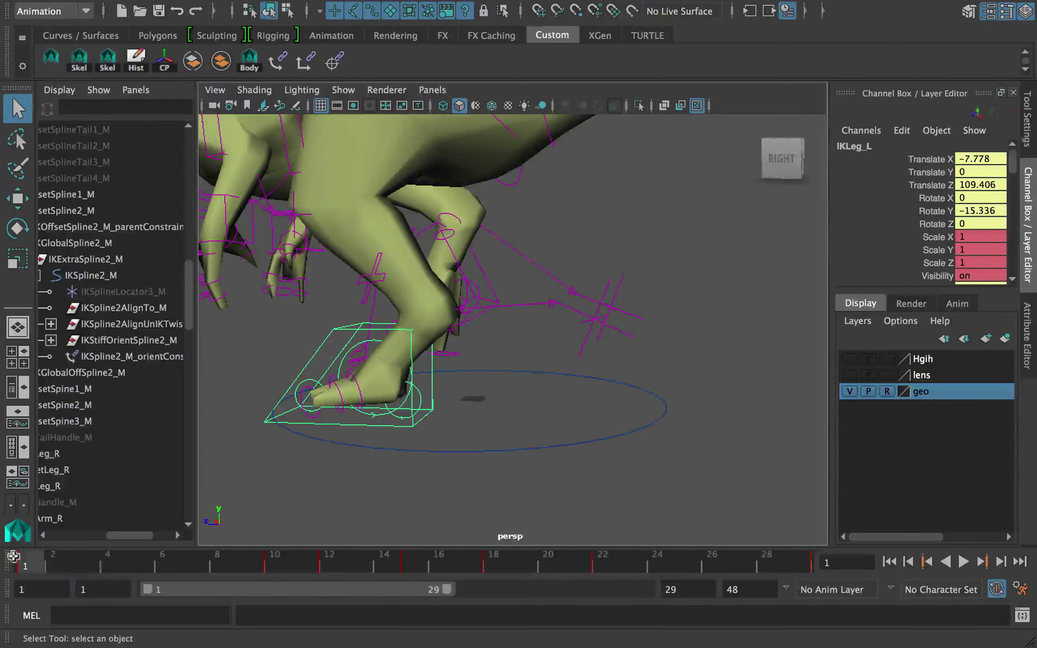
mouse_move(475, 335)
left_mouse_down("alt")
mouse_move(473, 308)
mouse_move(523, 317)
mouse_move(456, 331)
mouse_move(486, 325)
left_mouse_up("alt")
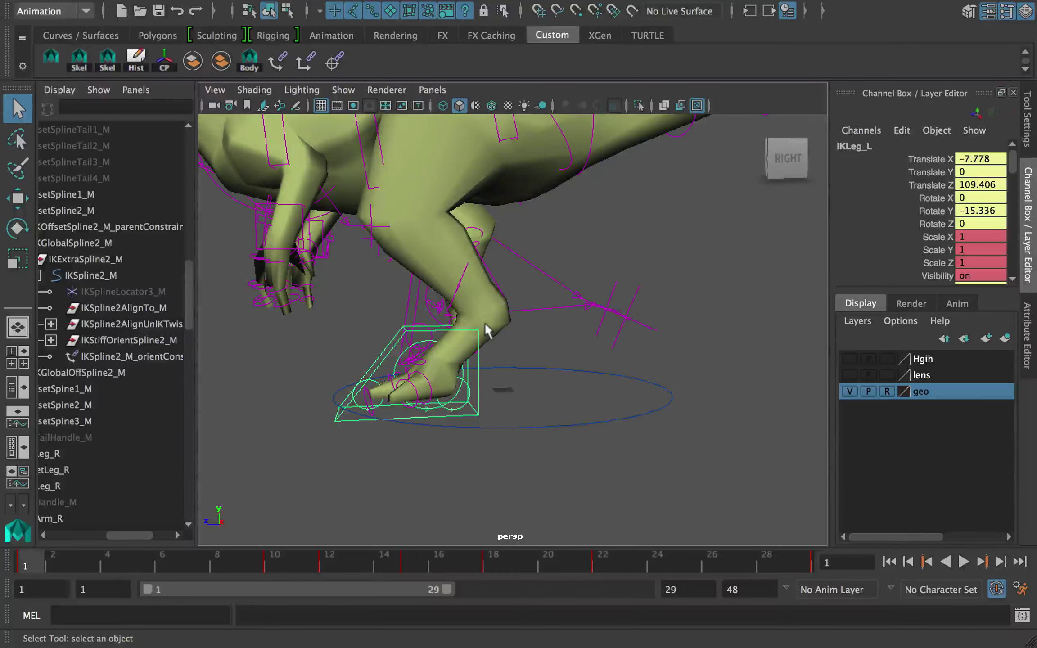
left_click_drag(462, 398, 461, 372, "alt")
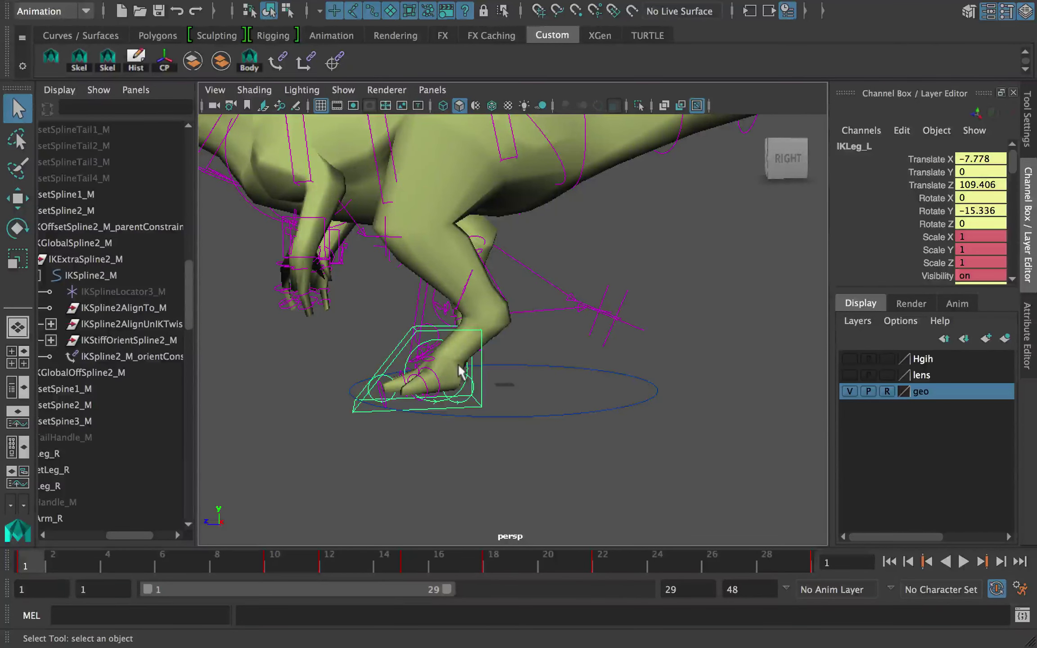
Step: Limit the timeline to the Roll keys of IKLeg_L and delete the Roll key at frame 18
left_click_drag(61, 562, 411, 564)
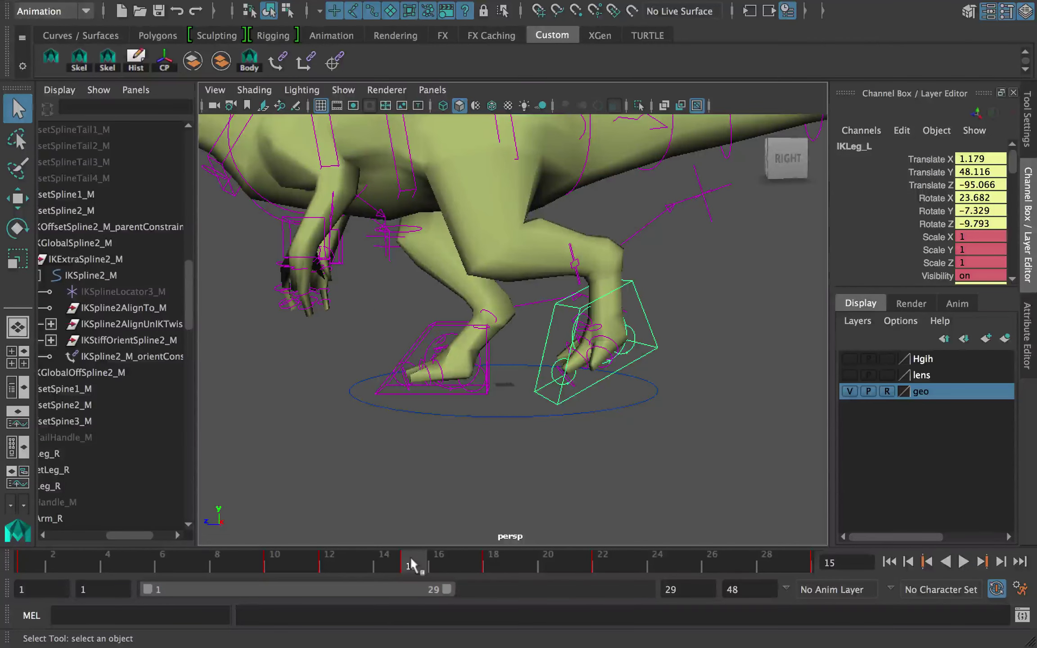
scroll(924, 212, "down", 3)
left_click(945, 212)
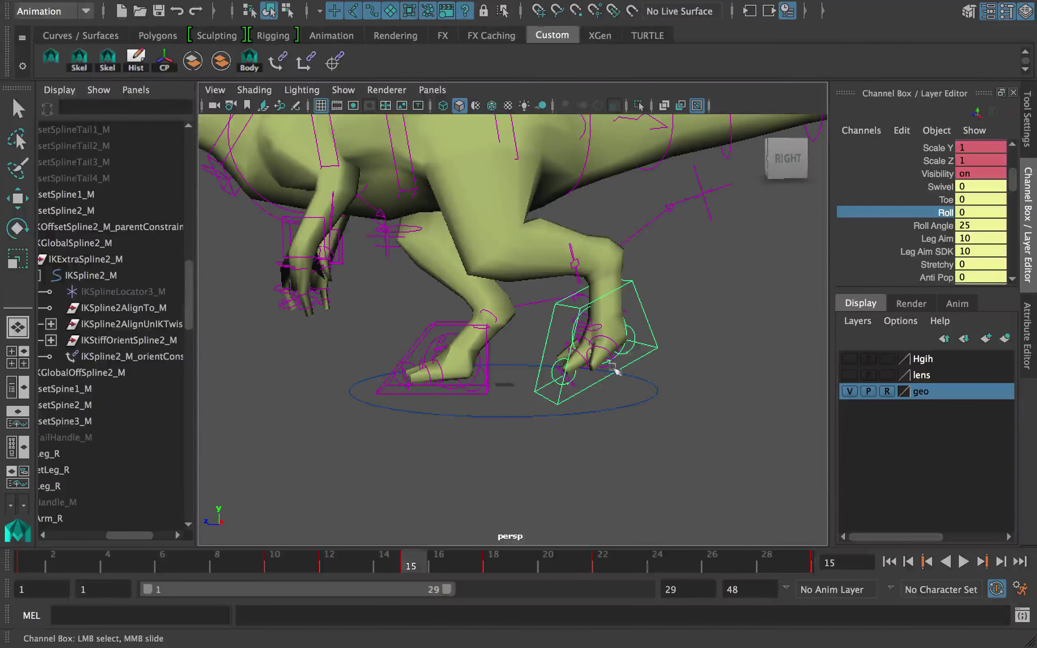
key("alt+v")
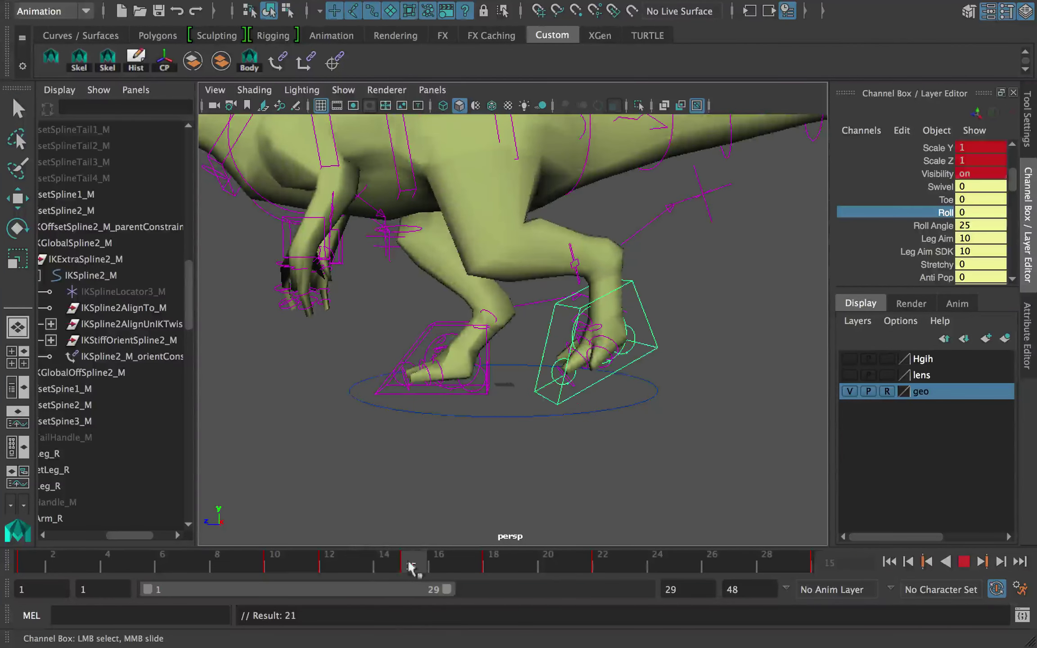
left_click_drag(411, 568, 469, 569)
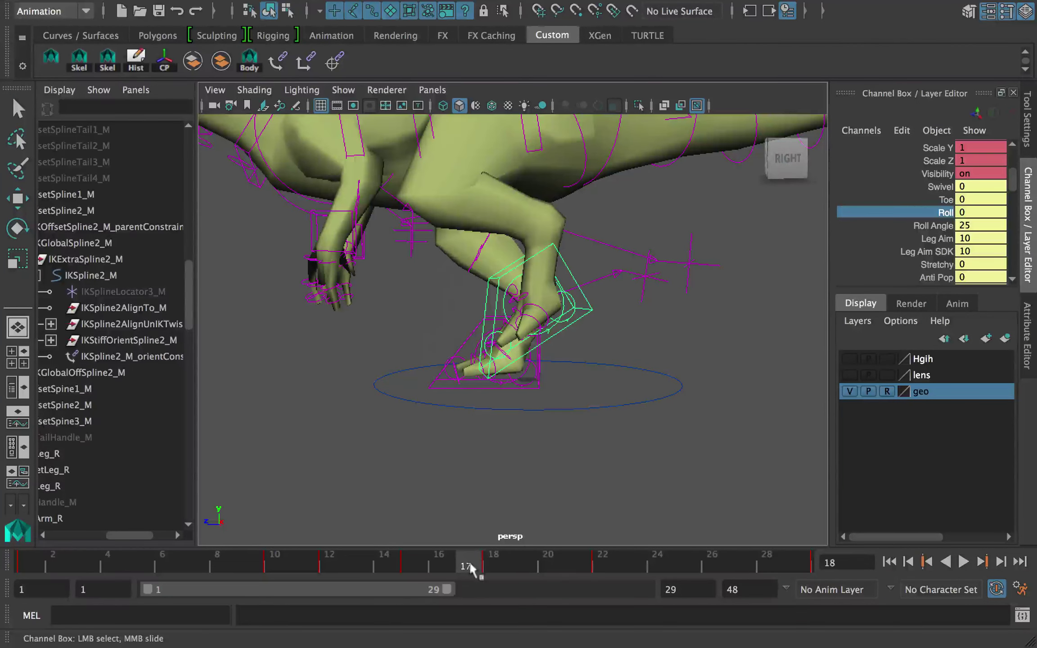
right_click(946, 213)
left_click(912, 181)
left_click(495, 561)
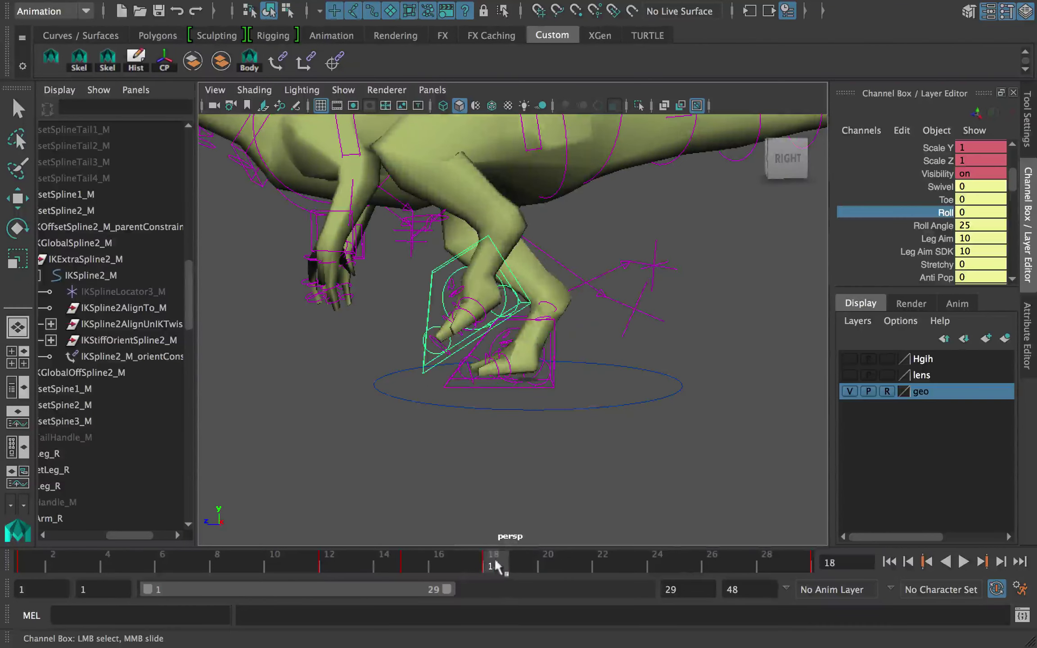
right_click(495, 562)
left_click(529, 370)
Step: Try adjusting the Roll value of IKLeg_L at frame 17, and undo the change
left_click(466, 566)
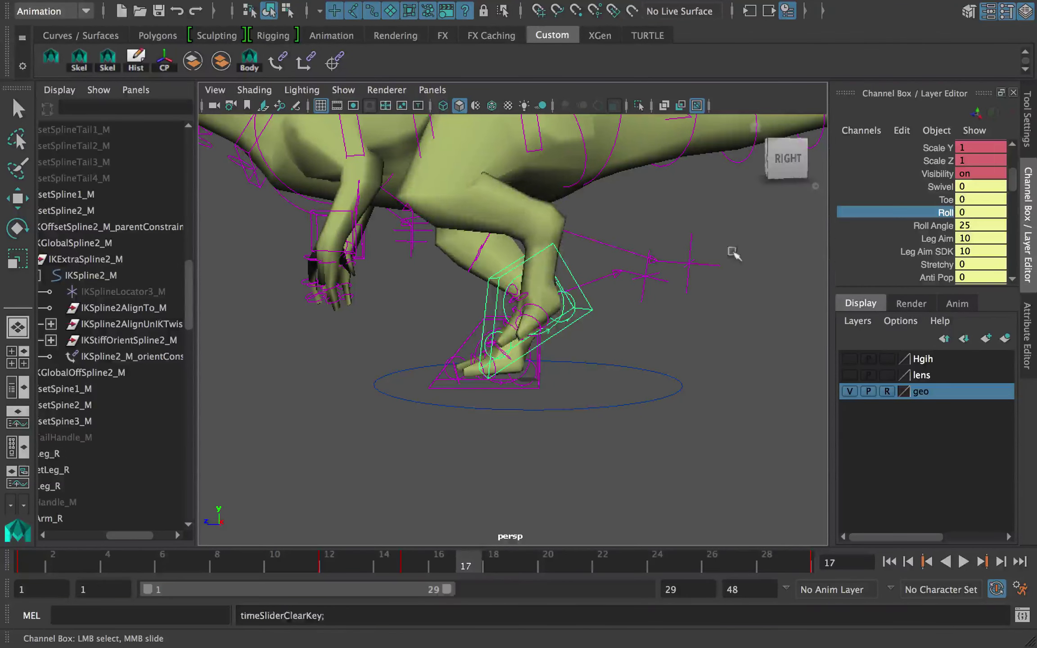
middle_click_drag(734, 250, 803, 245)
key("ctrl+z")
Step: Delete the Toe key of IKLeg_L at frame 18 and key Toe at 41.3 on frame 17
left_click(951, 199)
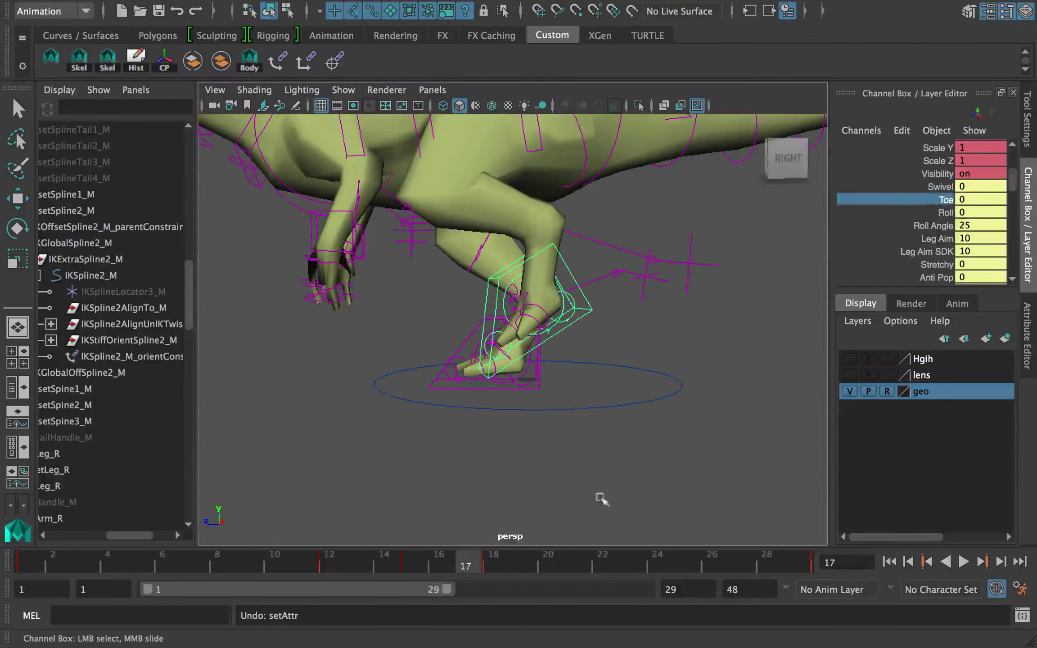
left_click(496, 564)
right_click_drag(495, 568, 552, 380)
left_click(468, 565)
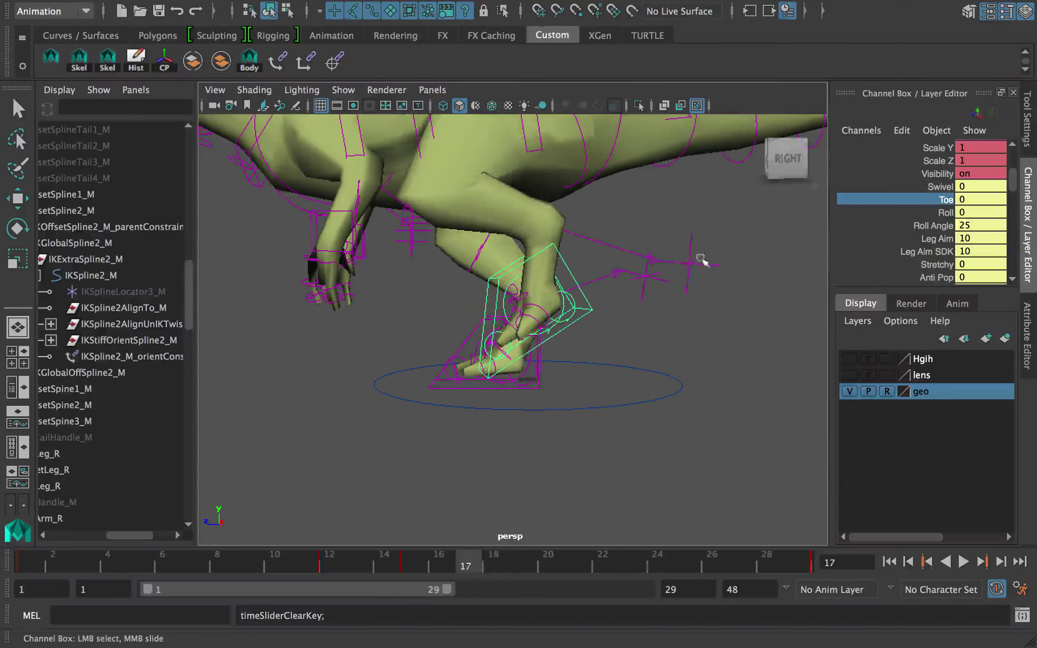
middle_click_drag(700, 255, 1036, 223)
key("s")
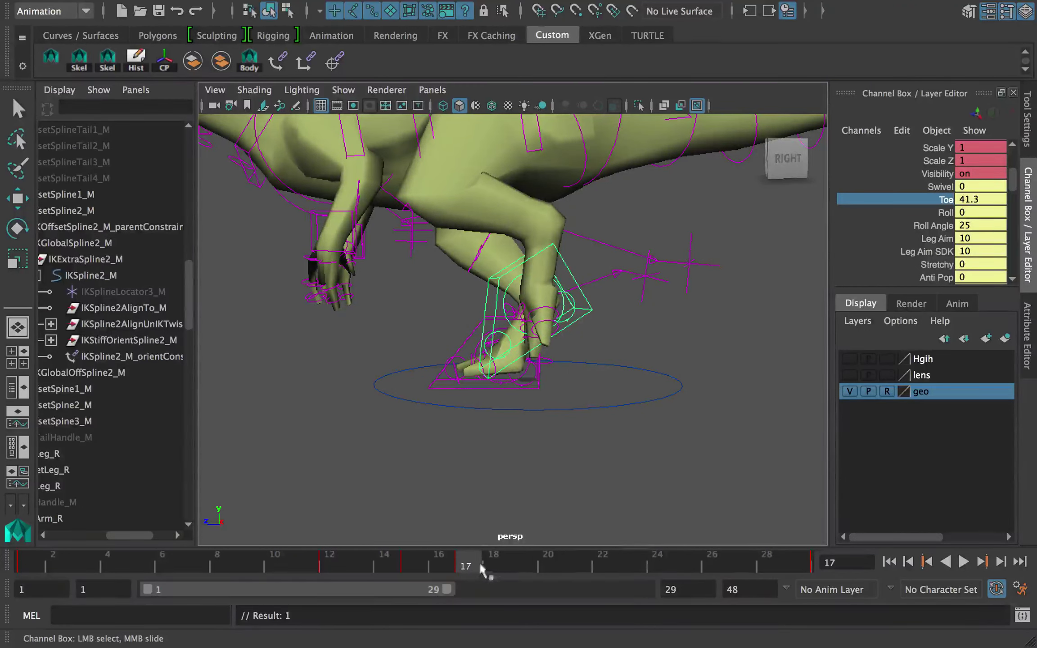
Step: Try changing the Toe value of IKLeg_L at frame 19, and undo the change
left_click_drag(458, 568, 436, 568)
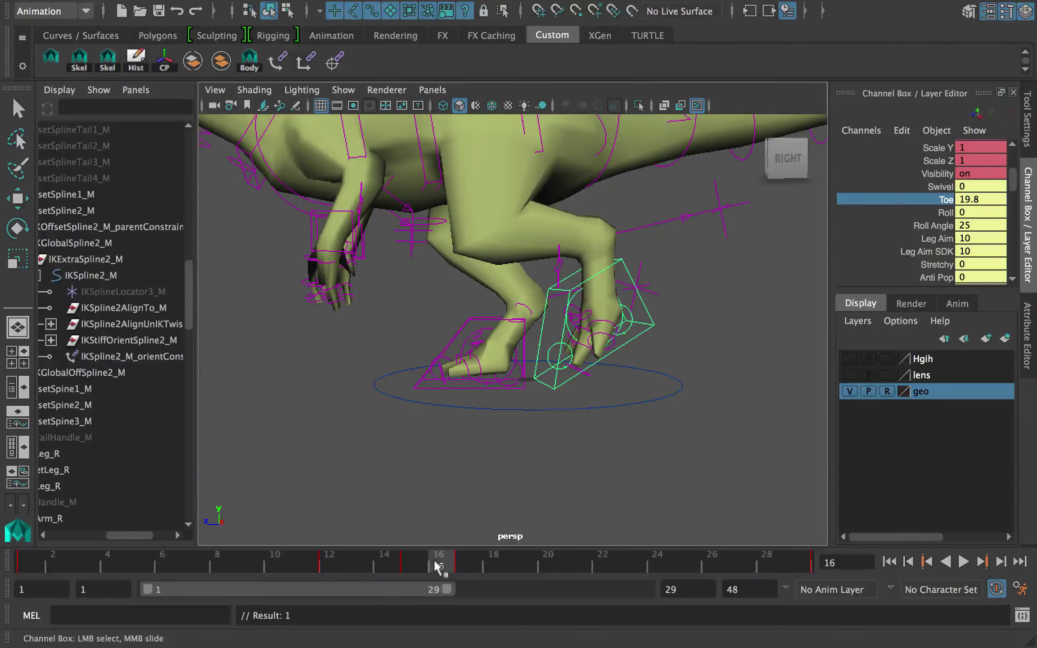
left_click_drag(457, 566, 521, 567)
middle_click_drag(643, 240, 675, 245)
scroll(687, 326, "down", 3)
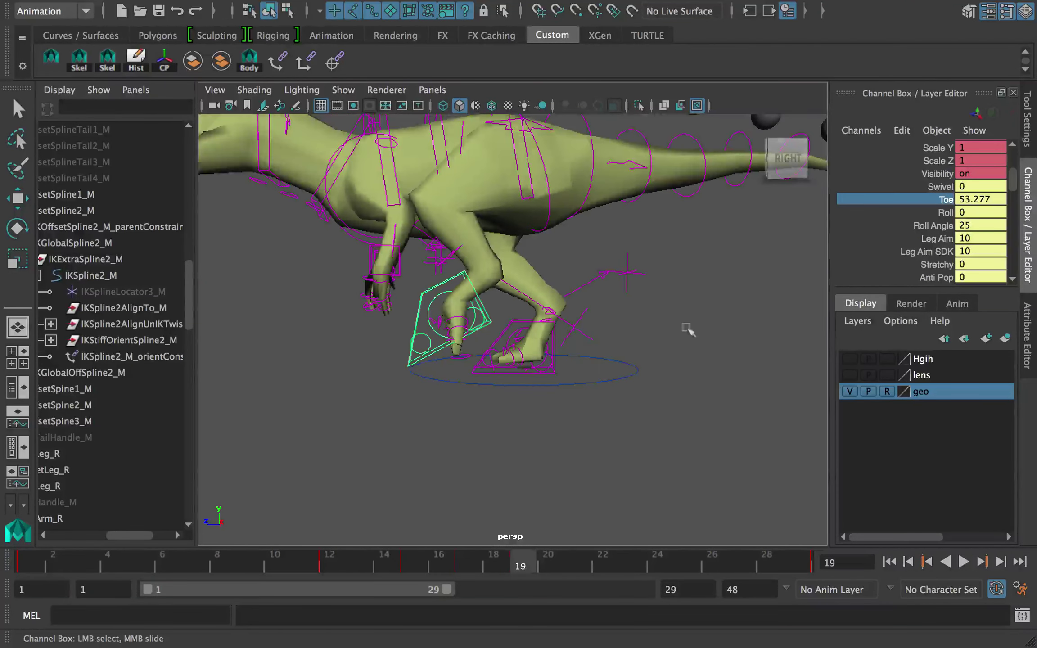
key("ctrl+z")
Step: Increase the Toe value of IKLeg_L at frame 18 and play back the walk cycle
left_click(509, 566)
middle_click_drag(780, 346, 819, 346)
middle_click_drag(585, 328, 669, 335, "alt")
key("alt+v")
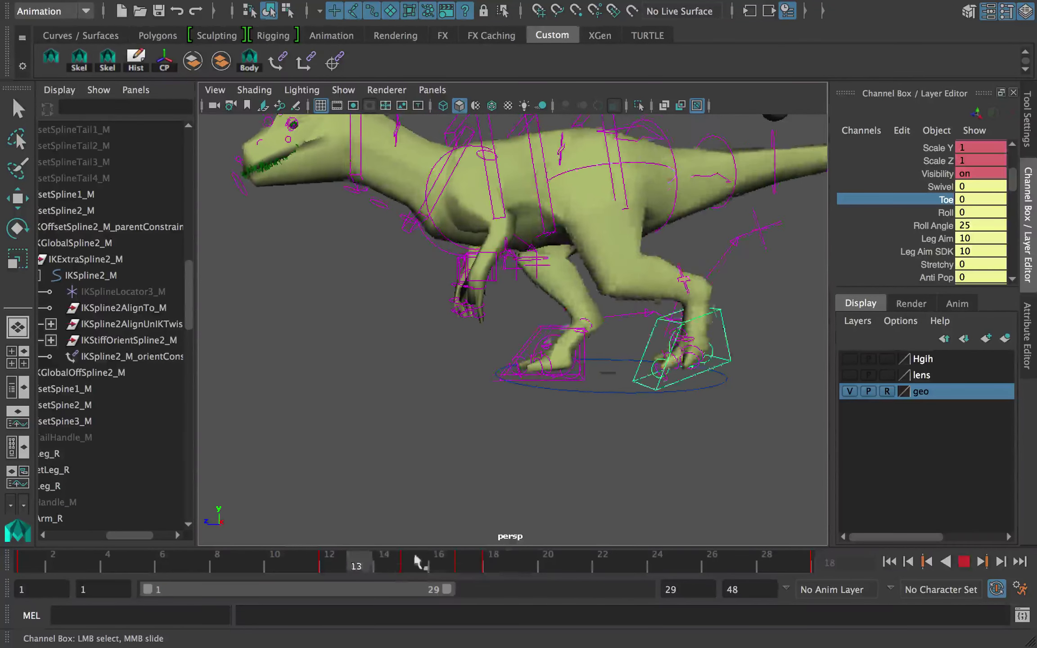
Step: Ease the left foot's Toe down with 12.212 at frame 20 and a lower value at frame 21, reaching 0 at frame 22
left_click_drag(530, 564, 550, 558)
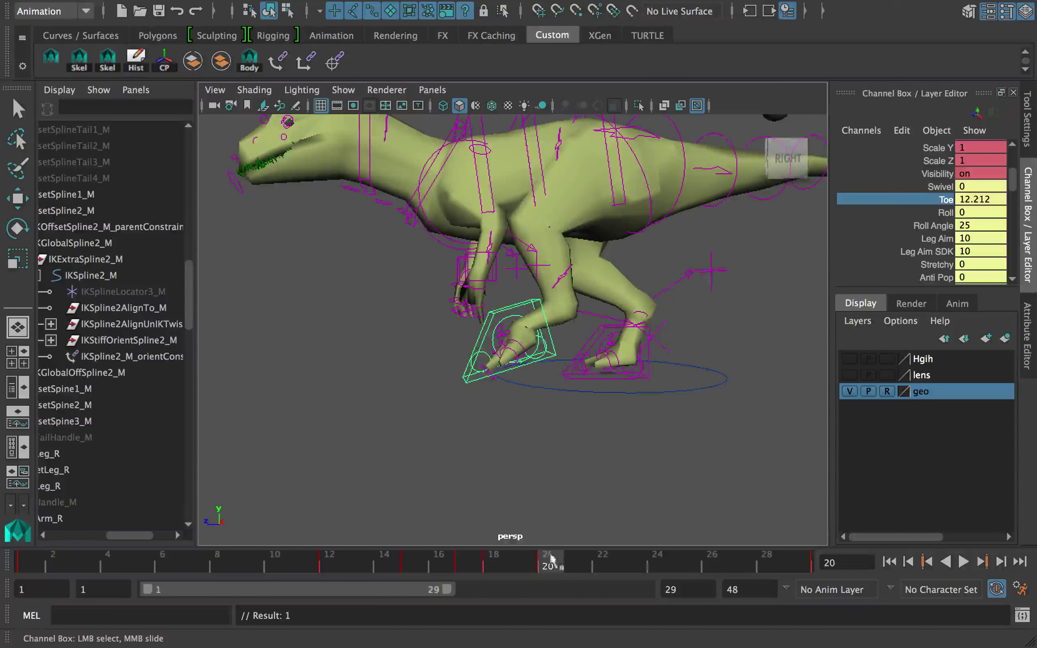
left_click_drag(552, 559, 587, 560)
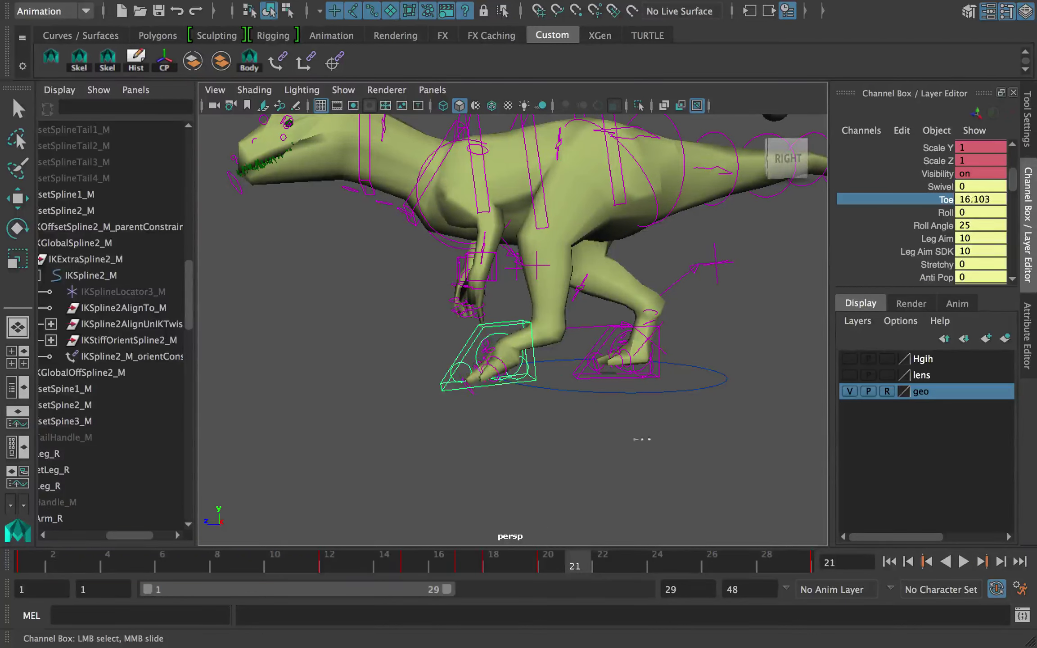
left_click(615, 572)
double_click(987, 200)
type("0")
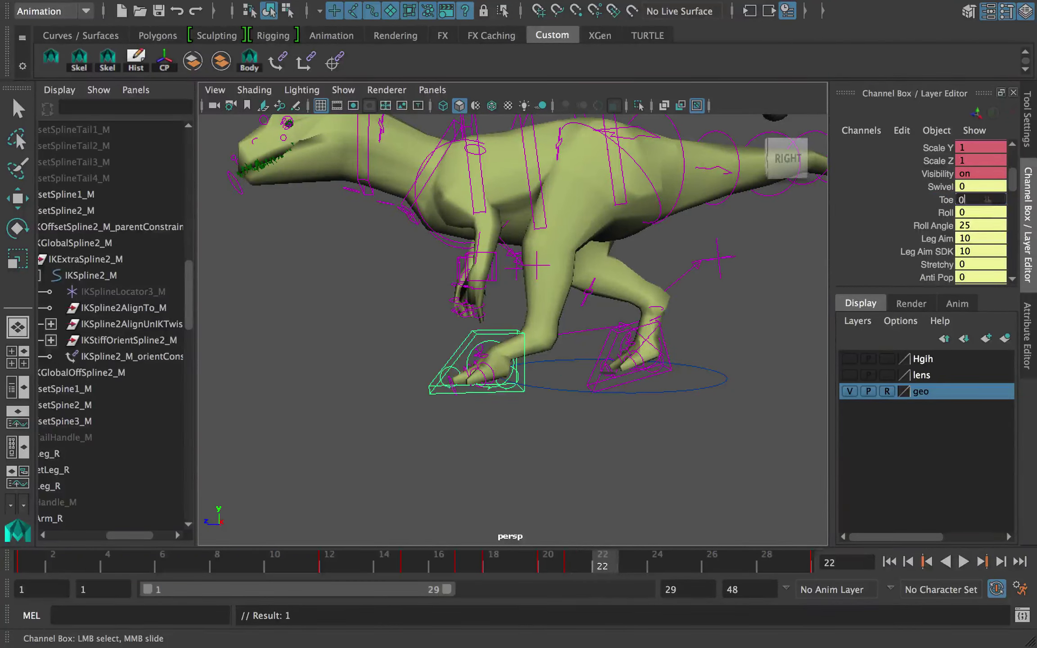
left_click(654, 565)
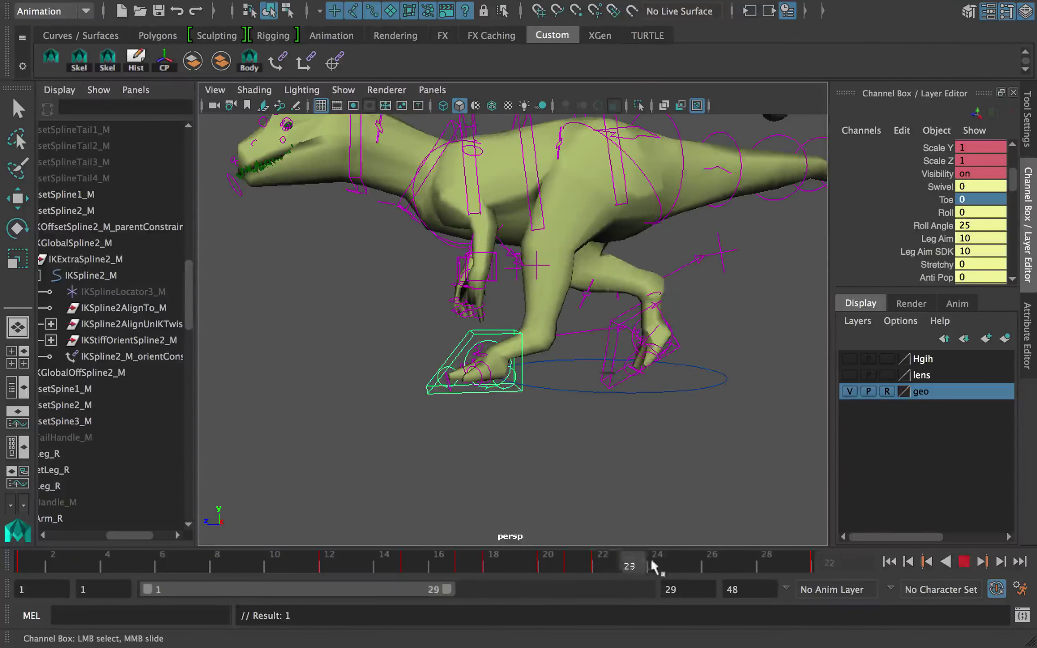
Step: Show all keys of IKLeg_L in the timeline again and select its Translate X, Y and Z channels at frame 22
key("w")
left_click(501, 332)
right_click(947, 200)
left_click(944, 201)
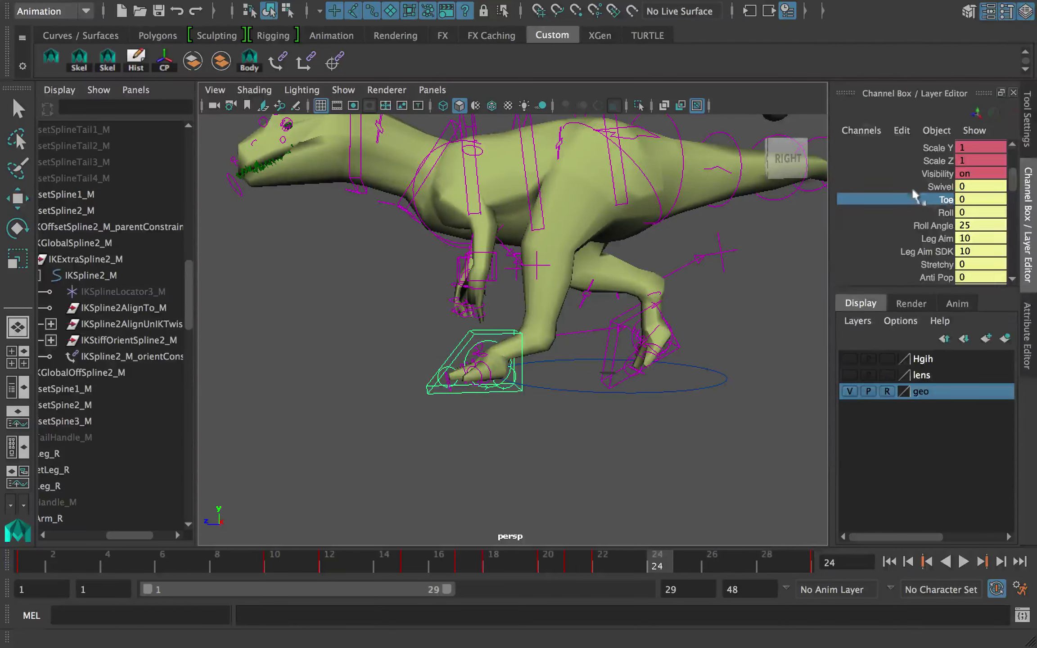
left_click_drag(623, 560, 609, 560)
scroll(911, 216, "up", 5)
left_click_drag(930, 186, 931, 163)
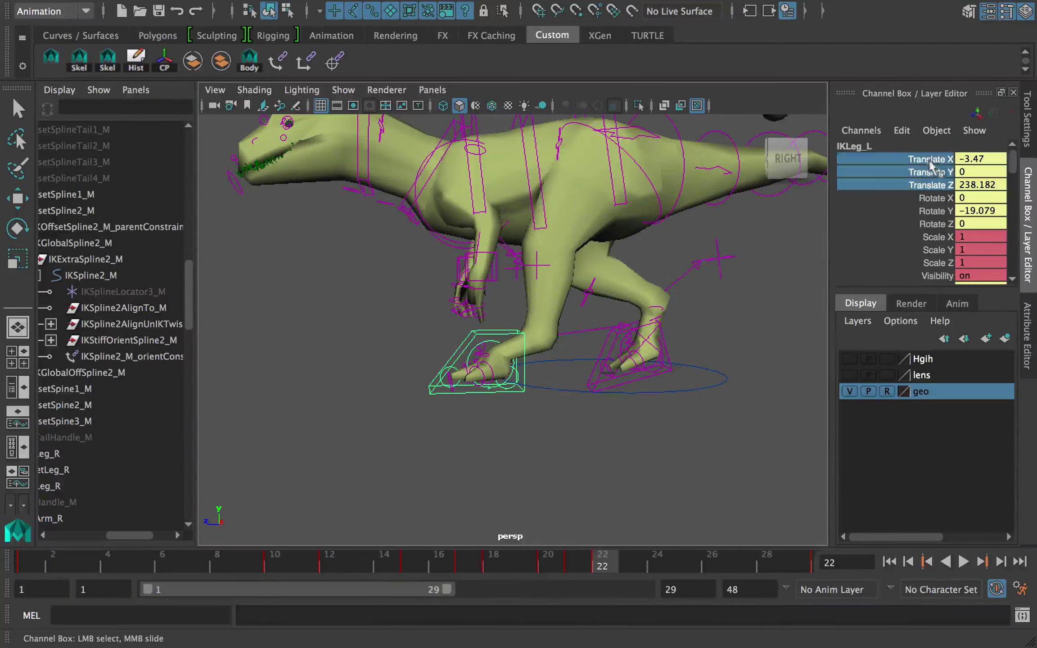
mouse_move(585, 568)
left_mouse_down()
mouse_move(518, 565)
mouse_move(658, 564)
mouse_move(603, 565)
left_mouse_up()
Step: Save the scene file with the edited left foot Toe keys
key("q")
key("ctrl+s")
key("Return")
Step: Open the Graph Editor below the viewport and show the Translate curves of IKLeg_L up close around frame 22
left_click(13, 387)
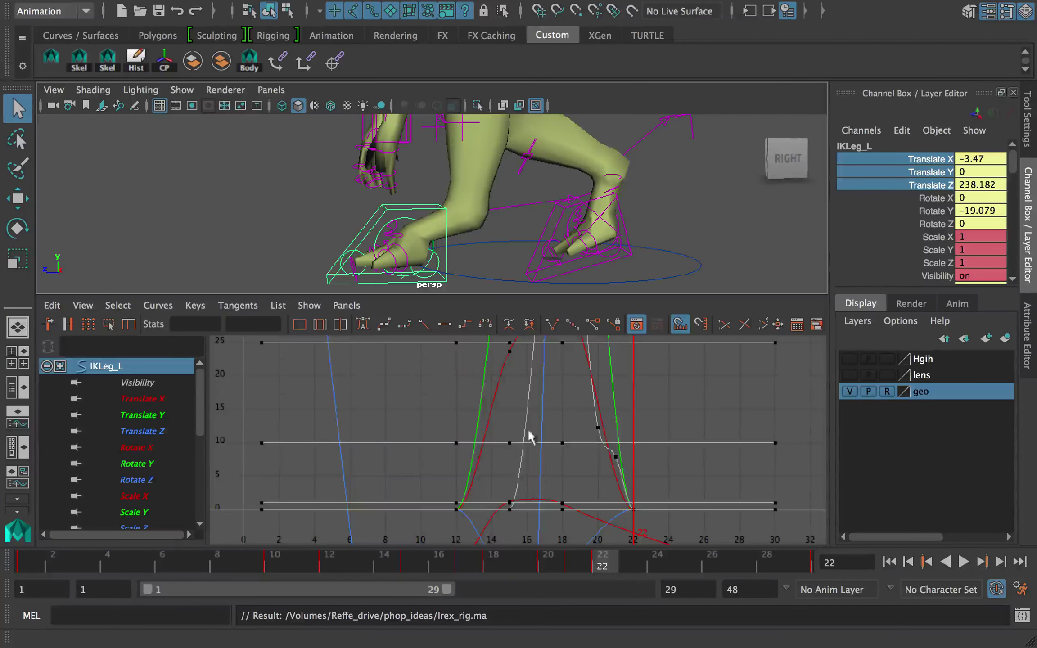
mouse_move(158, 430)
left_mouse_down()
mouse_move(161, 402)
mouse_move(161, 431)
left_mouse_up()
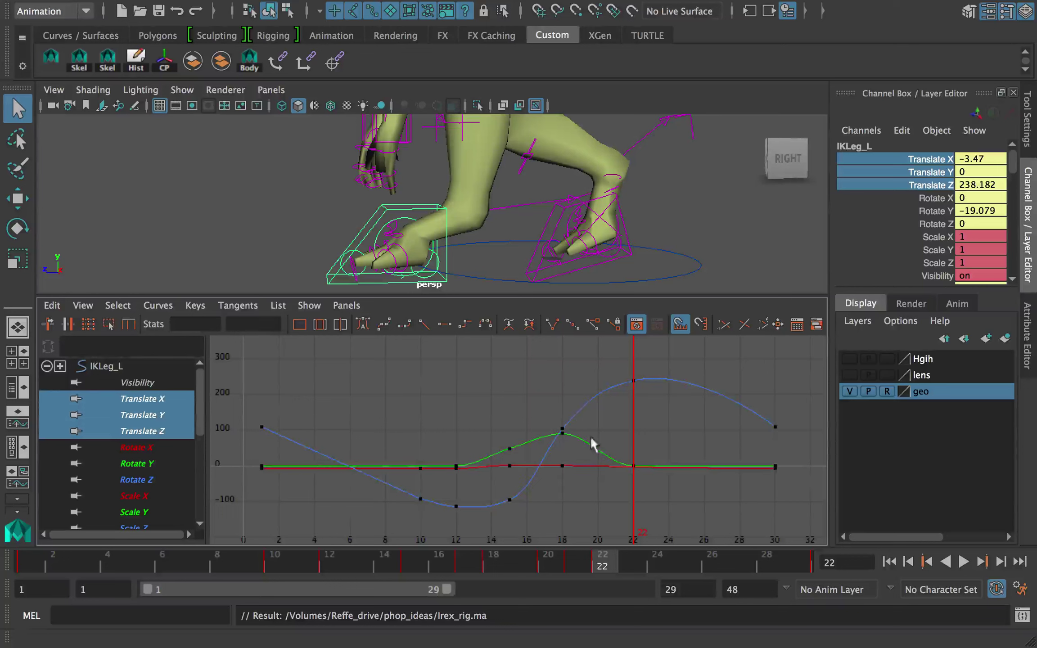
middle_click_drag(722, 441, 676, 430, "alt")
left_click_drag(600, 366, 563, 466)
key("f")
left_click(536, 429)
middle_click_drag(461, 414, 535, 411, "alt")
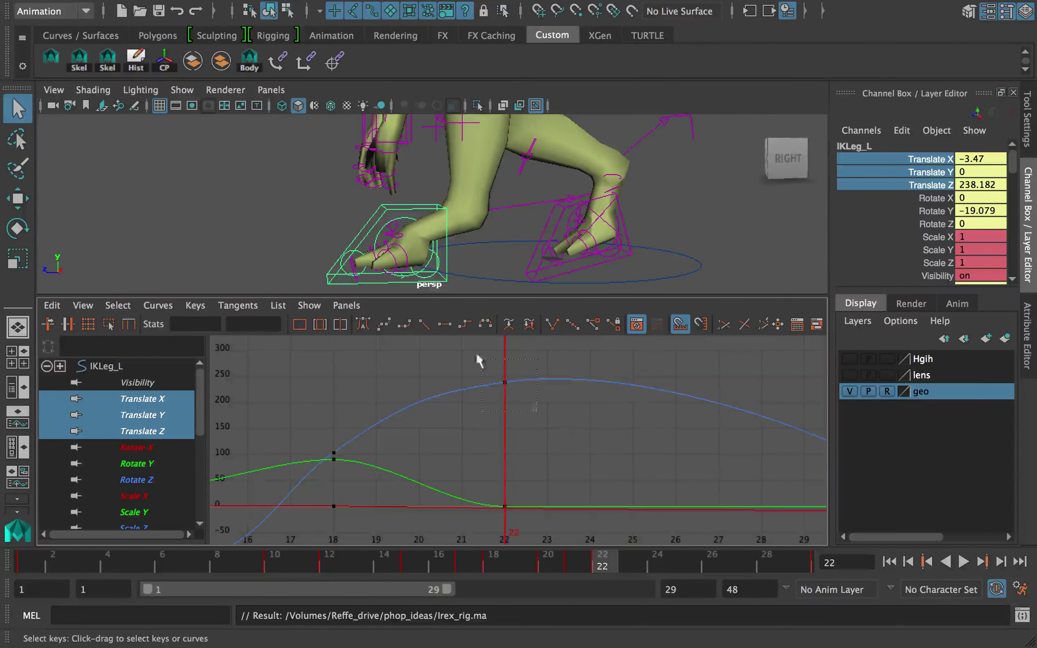
Step: Try reshaping the Translate Z curve of IKLeg_L by moving the tangent handle of its frame 22 key
left_click_drag(476, 352, 557, 416)
key("w")
middle_click_drag(559, 419, 560, 410)
key("ctrl+z")
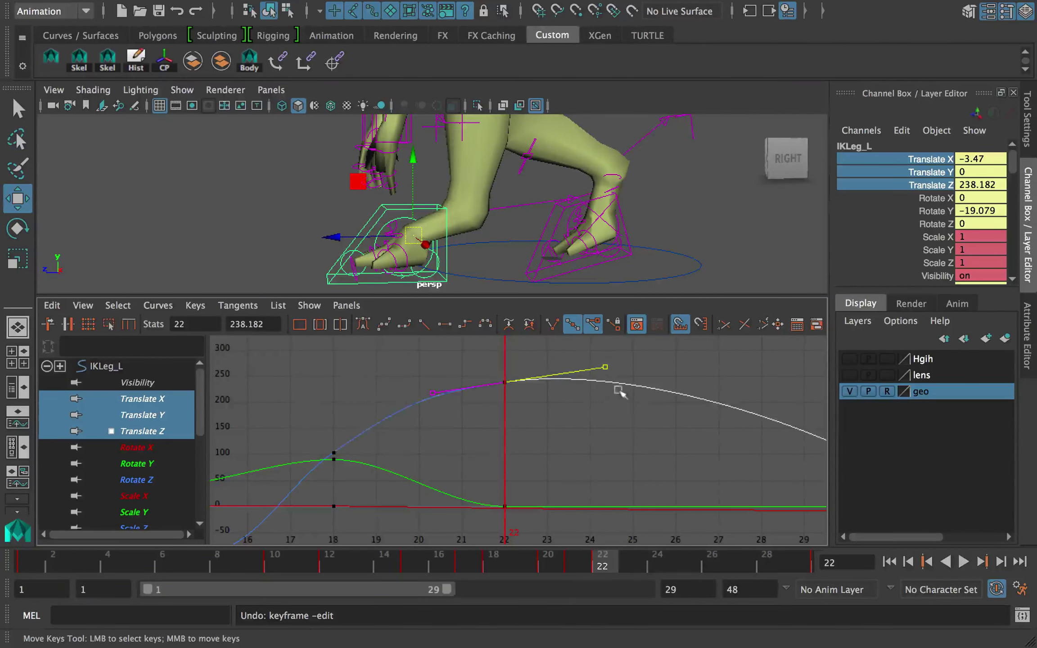
middle_click_drag(618, 390, 595, 396)
Step: Flatten the tangents of the Translate Z key at frame 22 and play back the cycle while orbiting around the feet
left_click_drag(512, 398, 482, 369)
left_click(445, 324)
left_click(542, 529)
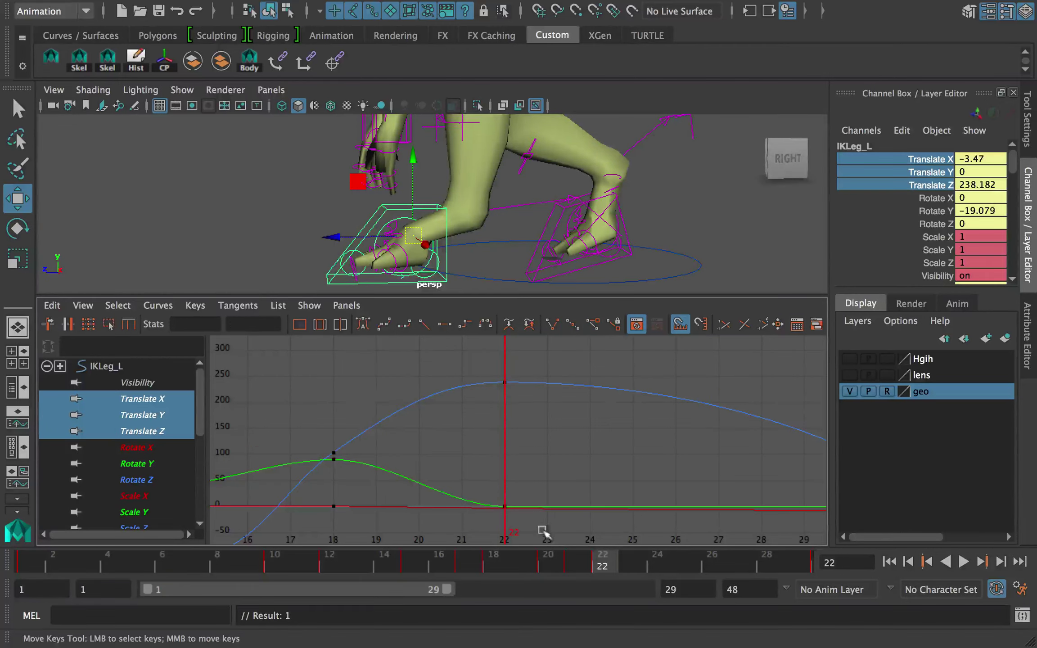
key("alt+v")
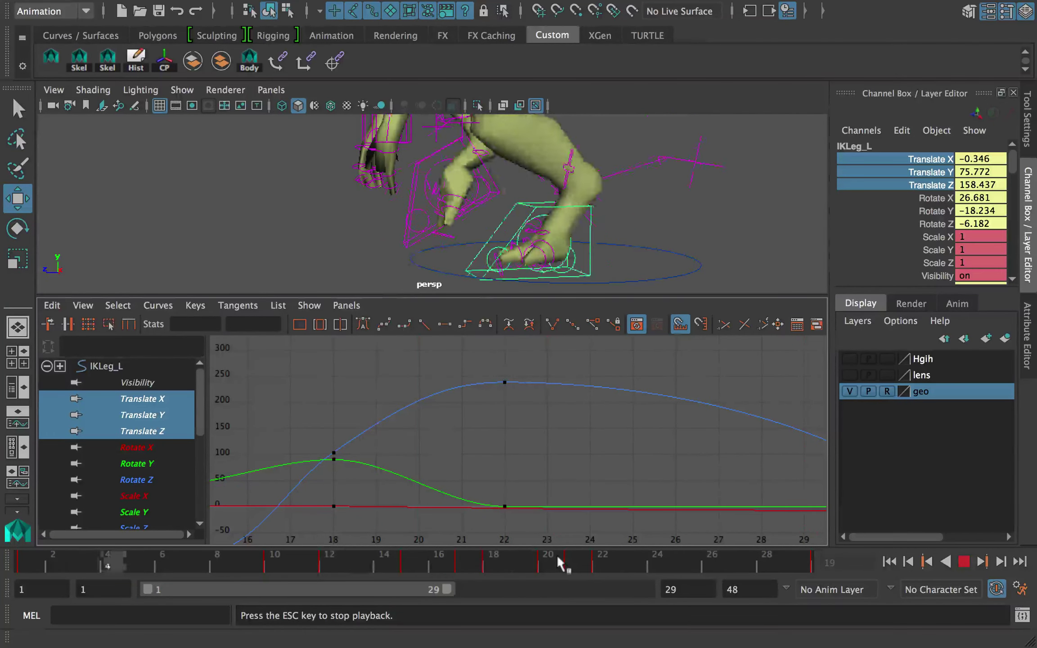
left_click_drag(620, 250, 535, 247, "alt")
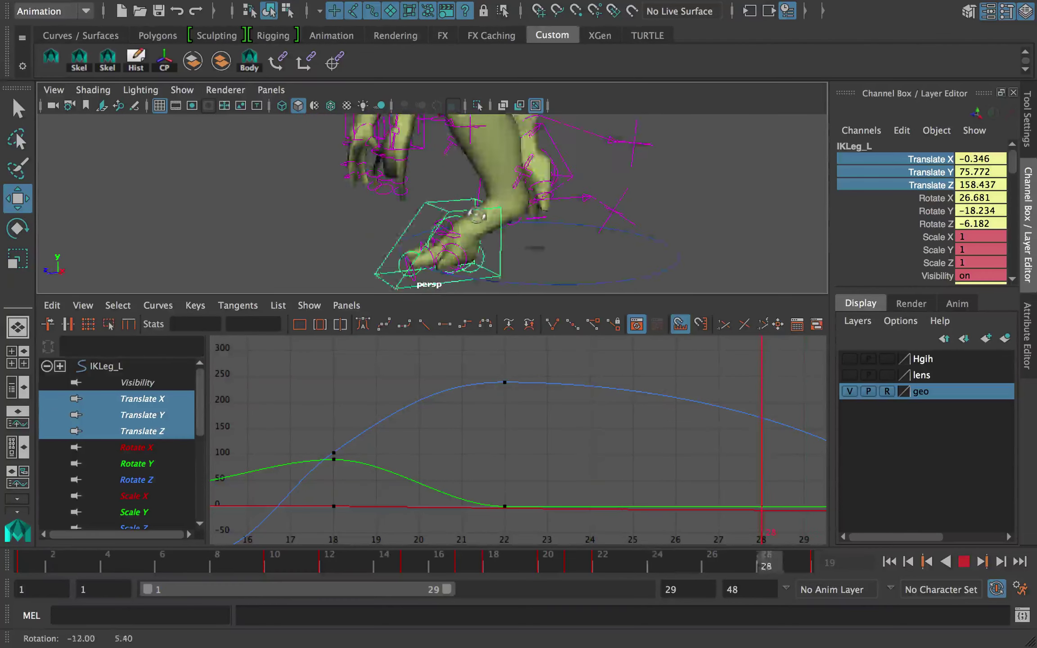
left_click_drag(477, 214, 456, 215, "alt")
key("alt+v")
Step: Save the scene with the flattened Translate Z key
key("q")
key("super+s")
key("Return")
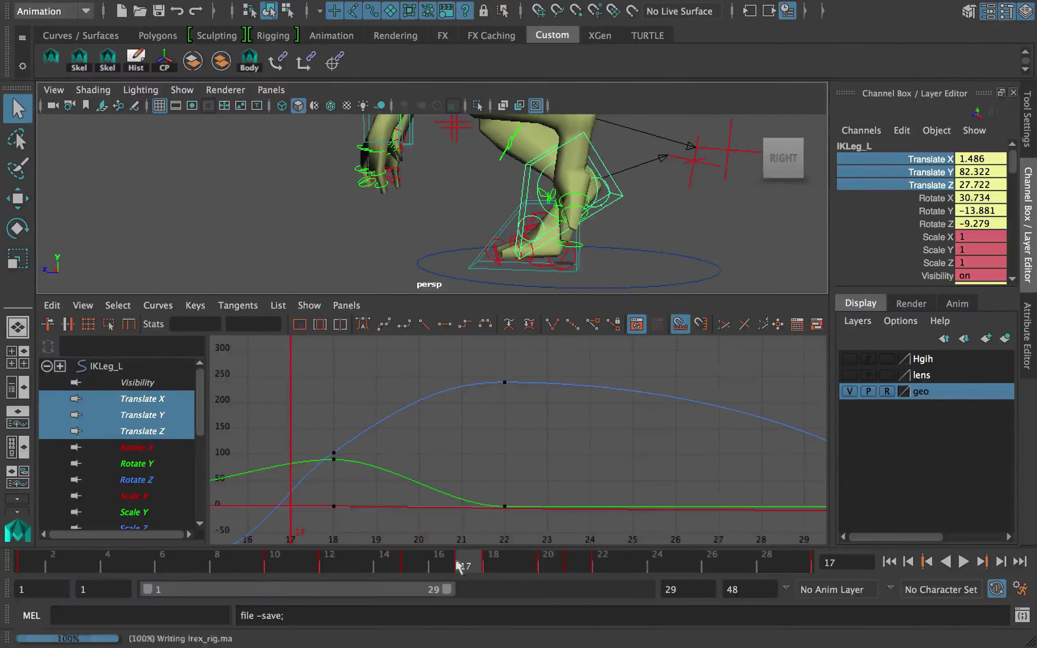
Step: Scrub back to frame 13 and play the walk cycle to check the left foot's motion
left_click_drag(456, 562, 345, 558)
key("w")
key("alt+v")
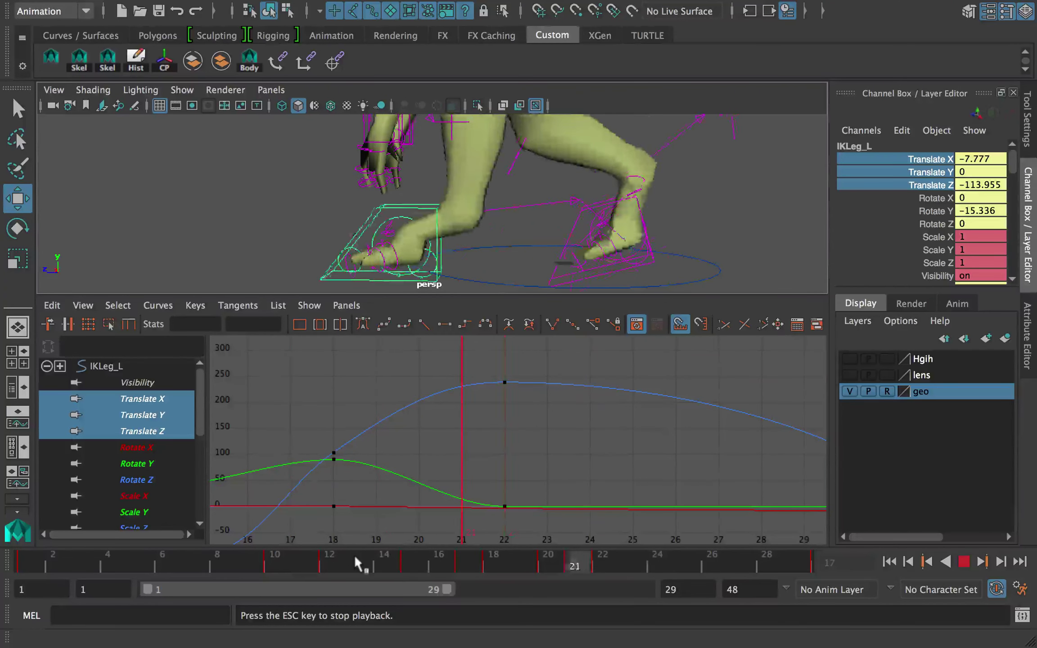
key("Escape")
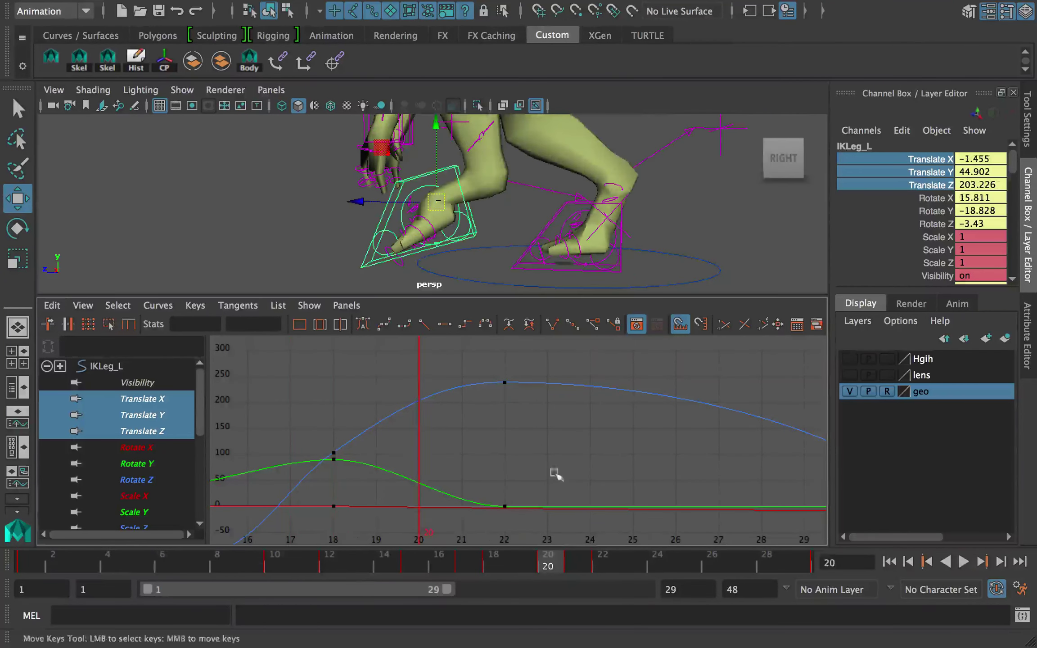
Step: Display only the Translate Z curve of IKLeg_L and fit the whole curve in the graph
scroll(554, 473, "down", 6)
scroll(412, 454, "up", 4)
left_click(178, 418)
left_click(178, 424)
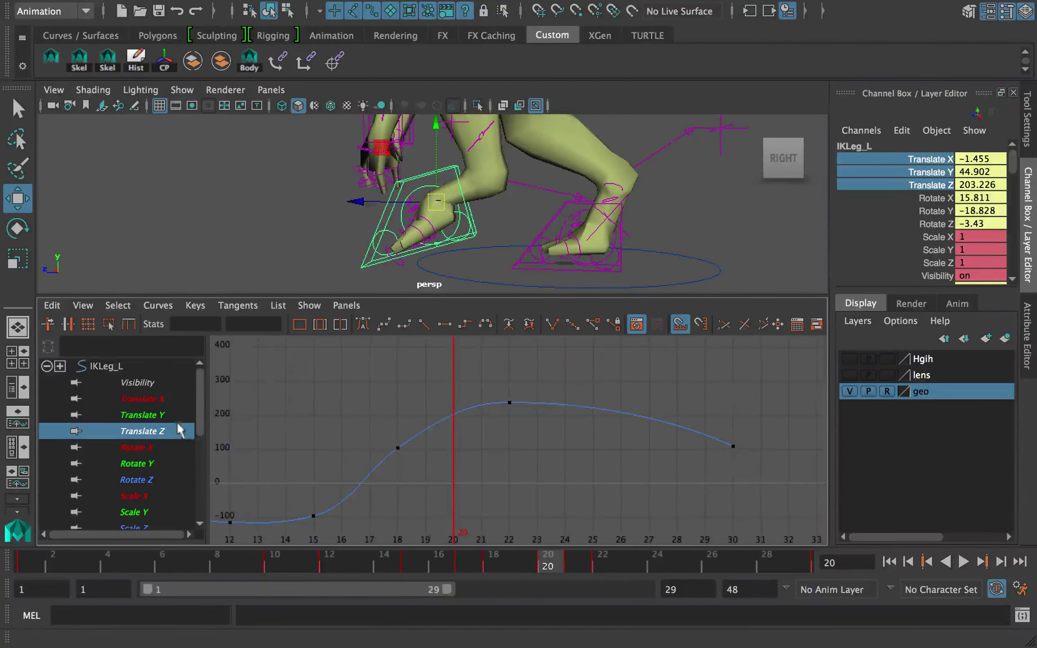
key("a")
Step: Play and scrub the cycle, and inspect the tangents of the Translate Z keys at frames 1 and 10
key("alt+v")
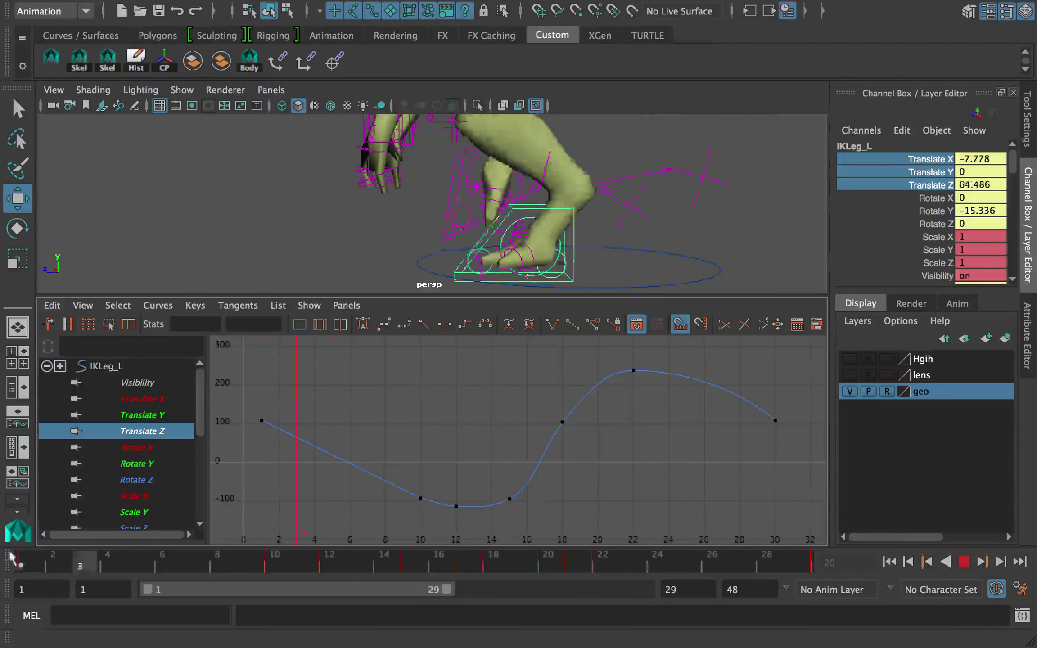
left_click_drag(11, 554, 281, 566)
left_click_drag(425, 511, 257, 399)
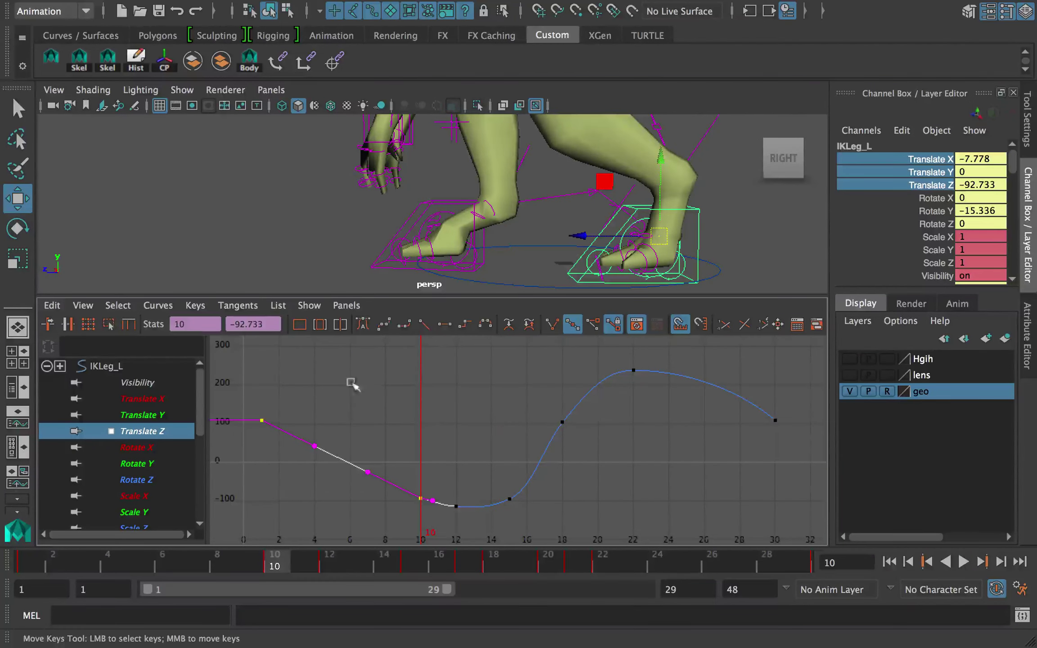
left_click(427, 401)
mouse_move(355, 552)
left_mouse_down()
mouse_move(344, 554)
mouse_move(354, 554)
left_mouse_up()
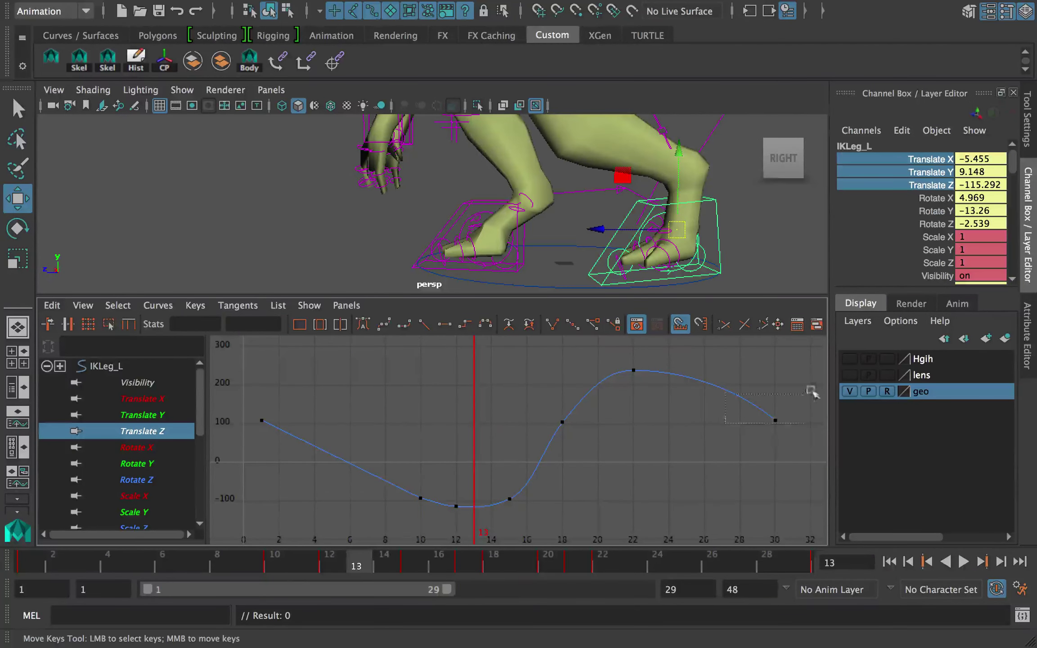
Step: Give the Translate Z key at frame 30 a linear incoming tangent and play back the cycle with the whole dinosaur in view
left_click_drag(808, 387, 725, 431)
middle_click_drag(780, 403, 726, 369, "alt")
left_click(425, 325)
key("alt+v")
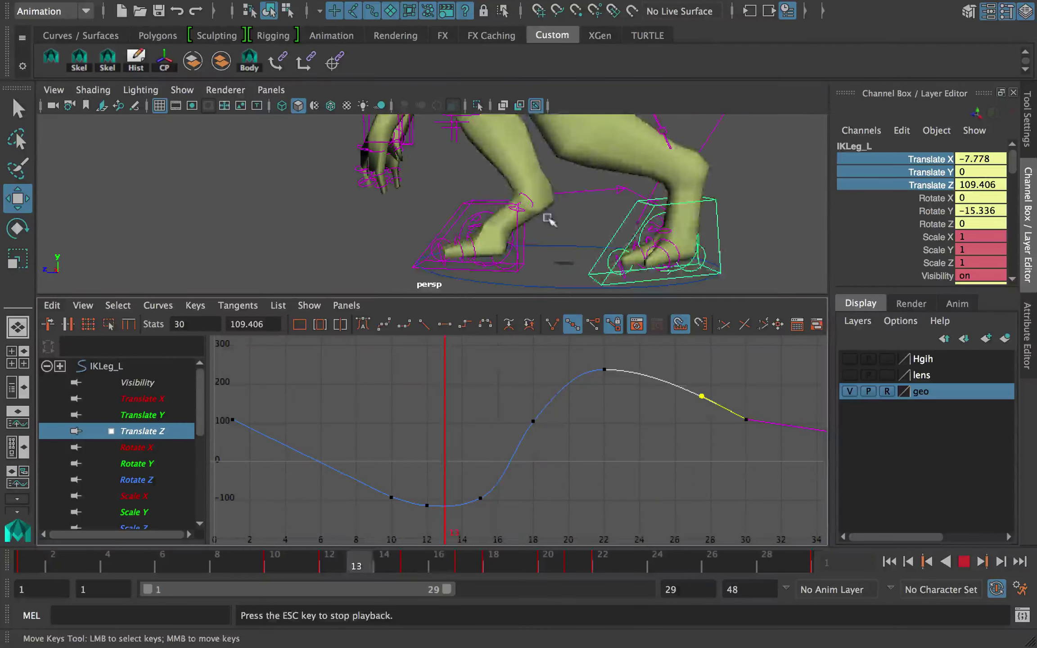
scroll(513, 189, "down", 5)
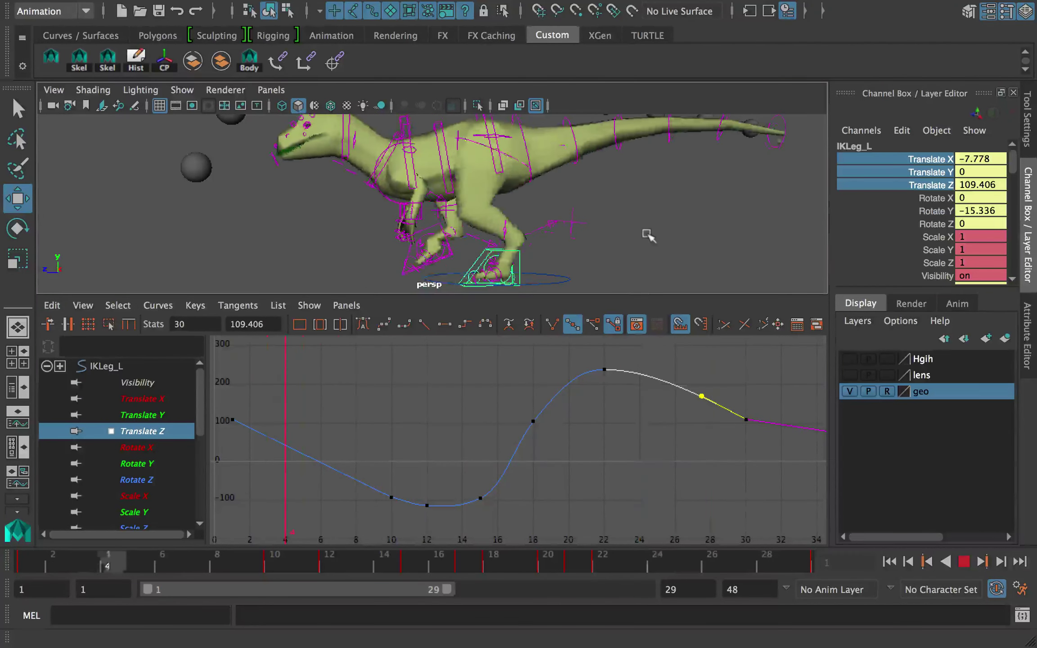
key("Escape")
Step: Orbit to a front three-quarter view of the dinosaur and save the scene
left_click_drag(463, 227, 535, 231, "alt")
key("q")
key("super+s")
left_click(484, 346)
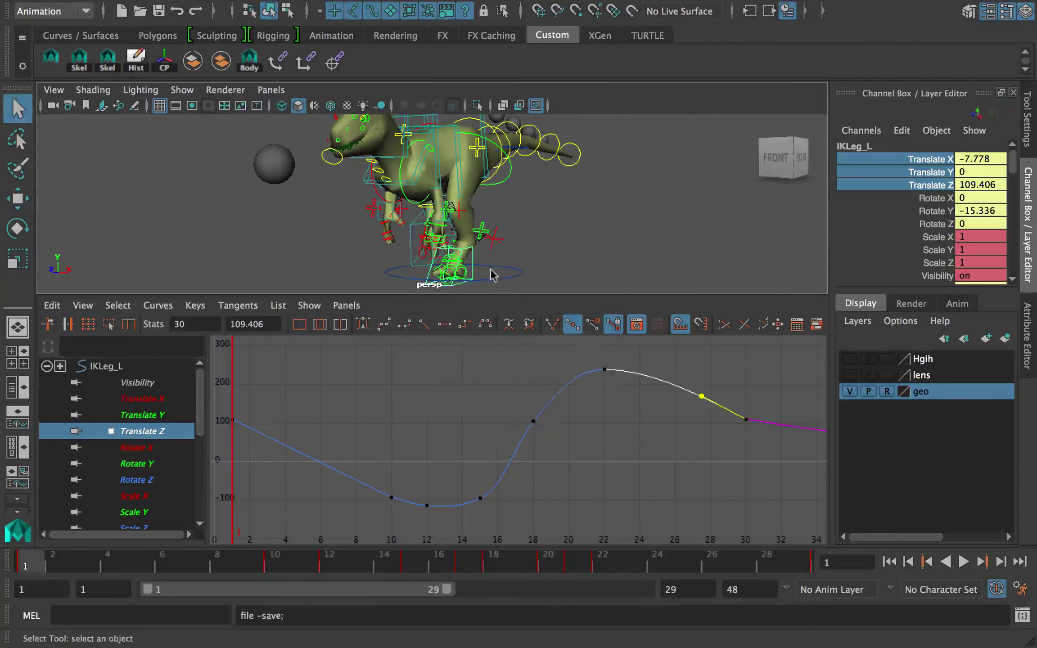
Step: Enlarge the perspective view and play the walk cycle from front three-quarter and top-front angles
key("w")
key("space")
middle_click_drag(517, 240, 519, 247, "alt")
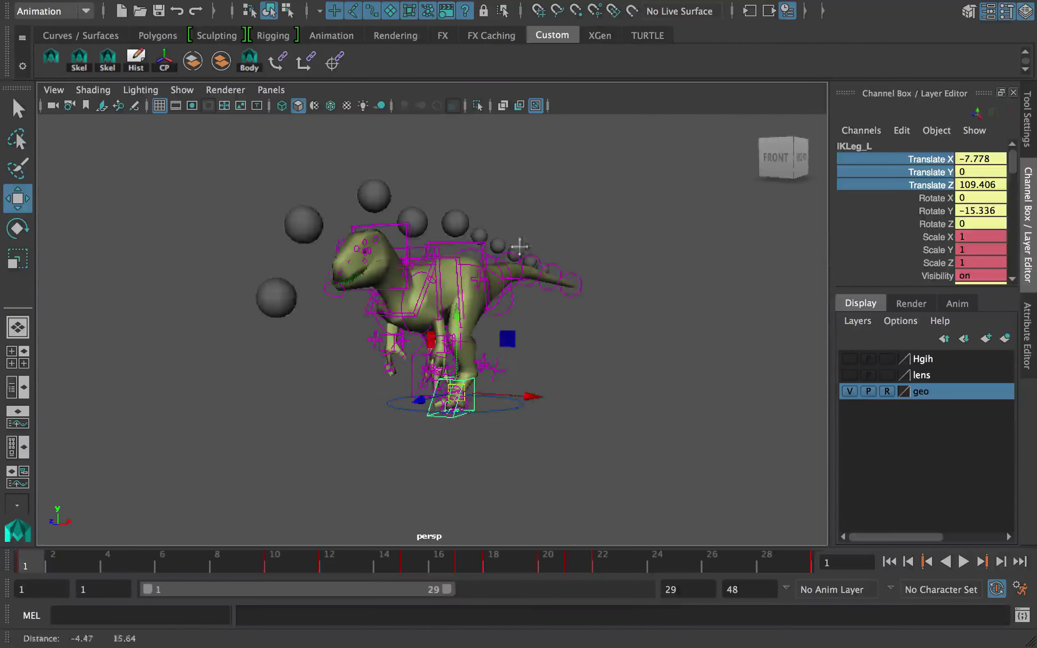
scroll(520, 252, "up", 3)
left_click(513, 322)
mouse_move(514, 322)
left_mouse_down("alt")
mouse_move(553, 330)
mouse_move(502, 329)
left_mouse_up("alt")
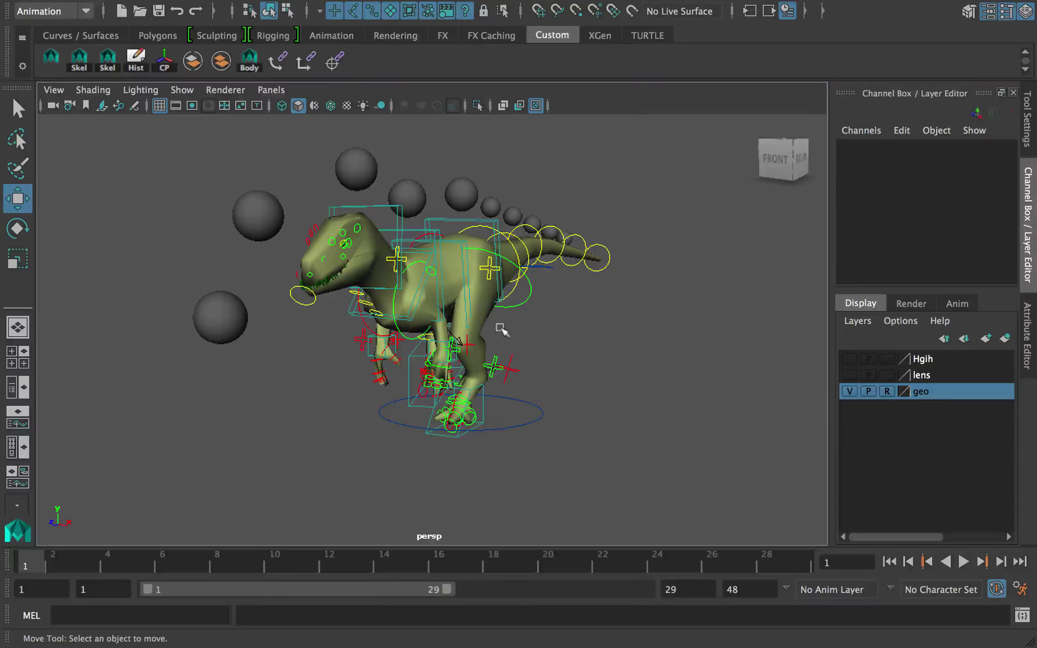
key("alt+v")
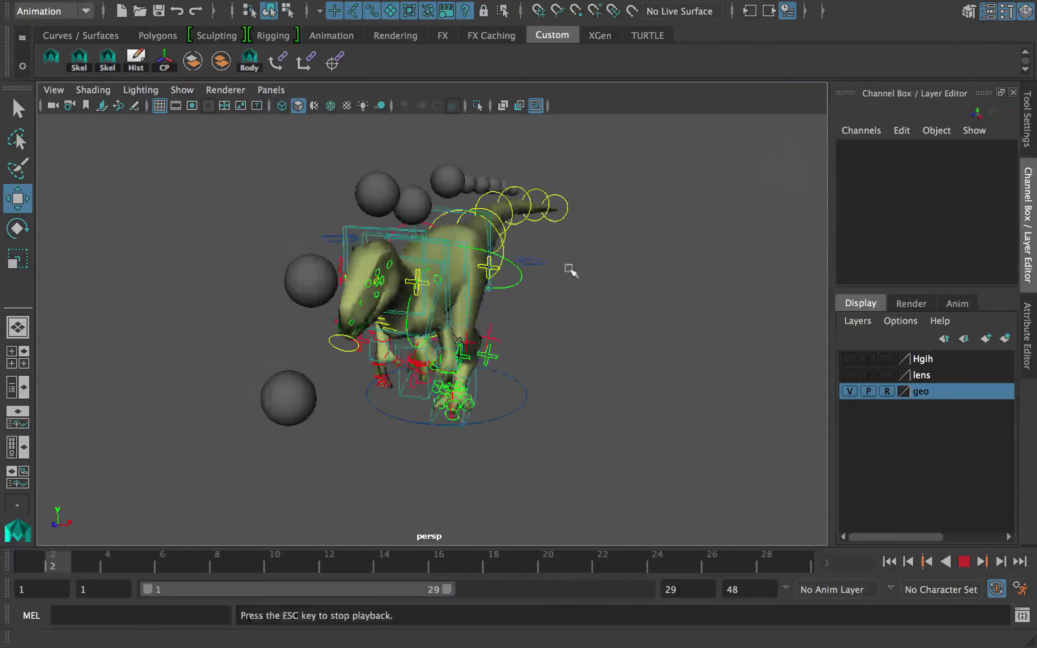
left_click_drag(569, 271, 601, 299, "alt")
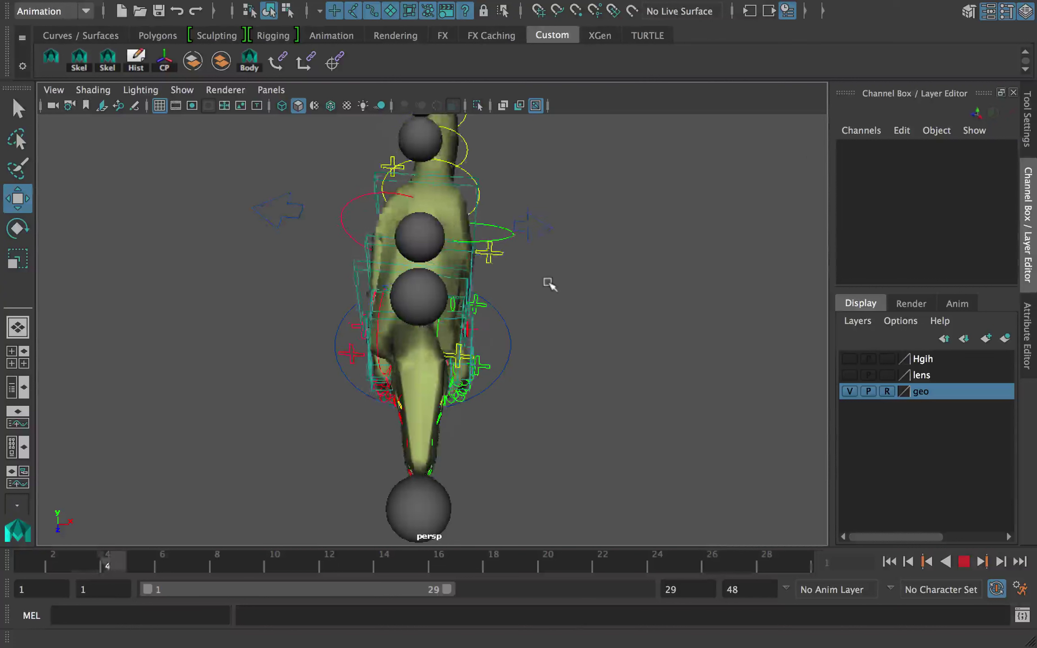
key("alt+v")
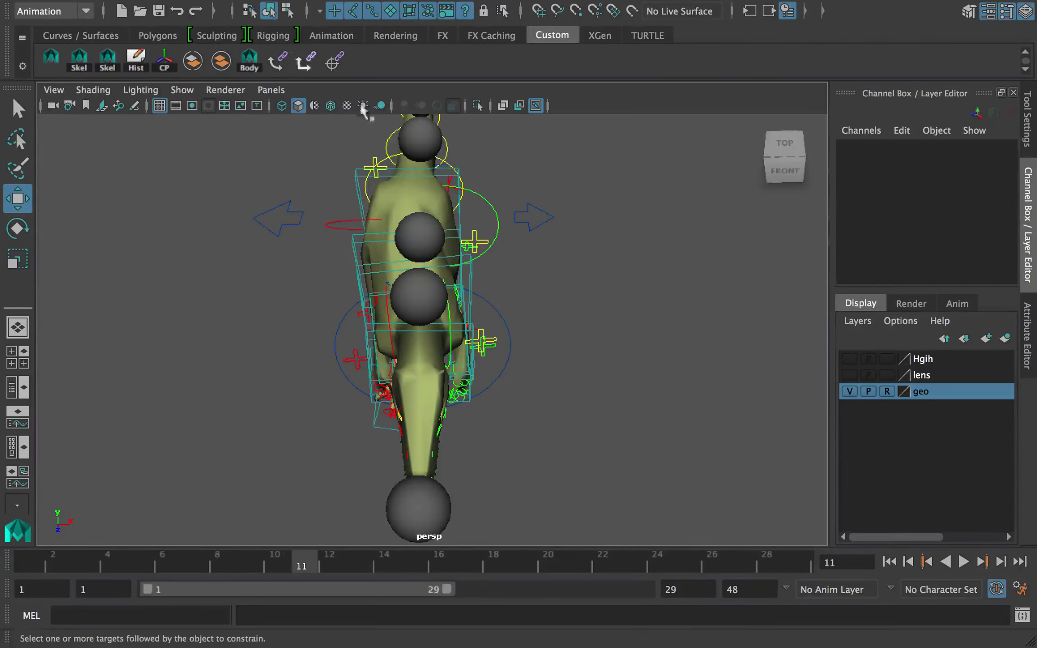
Step: Try to move the sphere pSphere10 sideways in front of the head, and undo the move
right_click_drag(455, 360, 427, 373, "alt")
middle_click_drag(427, 374, 440, 320, "alt")
left_click(432, 420)
left_click_drag(500, 420, 485, 421)
key("super+z")
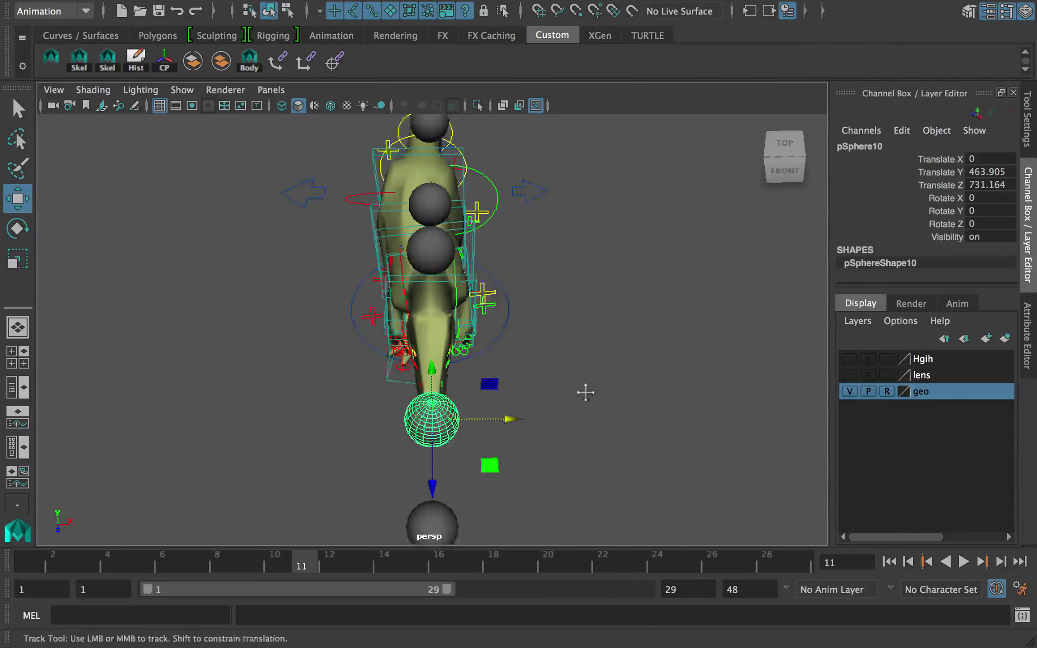
Step: Try deleting the sphere pSphere10 and undo the deletion
right_click_drag(586, 392, 531, 394, "alt")
key("e")
left_click_drag(531, 394, 450, 385, "alt")
key("Delete")
key("super+z")
key("super+z")
left_click_drag(534, 366, 432, 367, "alt")
key("q")
middle_click_drag(432, 366, 481, 355, "alt")
left_click_drag(450, 356, 369, 356, "alt")
left_click(303, 385)
left_click_drag(303, 386, 480, 407, "alt")
key("w")
key("super+z")
key("e")
key("q")
Step: Try to move the neck control IKSpline2_M sideways and undo the move
left_click_drag(522, 328, 407, 324, "alt")
left_click(377, 304)
key("w")
key("super+z")
left_click(487, 275)
mouse_move(481, 279)
left_mouse_down("alt")
mouse_move(457, 295)
mouse_move(483, 302)
left_mouse_up("alt")
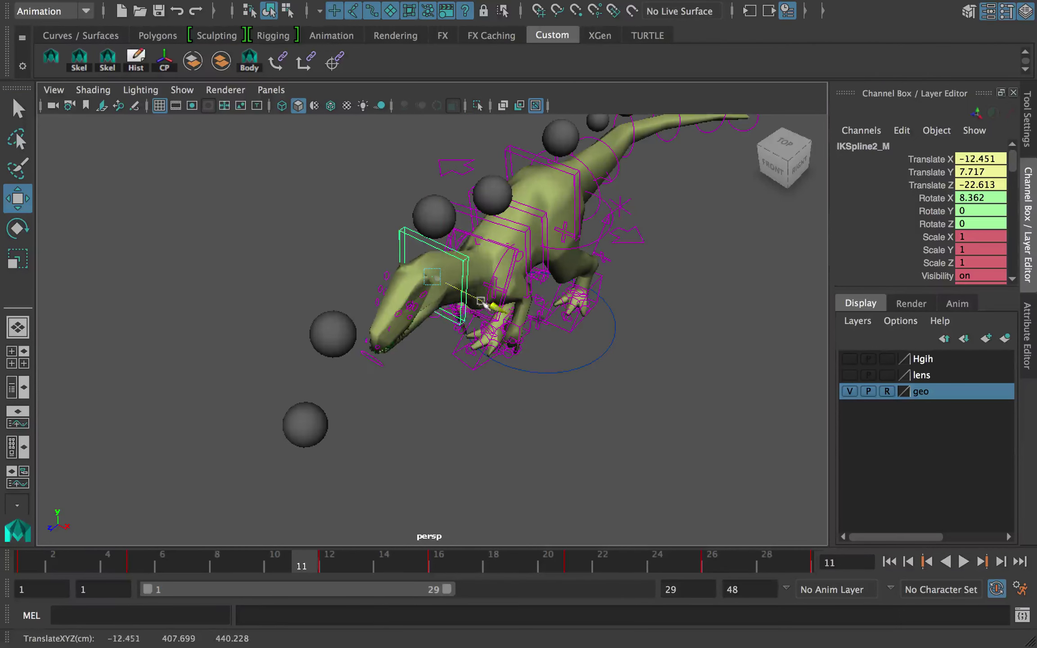
key("super+z")
Step: Try to point-constrain the neck control IKSpline2_M to the sphere pSphere10, and undo the constraint
right_click_drag(457, 311, 468, 313, "alt")
left_click_drag(468, 313, 493, 313, "alt")
left_click(354, 339)
key("q")
left_click(488, 261, "shift")
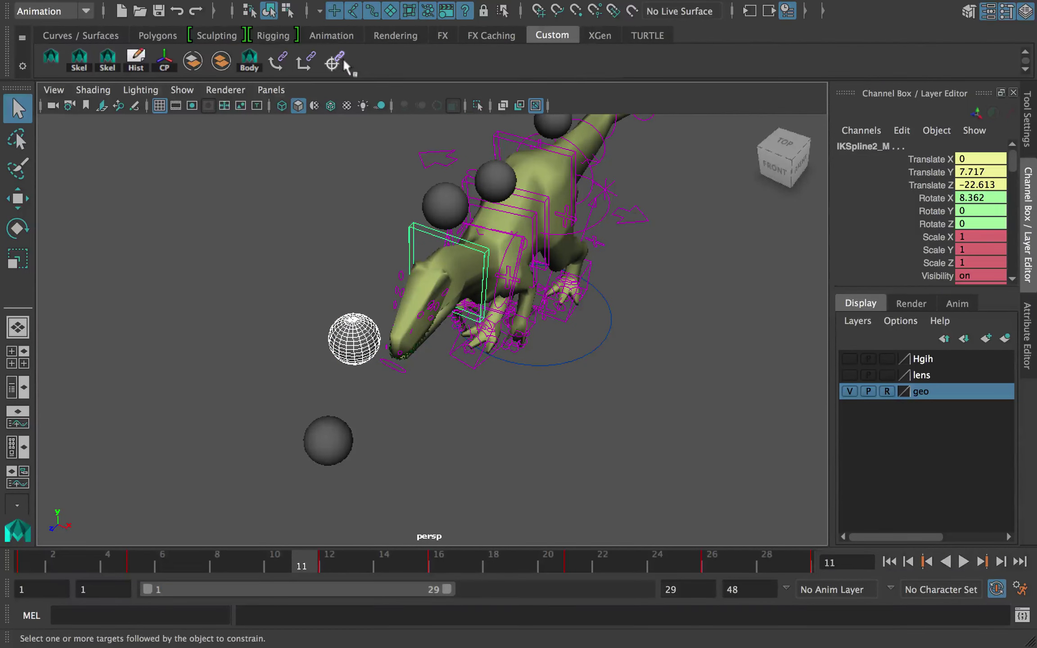
left_click(343, 62)
left_click(304, 71)
left_click_drag(471, 273, 431, 255, "alt")
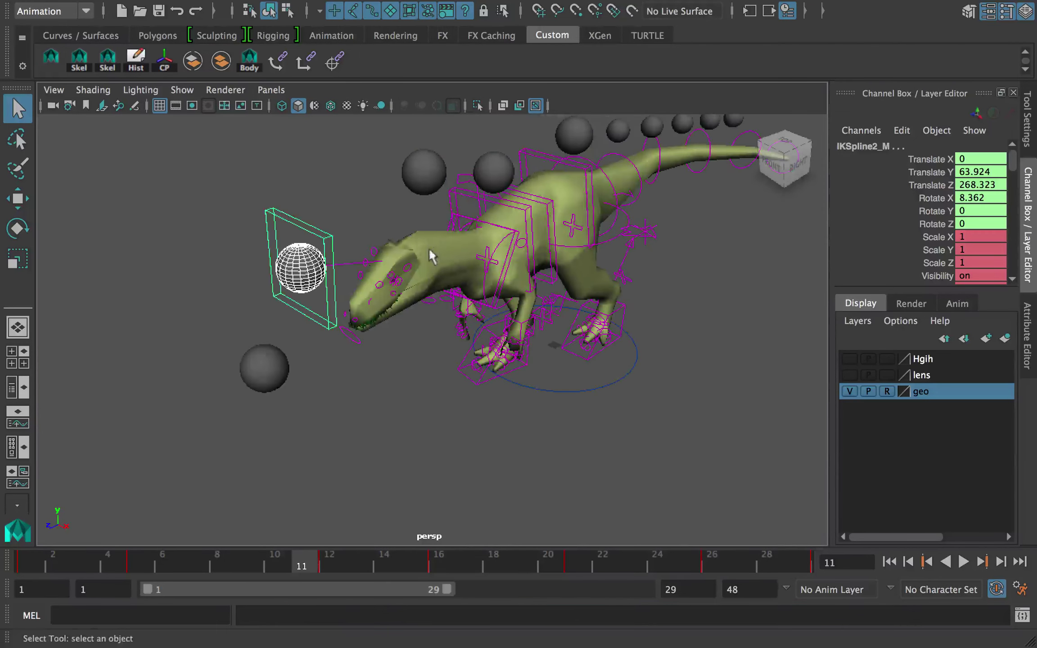
key("super+z")
Step: Try another constraint on the neck control and test it by moving and rotating the sphere pSphere10
left_click(279, 66)
left_click_drag(321, 212, 352, 224, "alt")
left_click(329, 293)
key("w")
key("ctrl+z")
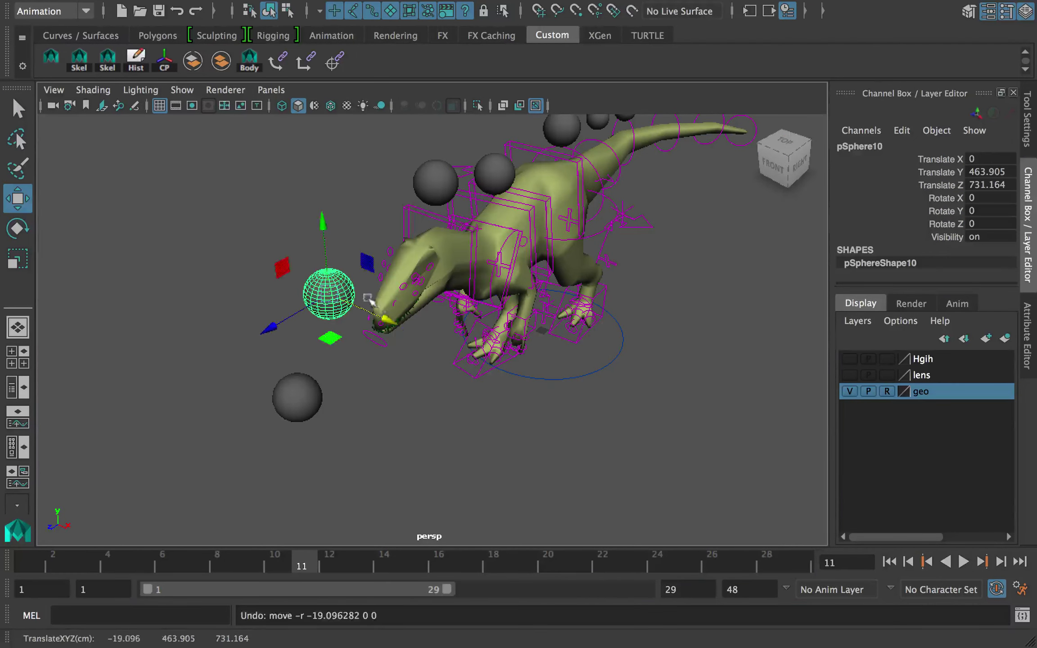
key("e")
left_click_drag(337, 282, 327, 285)
key("super+z")
Step: Test-rotate the frontmost sphere and undo the recent constraint and transform attempts
left_click(314, 392)
left_click_drag(314, 382, 319, 388)
key("super+z")
left_click(341, 300)
left_click_drag(367, 295, 335, 277, "alt")
key("super+z")
key("super+z")
key("super+z")
key("super+z")
key("super+z")
key("super+z")
key("q")
left_click(426, 211)
left_click(371, 243)
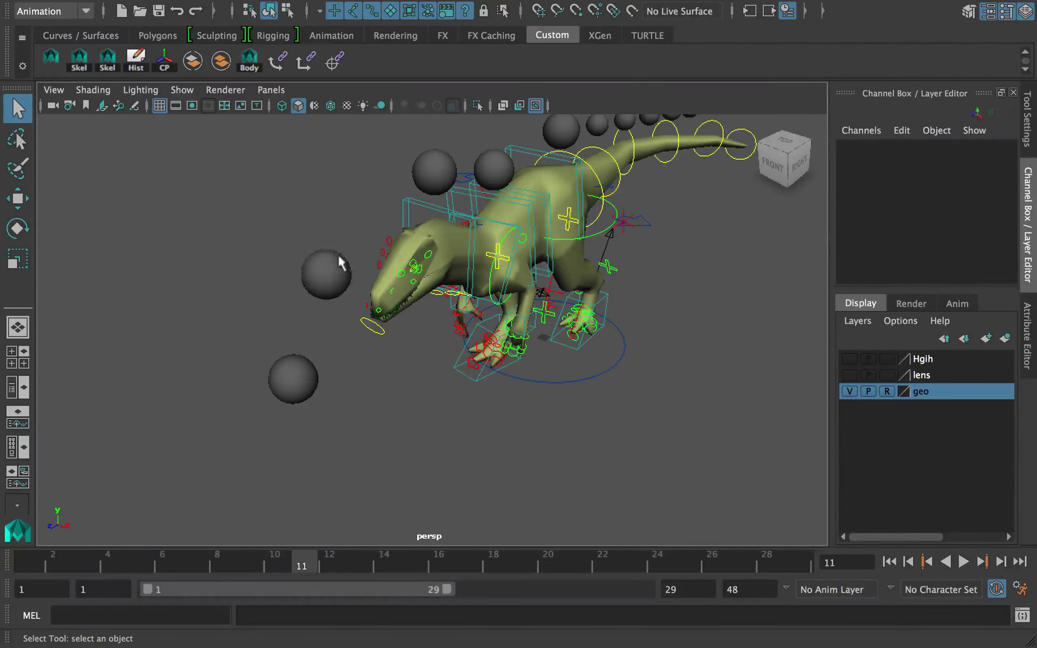
left_click(333, 266)
left_click(426, 210, "shift")
left_click_drag(565, 206, 501, 237, "alt")
key("ctrl+z")
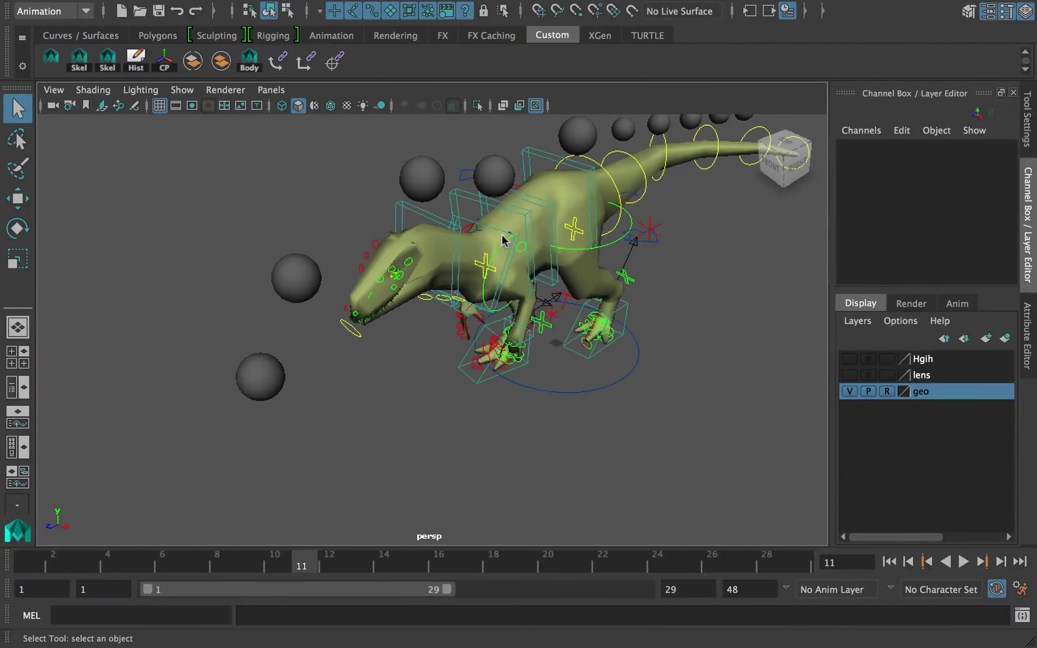
Step: Try to move the spine control IKSpline1_M sideways from two viewing angles, undoing each move
left_click(483, 233)
left_click(500, 229)
key("w")
left_click_drag(518, 285, 531, 289)
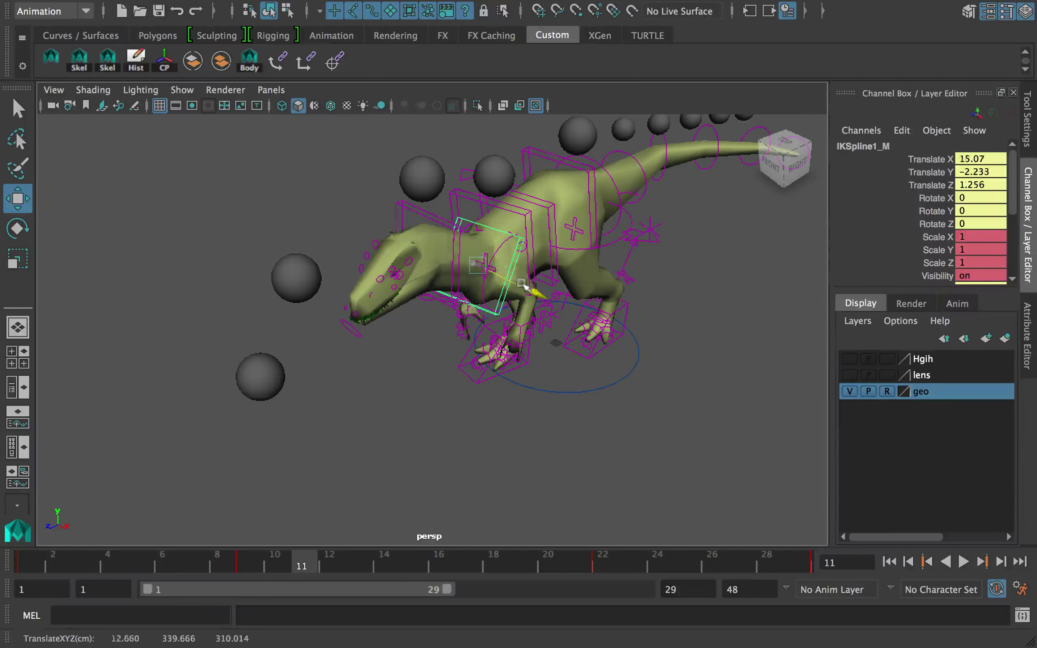
key("super+z")
left_click_drag(490, 258, 528, 273, "alt")
left_click_drag(533, 282, 535, 283)
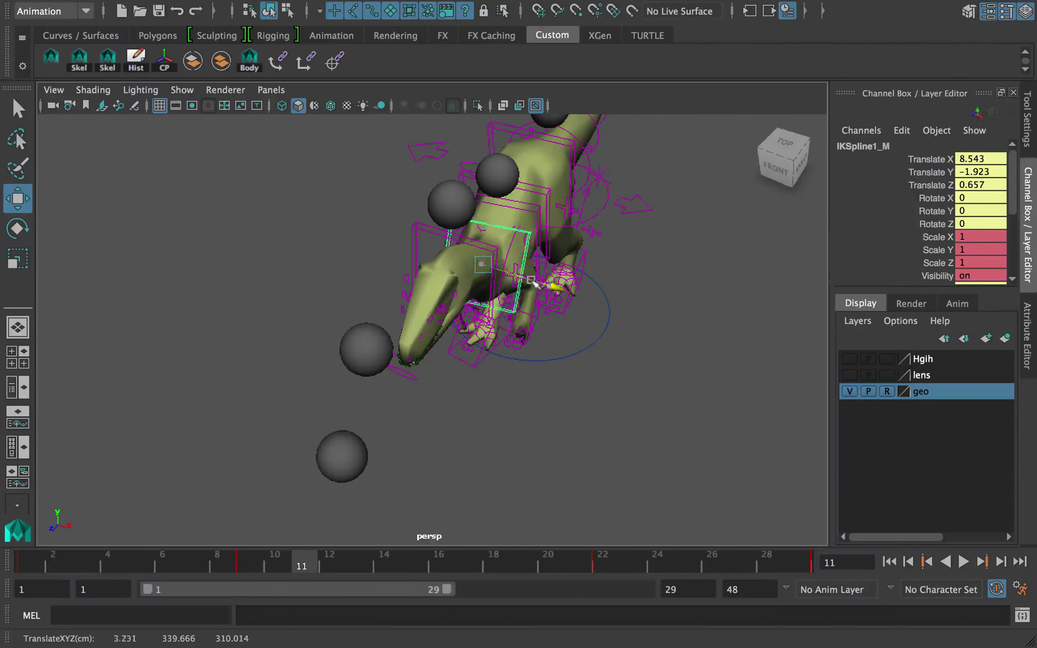
key("ctrl+z")
Step: Point-constrain the neck control IKSpline2_M to the sphere pSphere10 while maintaining the offset
left_click(415, 247)
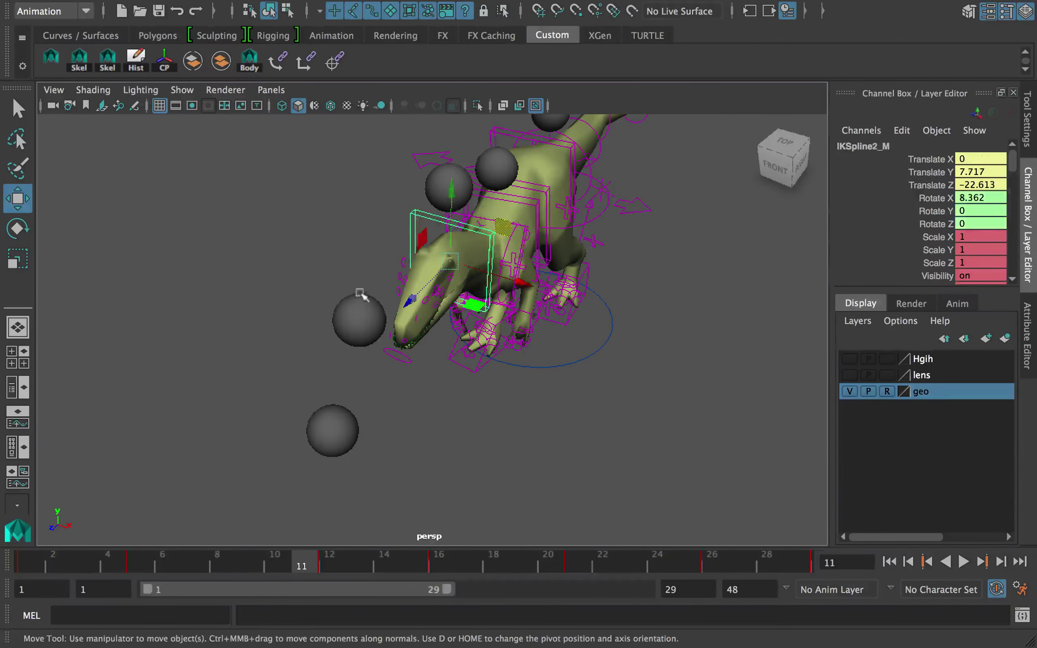
left_click(360, 298)
left_click(414, 224, "shift")
left_click(686, 9)
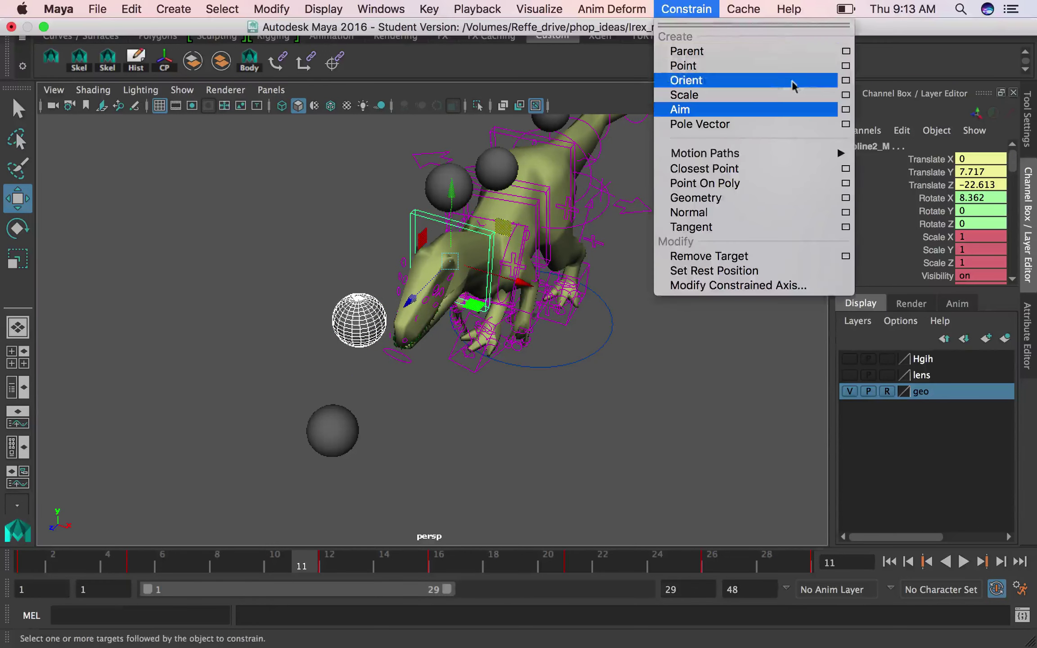
left_click(845, 65)
left_click(674, 279)
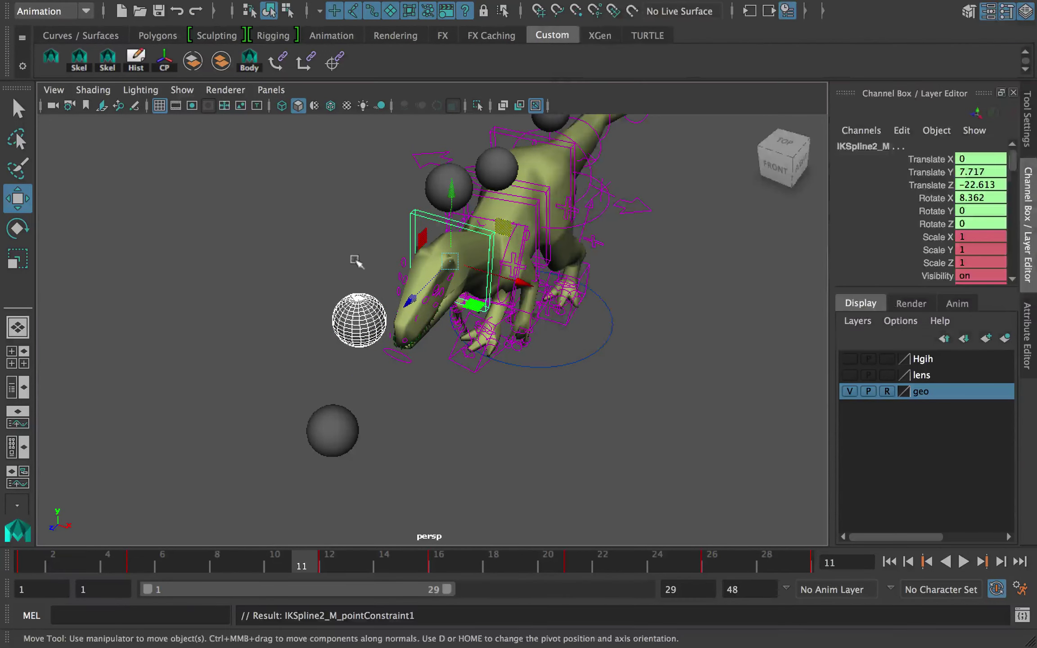
Step: Test the constraint by moving the sphere pSphere10 sideways, undo the move, and save the scene
left_click(356, 261)
left_click_drag(358, 262, 380, 260, "alt")
left_click(386, 319)
mouse_move(455, 343)
left_mouse_down()
mouse_move(467, 346)
mouse_move(447, 338)
left_mouse_up()
key("super+z")
left_click_drag(488, 278, 427, 329, "alt")
key("super+z")
key("q")
key("super+s")
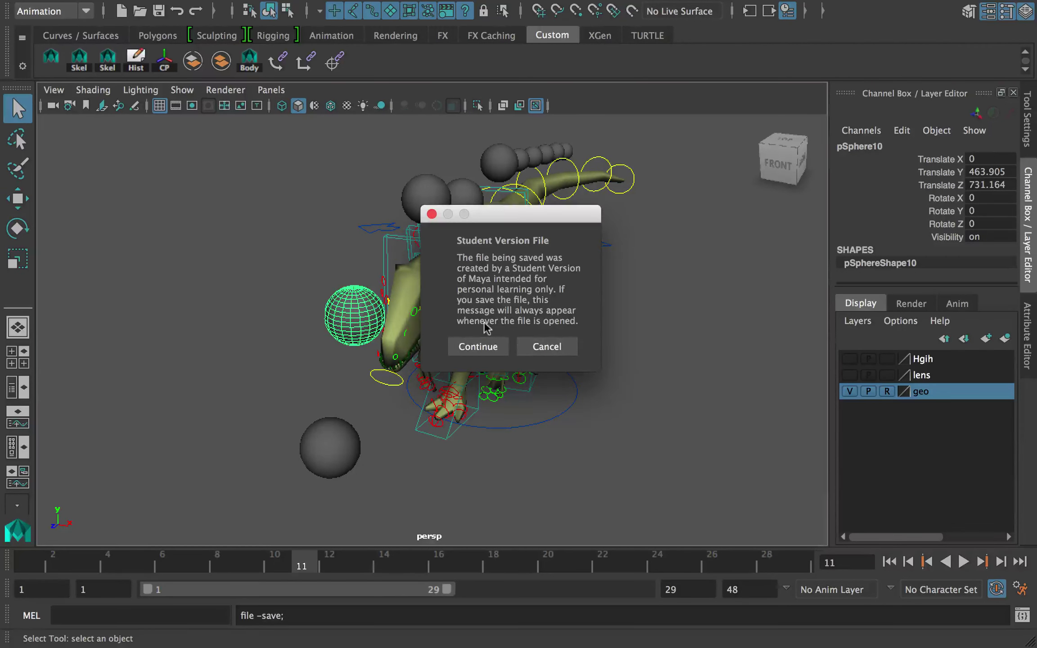
left_click(485, 347)
Step: Set the P Sphere 10W0 weight of IKSpline2_M's point constraint to 1.4 and test it by moving the sphere
left_click(432, 245)
key("w")
scroll(915, 246, "down", 5)
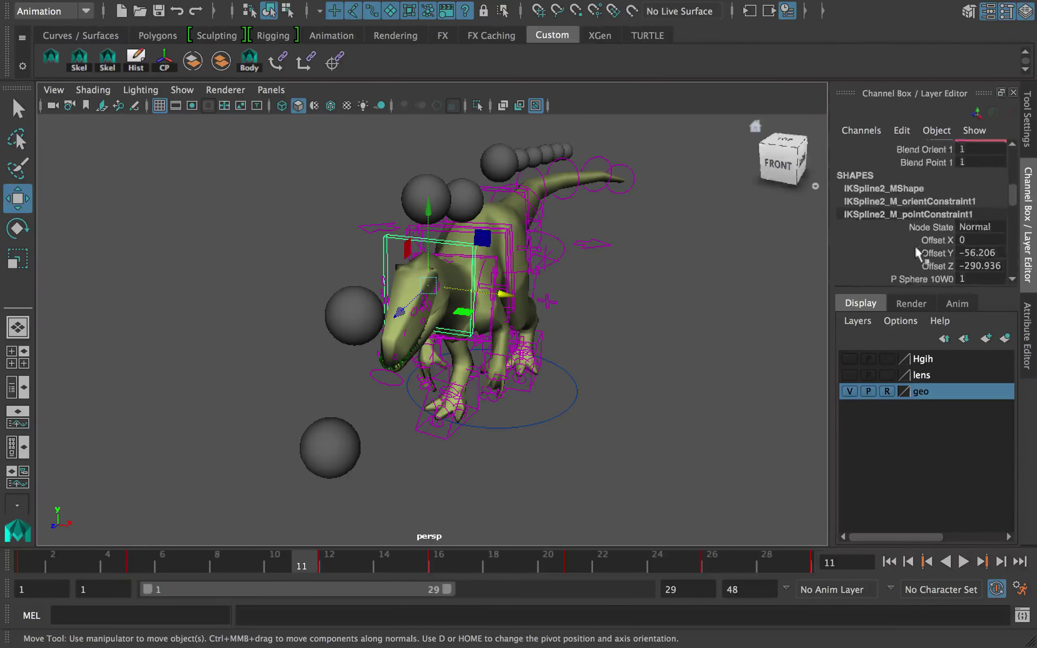
left_click(921, 244)
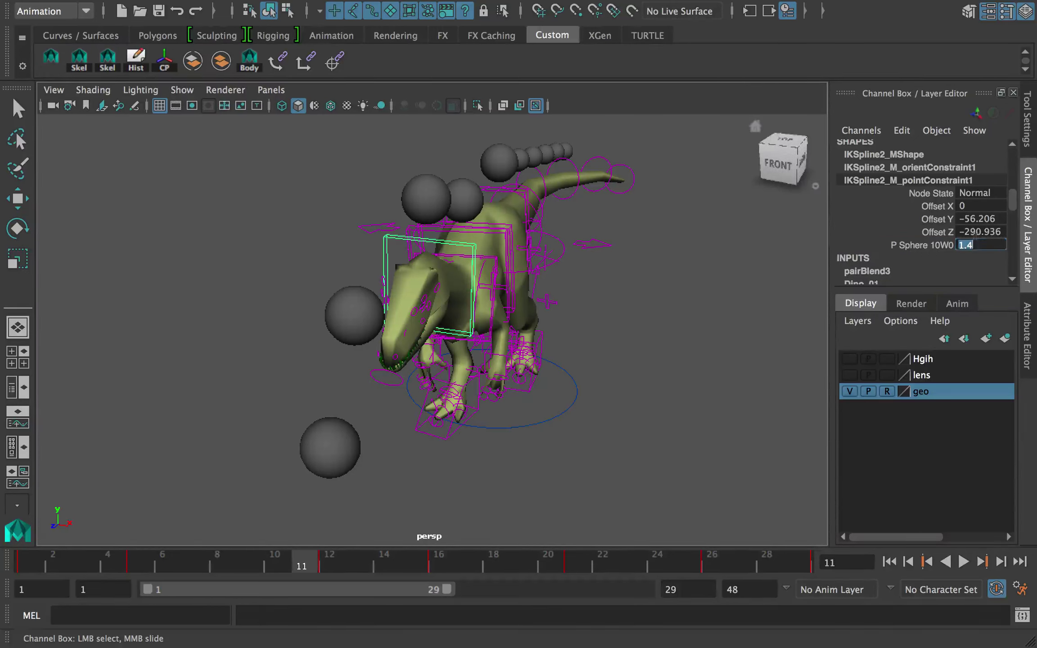
left_click(343, 320)
key("w")
left_click_drag(430, 329, 388, 324)
key("z")
Step: Set Blend Orient 1 on IKSpline2_M to 0.4 and test it by moving the sphere pSphere10, undoing the move
left_click_drag(491, 273, 469, 278, "alt")
left_click(463, 280)
scroll(923, 232, "down", 2)
scroll(921, 228, "down", 5)
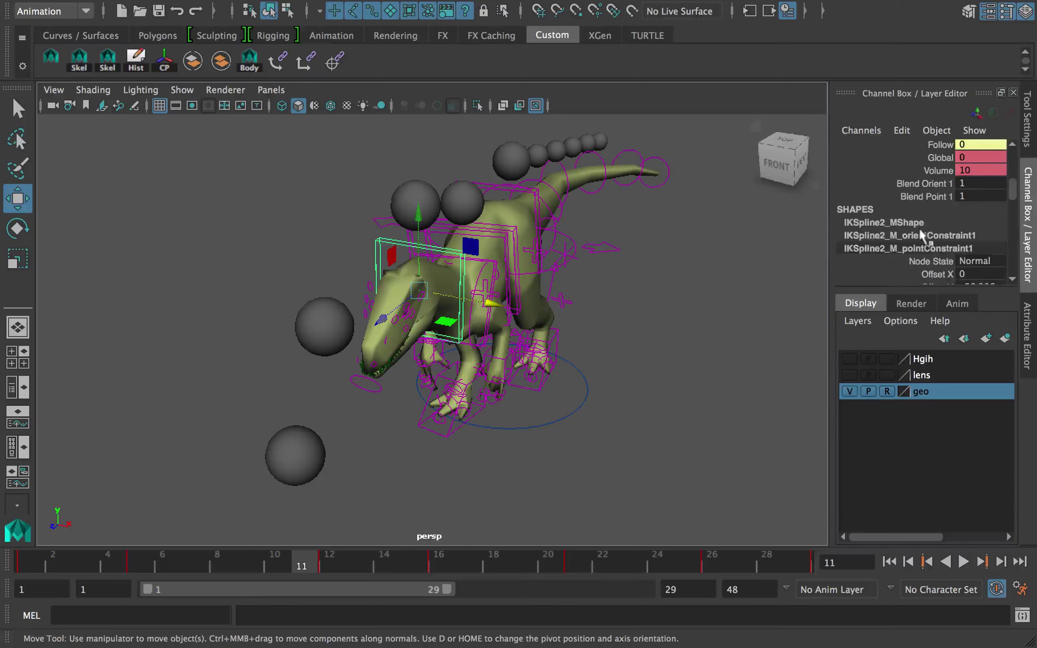
scroll(934, 229, "up", 5)
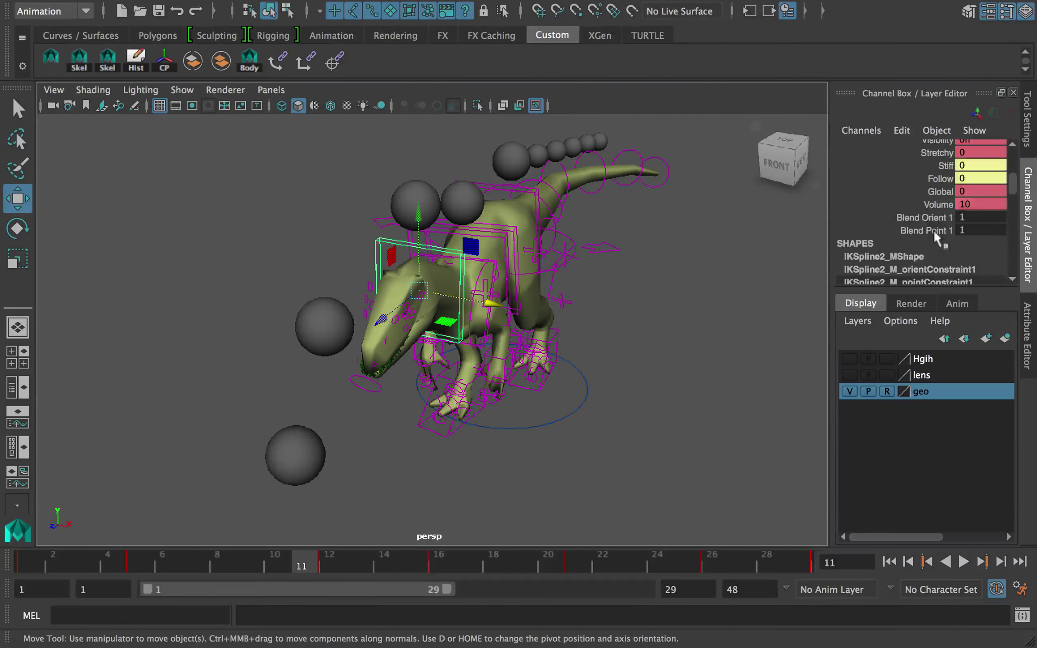
left_click(948, 218)
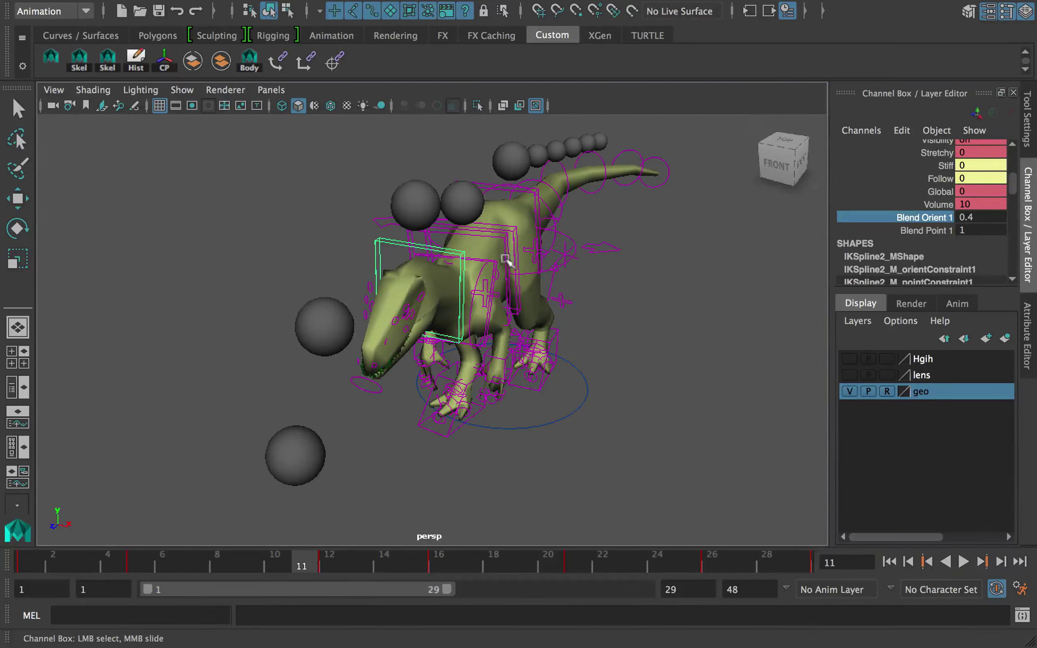
left_click(308, 317)
key("w")
left_click_drag(397, 343, 456, 343)
key("z")
Step: Test-rotate the two spheres in front of the head and undo the rotations
left_click(479, 261)
scroll(933, 224, "down", 2)
key("e")
left_click(362, 347)
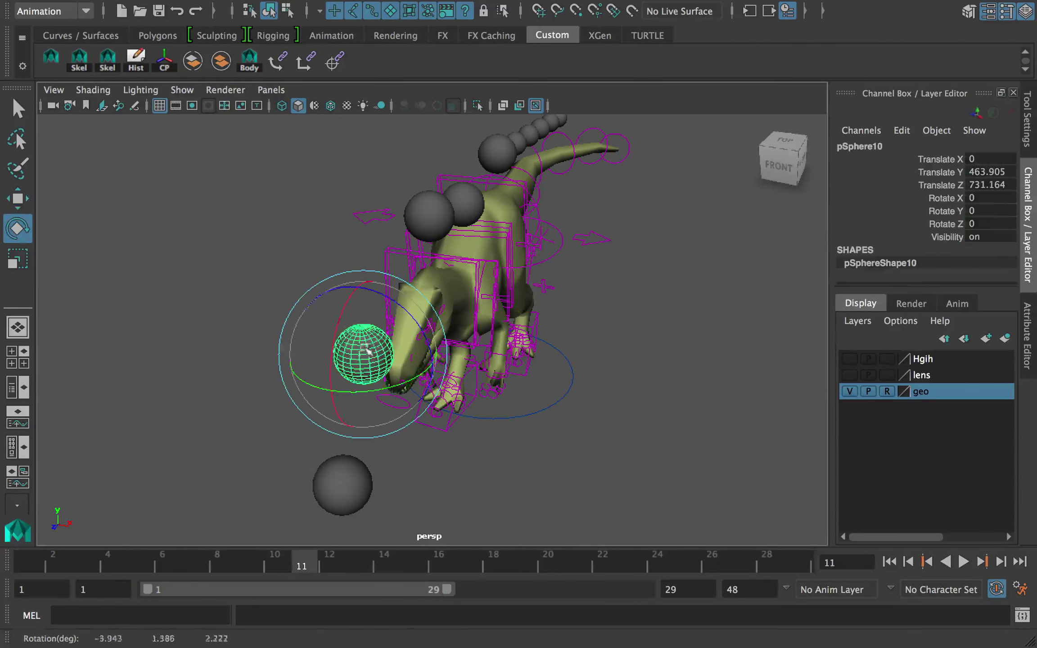
left_click_drag(366, 348, 363, 352)
left_click(346, 477)
left_click_drag(352, 466, 365, 424)
key("z")
Step: Key the sphere pSphere10 at frame 1 and extend the playback range to frame 30
key("q")
left_click(367, 353)
left_click_drag(379, 350, 483, 358, "alt")
key("w")
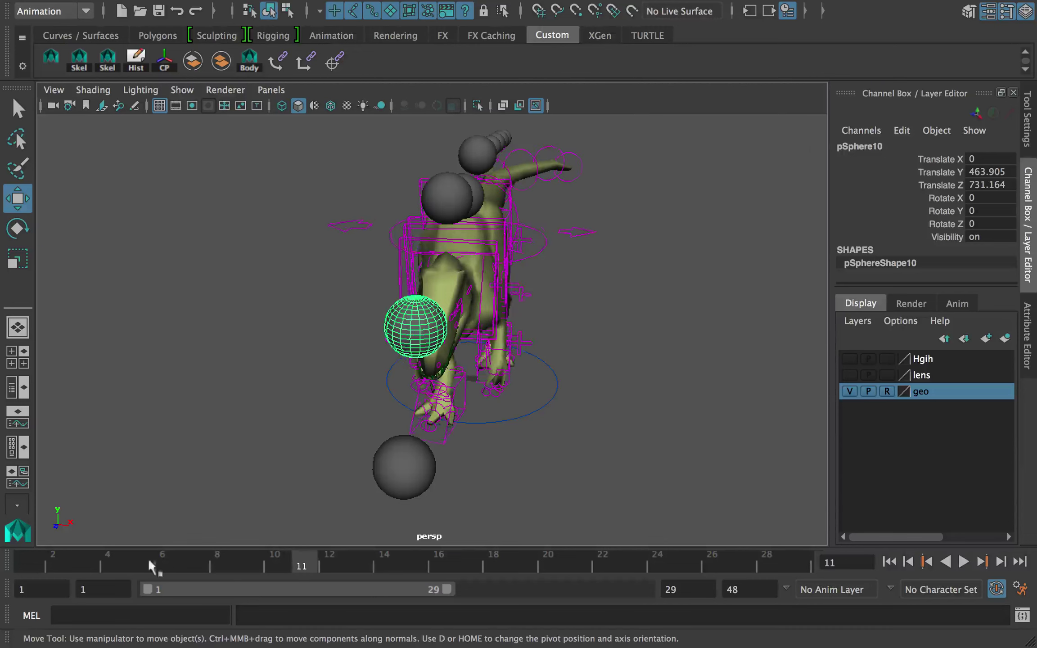
left_click_drag(150, 565, 27, 565)
left_click_drag(479, 367, 508, 365, "alt")
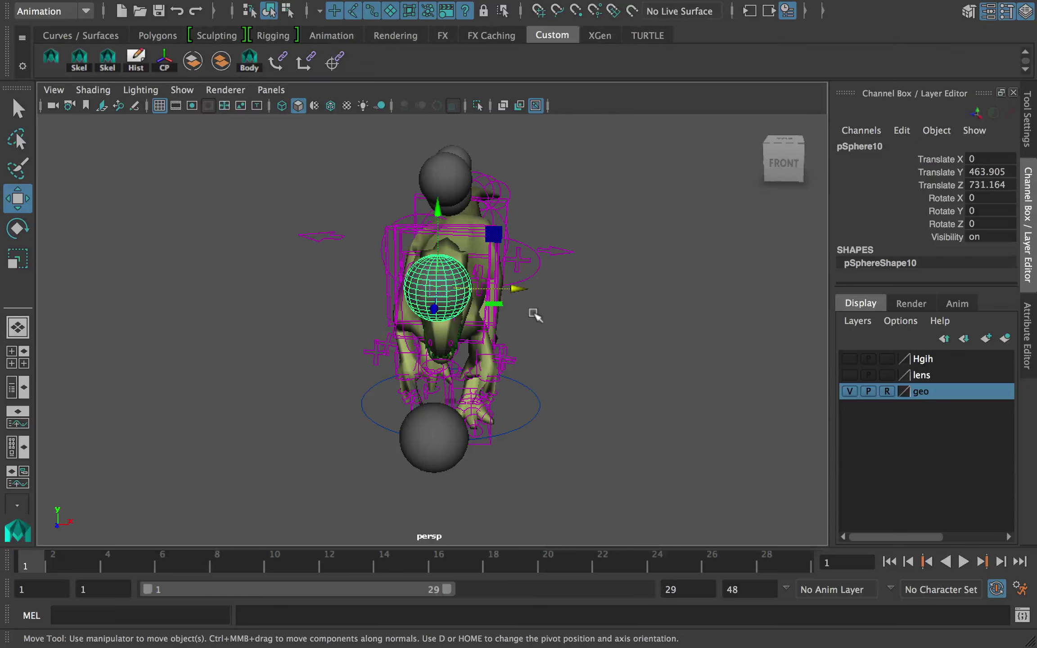
key("s")
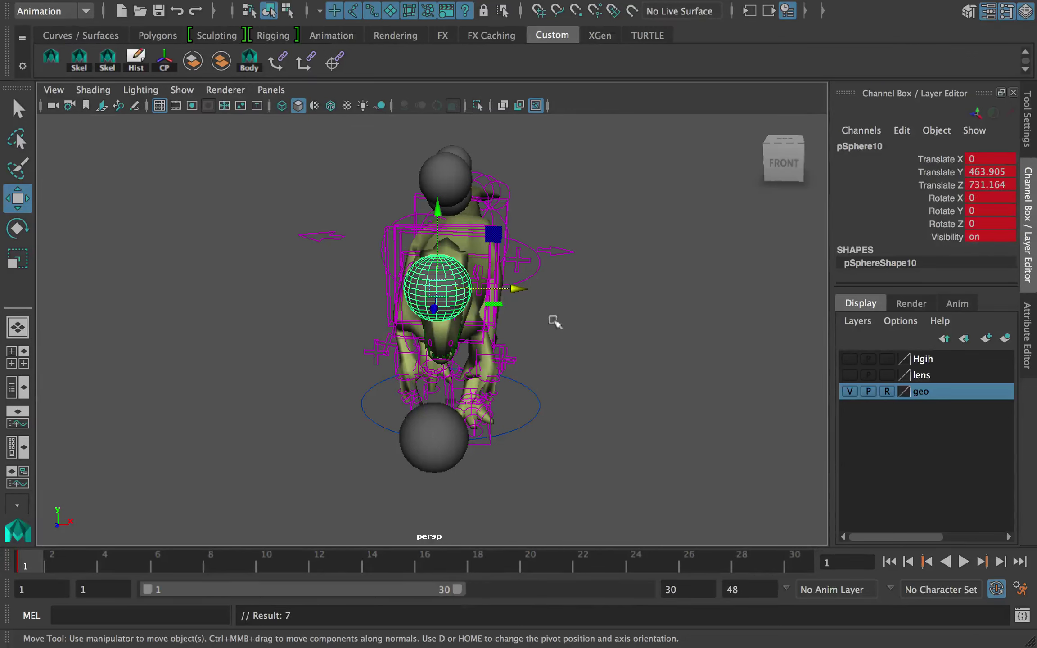
Step: Move the sphere to Translate X 3.951 at frame 1 and key the same position at frame 30
left_click_drag(518, 259, 533, 261)
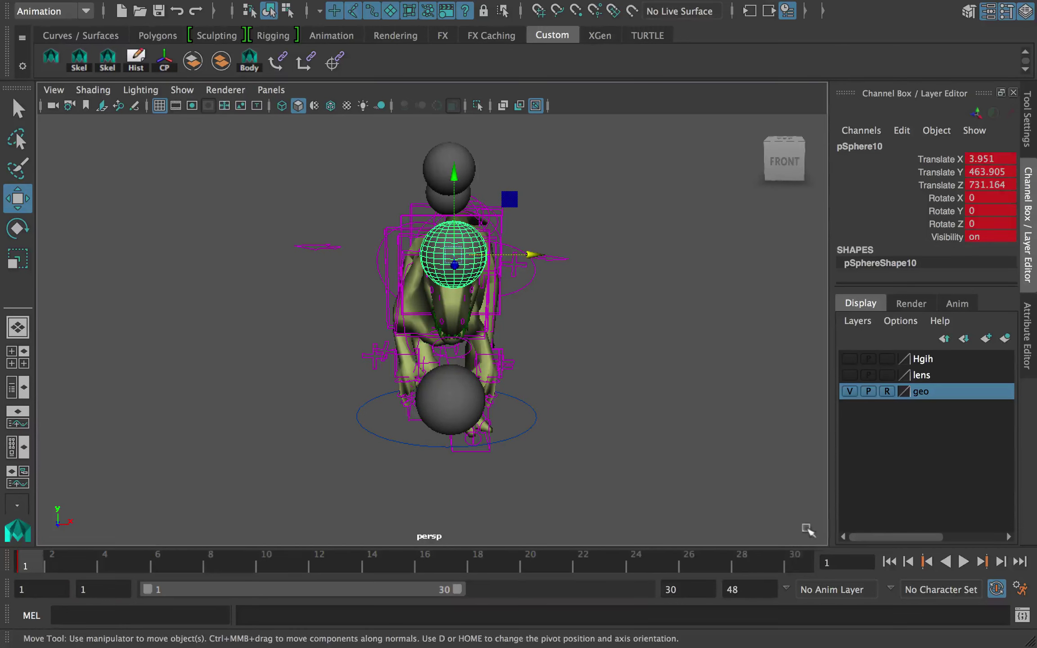
left_click(798, 562)
key("s")
Step: Move the sphere to Translate X -6.918 at frame 10, shift that key to frame 12, and play the cycle
key("alt+v")
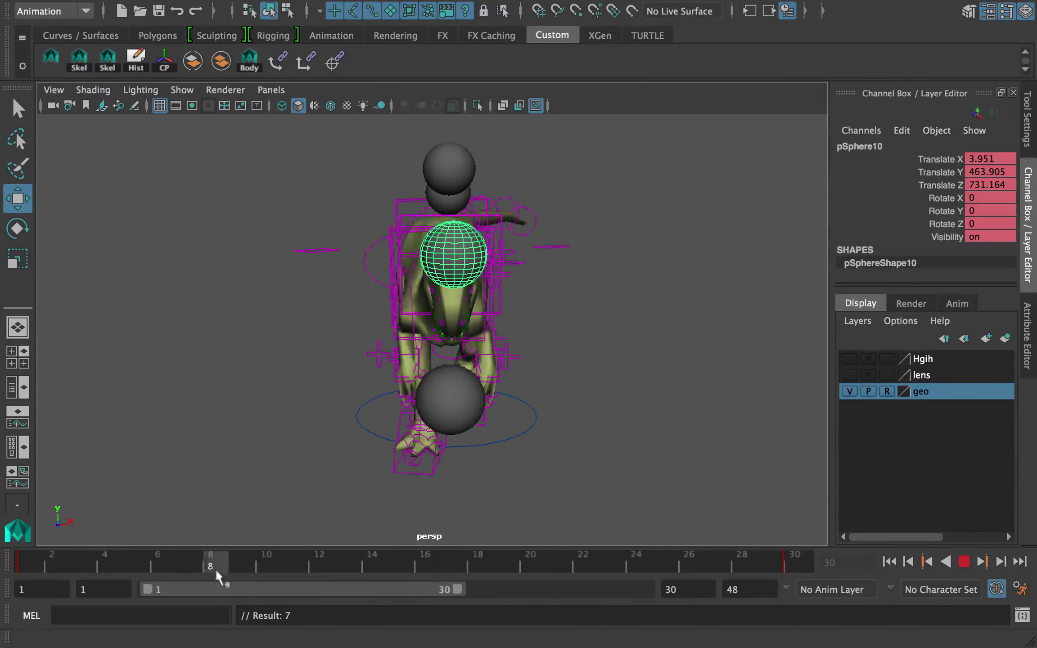
left_click(265, 567)
left_click_drag(528, 260, 524, 261)
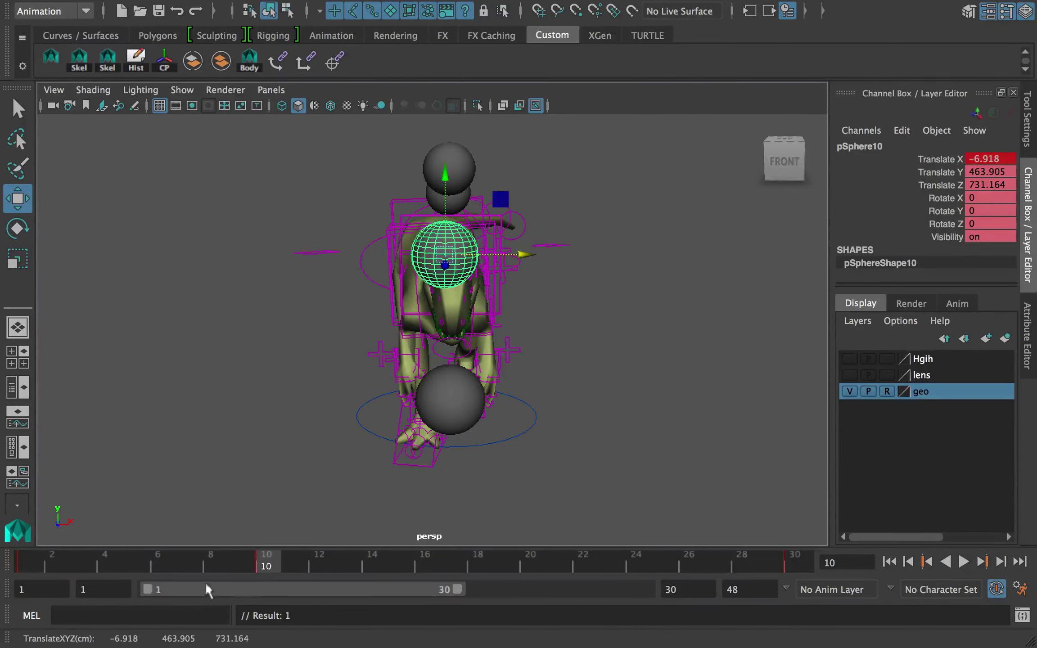
key("alt+v")
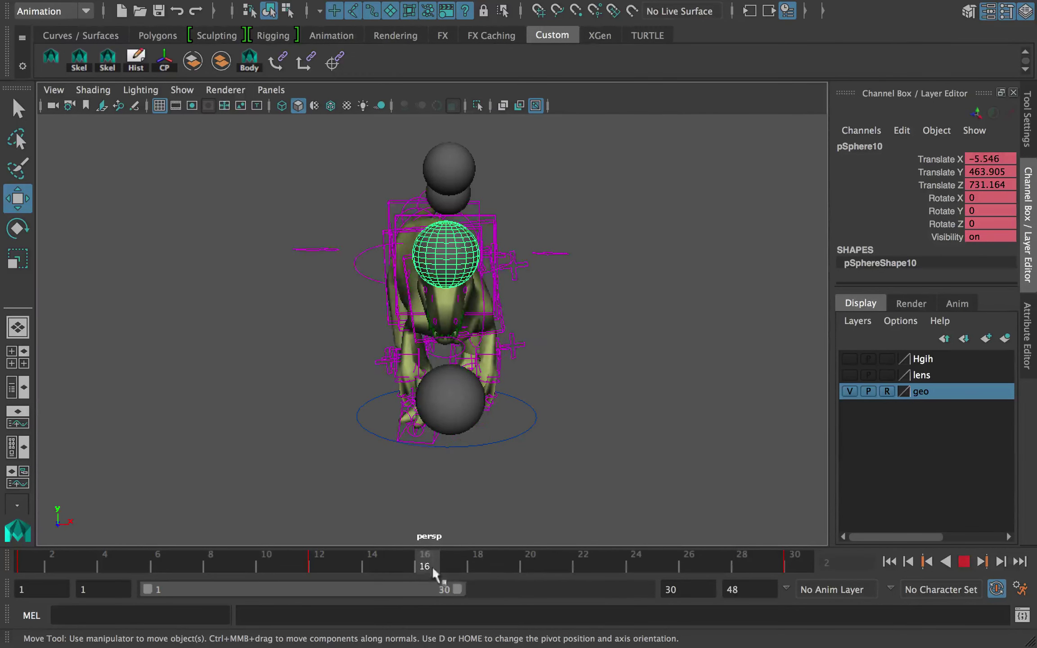
Step: Move the sphere to Translate X -1.678 at frame 23 and check the motion around frame 16
left_click(603, 568)
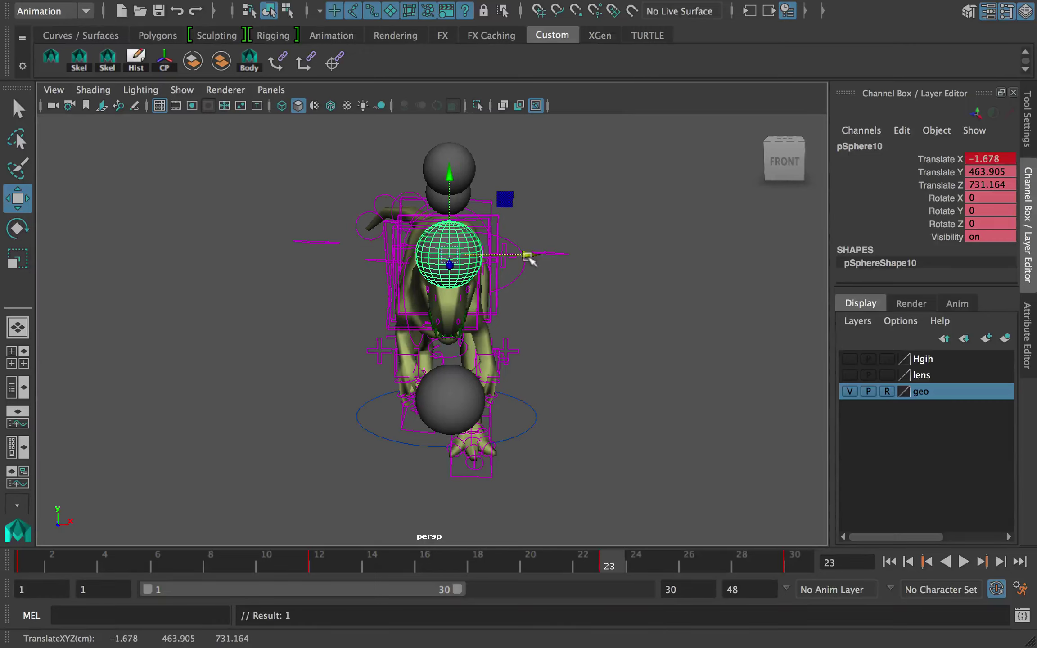
key("alt+v")
left_click(425, 565)
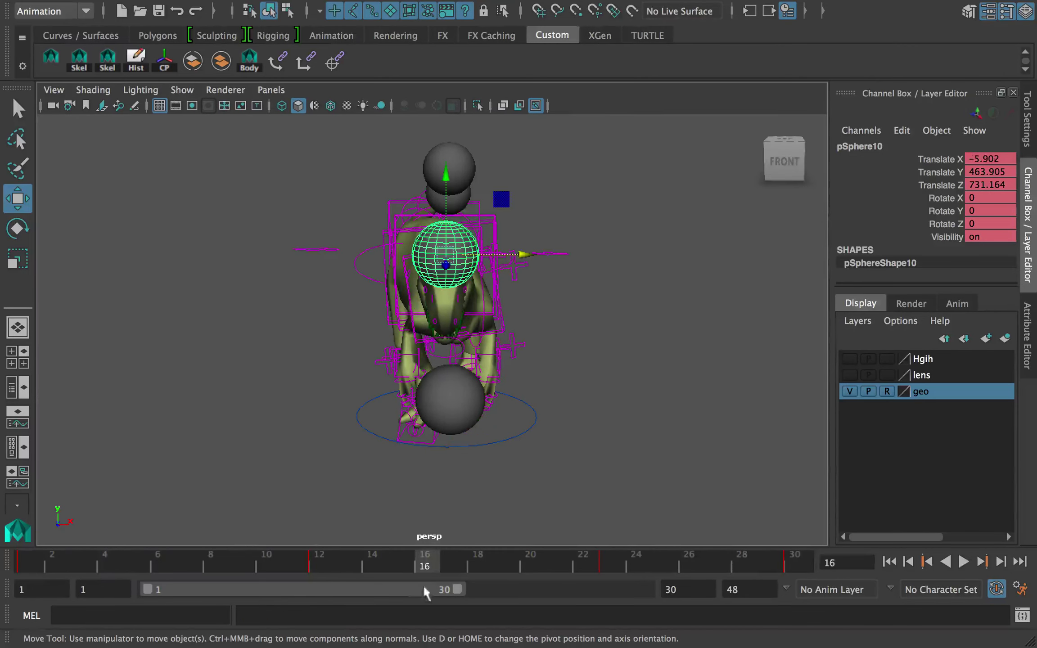
Step: Set the playback range end back to frame 29 and play the cycle from the side with nothing selected
left_click_drag(455, 589, 446, 590)
key("alt+v")
left_click(251, 296)
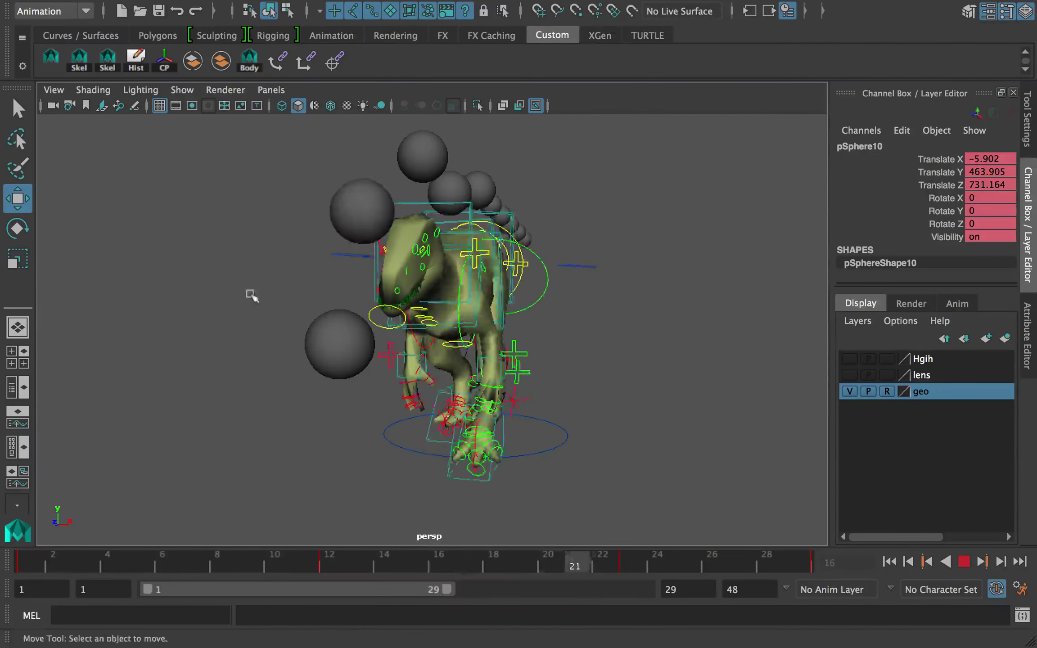
left_click_drag(350, 209, 491, 265, "alt")
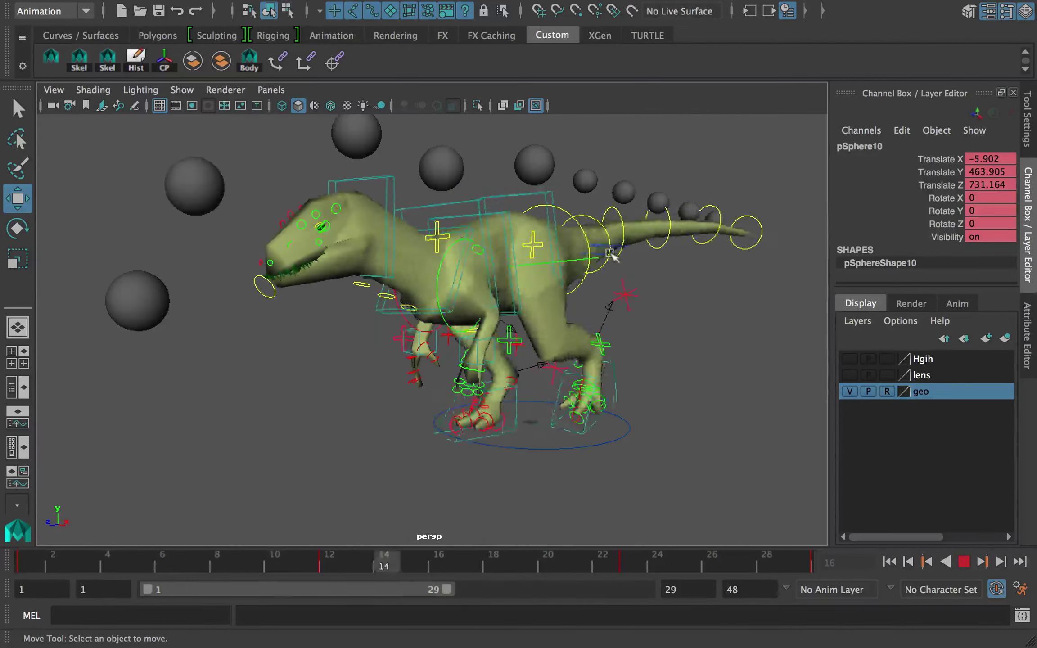